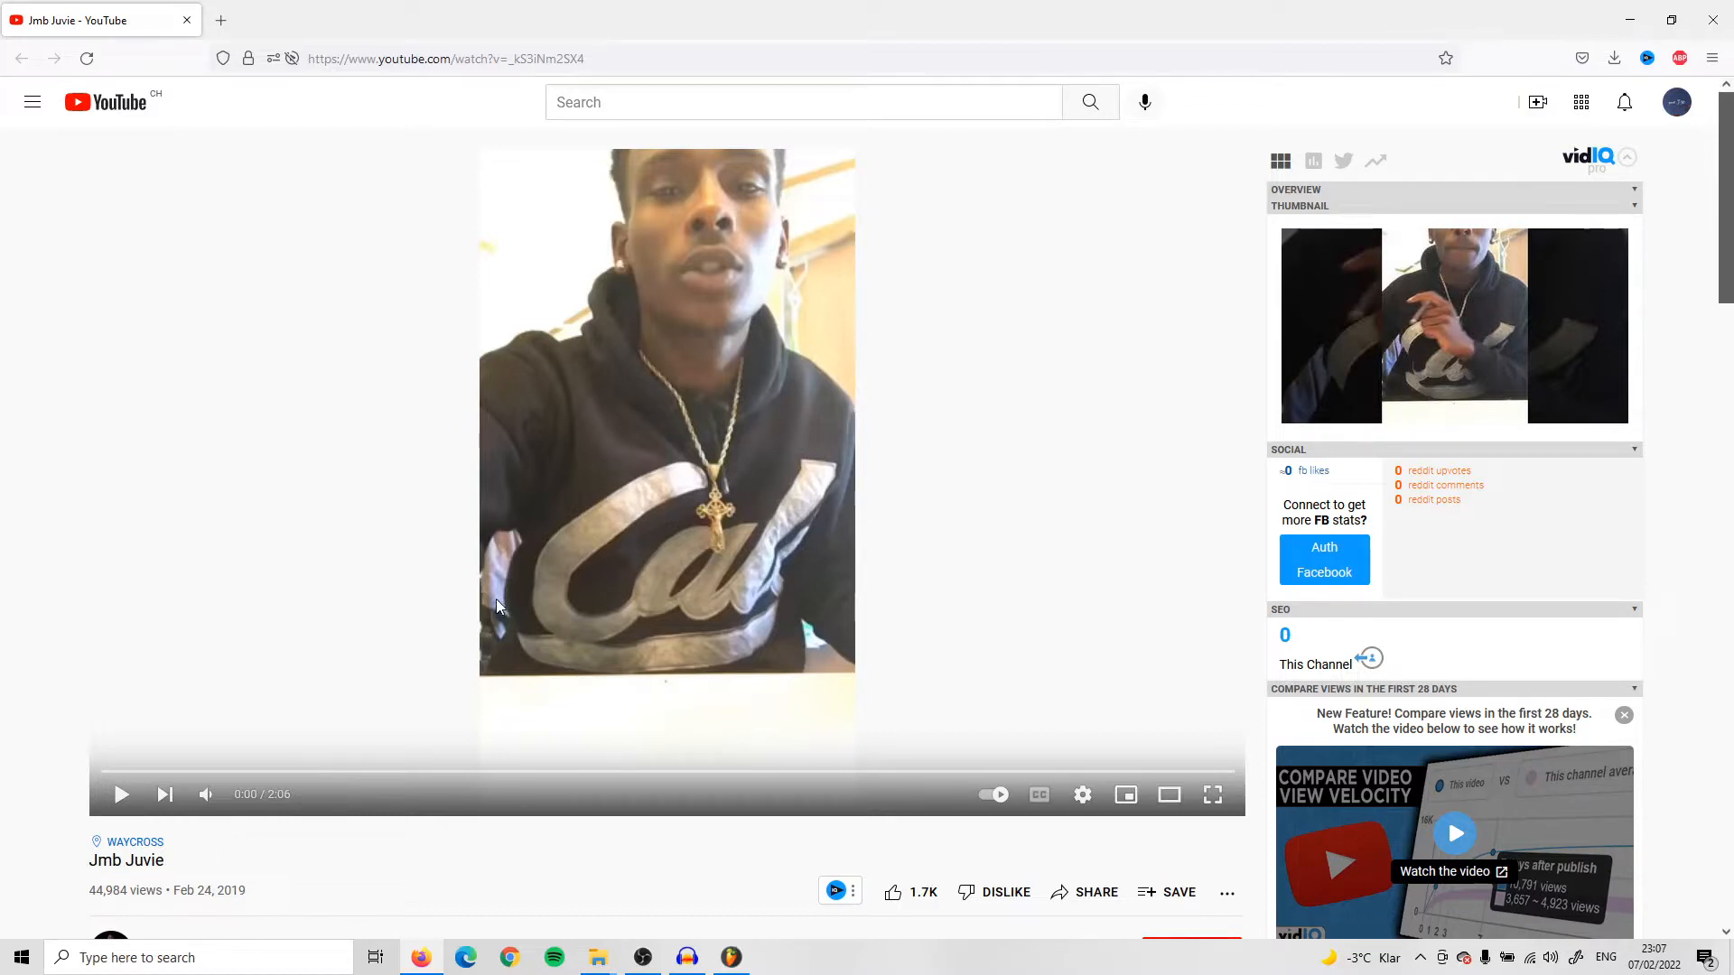
pyautogui.doubleClick(429, 621)
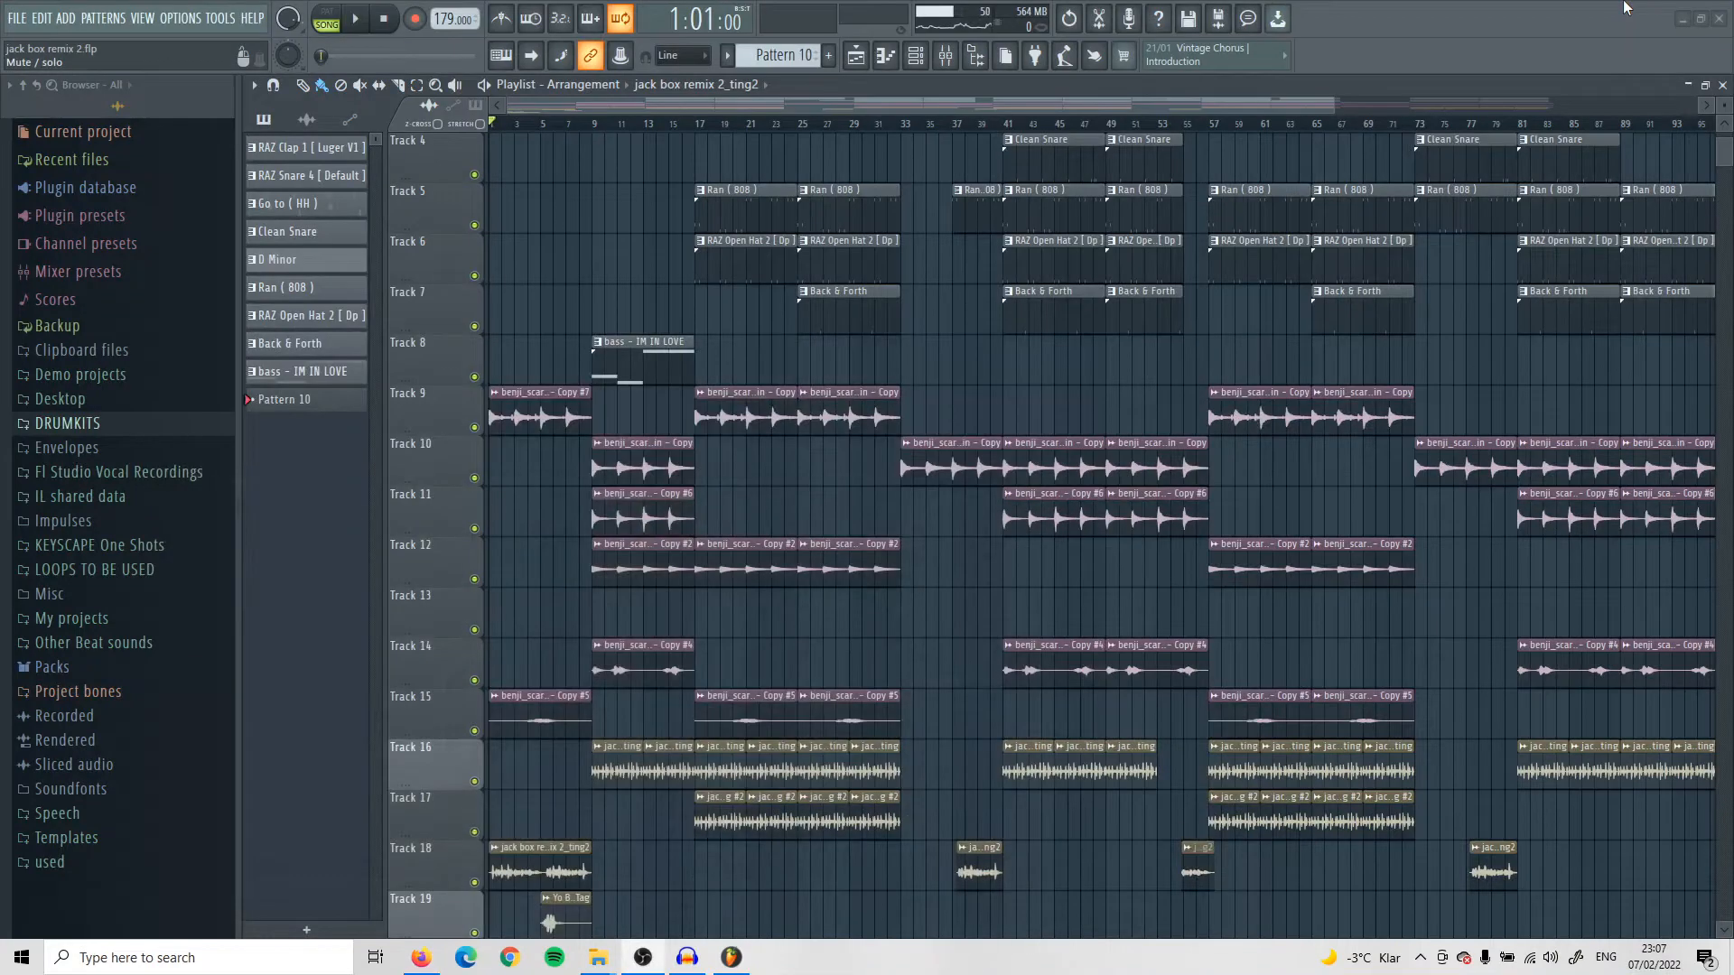
# Step: Solo Track 22 with the chopped Jmb Juvie vocals and view the audio clip's settings
pyautogui.scroll(-4, 676, 627)
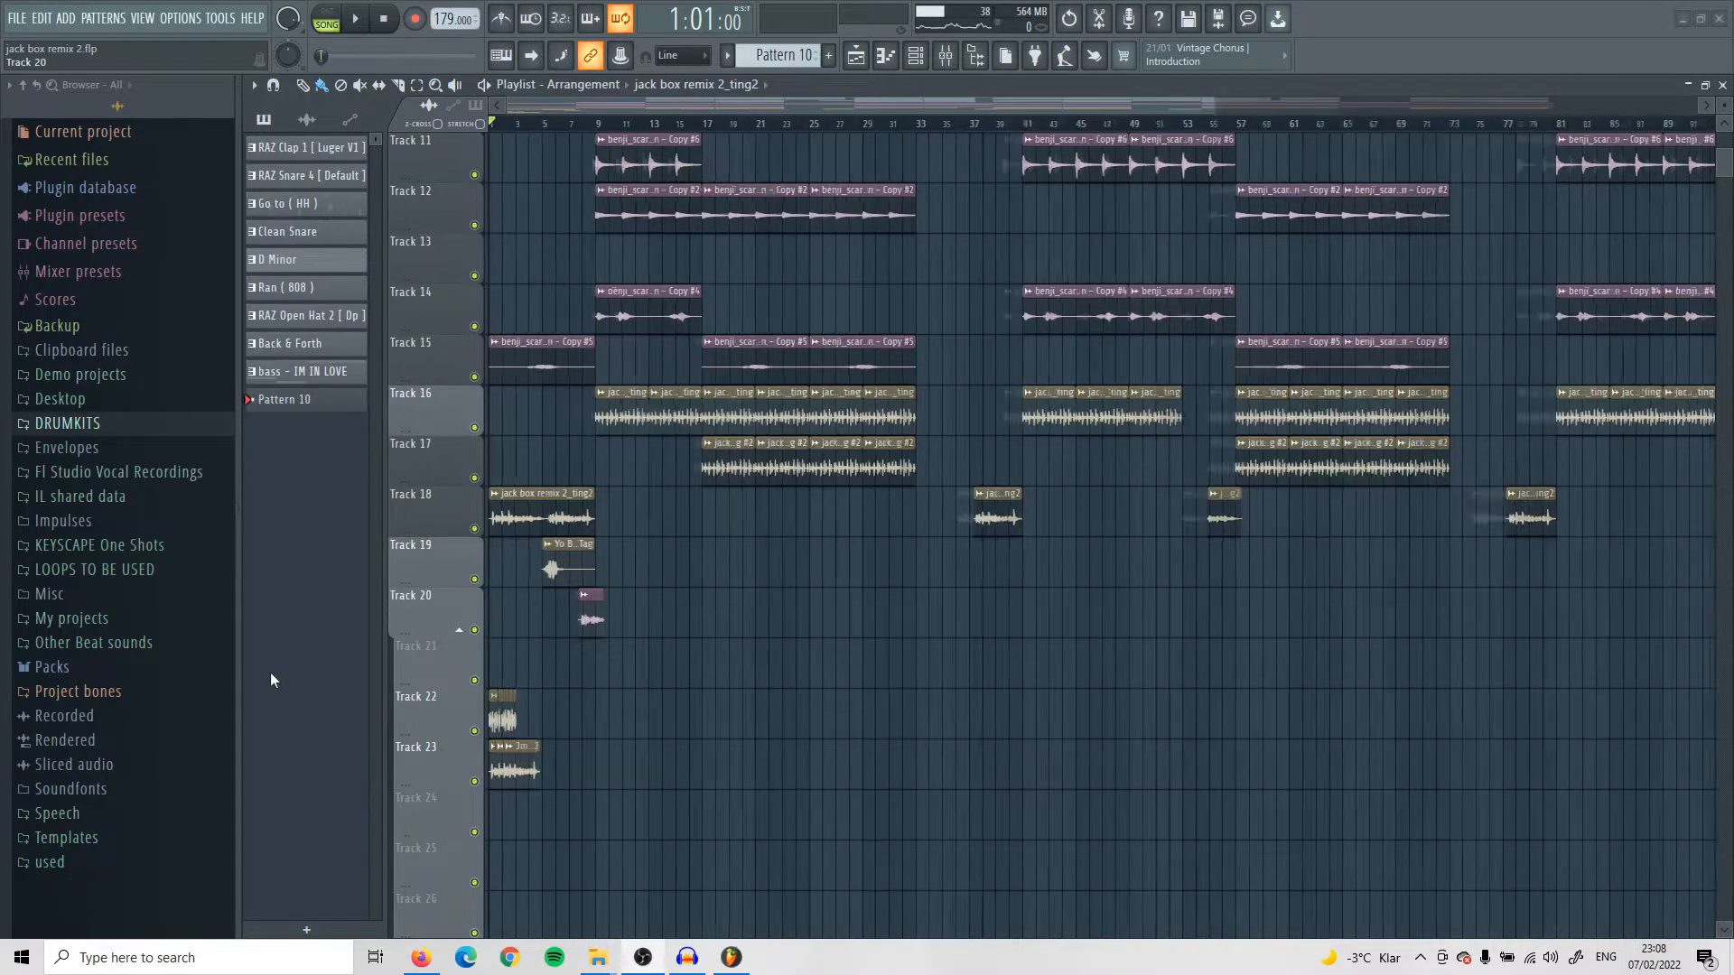
pyautogui.scroll(10, 502, 596)
pyautogui.scroll(-2, 532, 501)
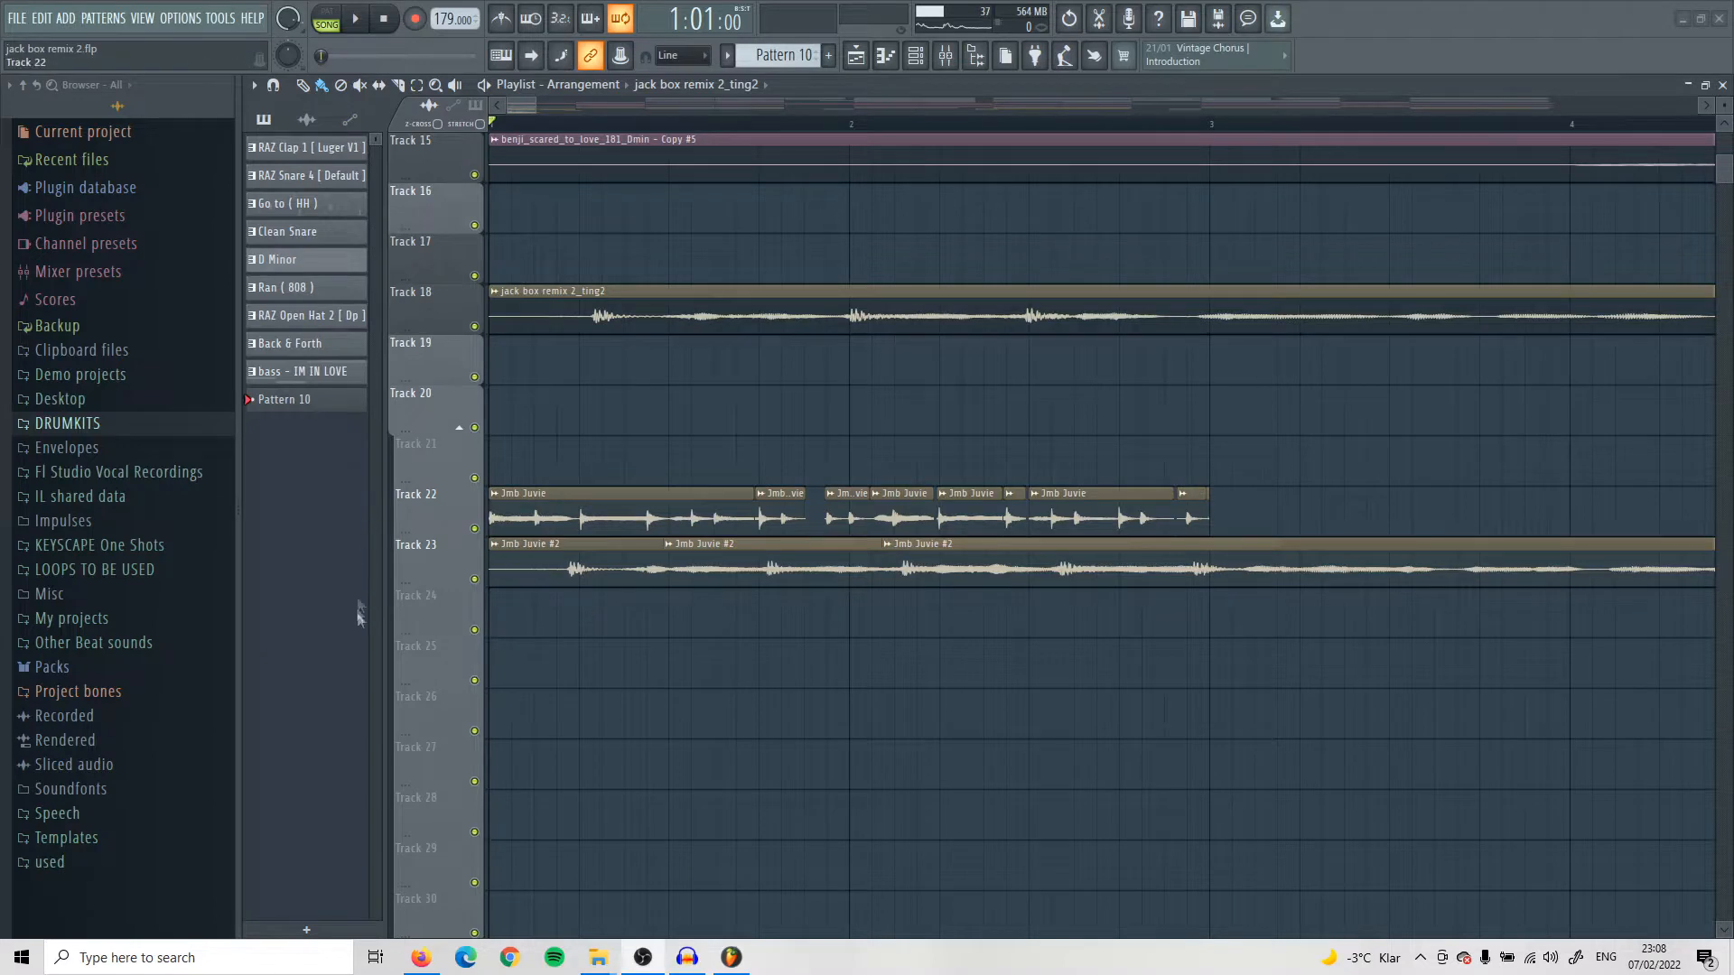
pyautogui.rightClick(475, 529)
pyautogui.click(577, 530)
pyautogui.doubleClick(577, 529)
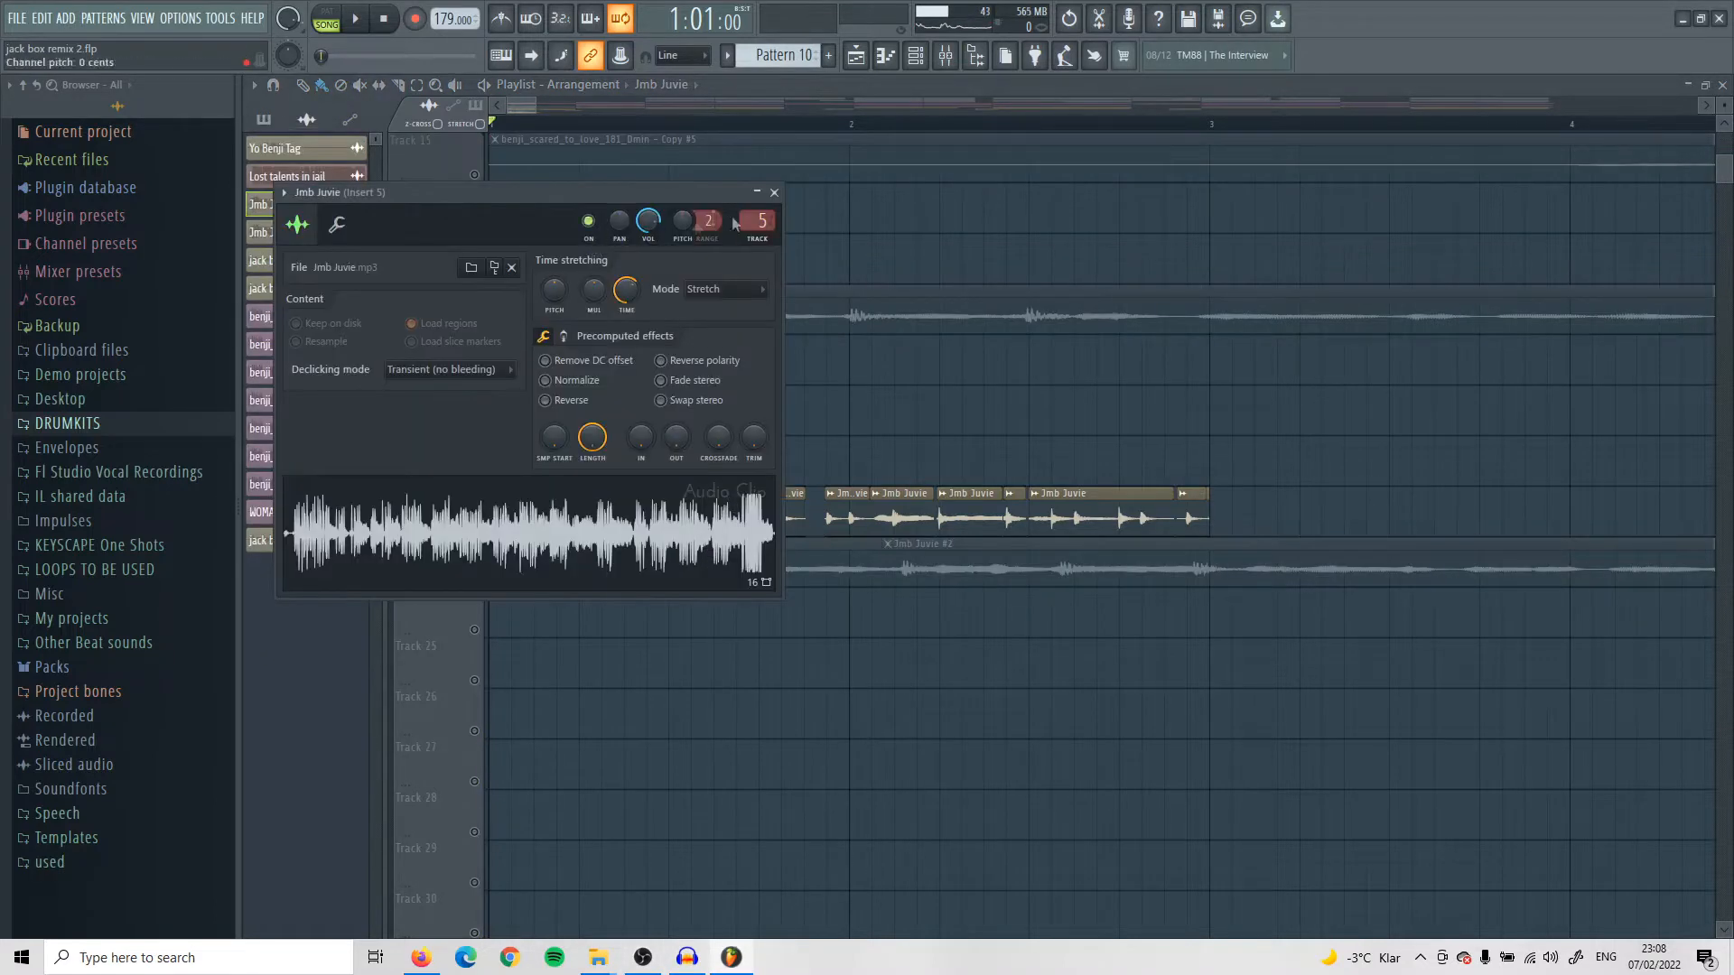
pyautogui.click(774, 196)
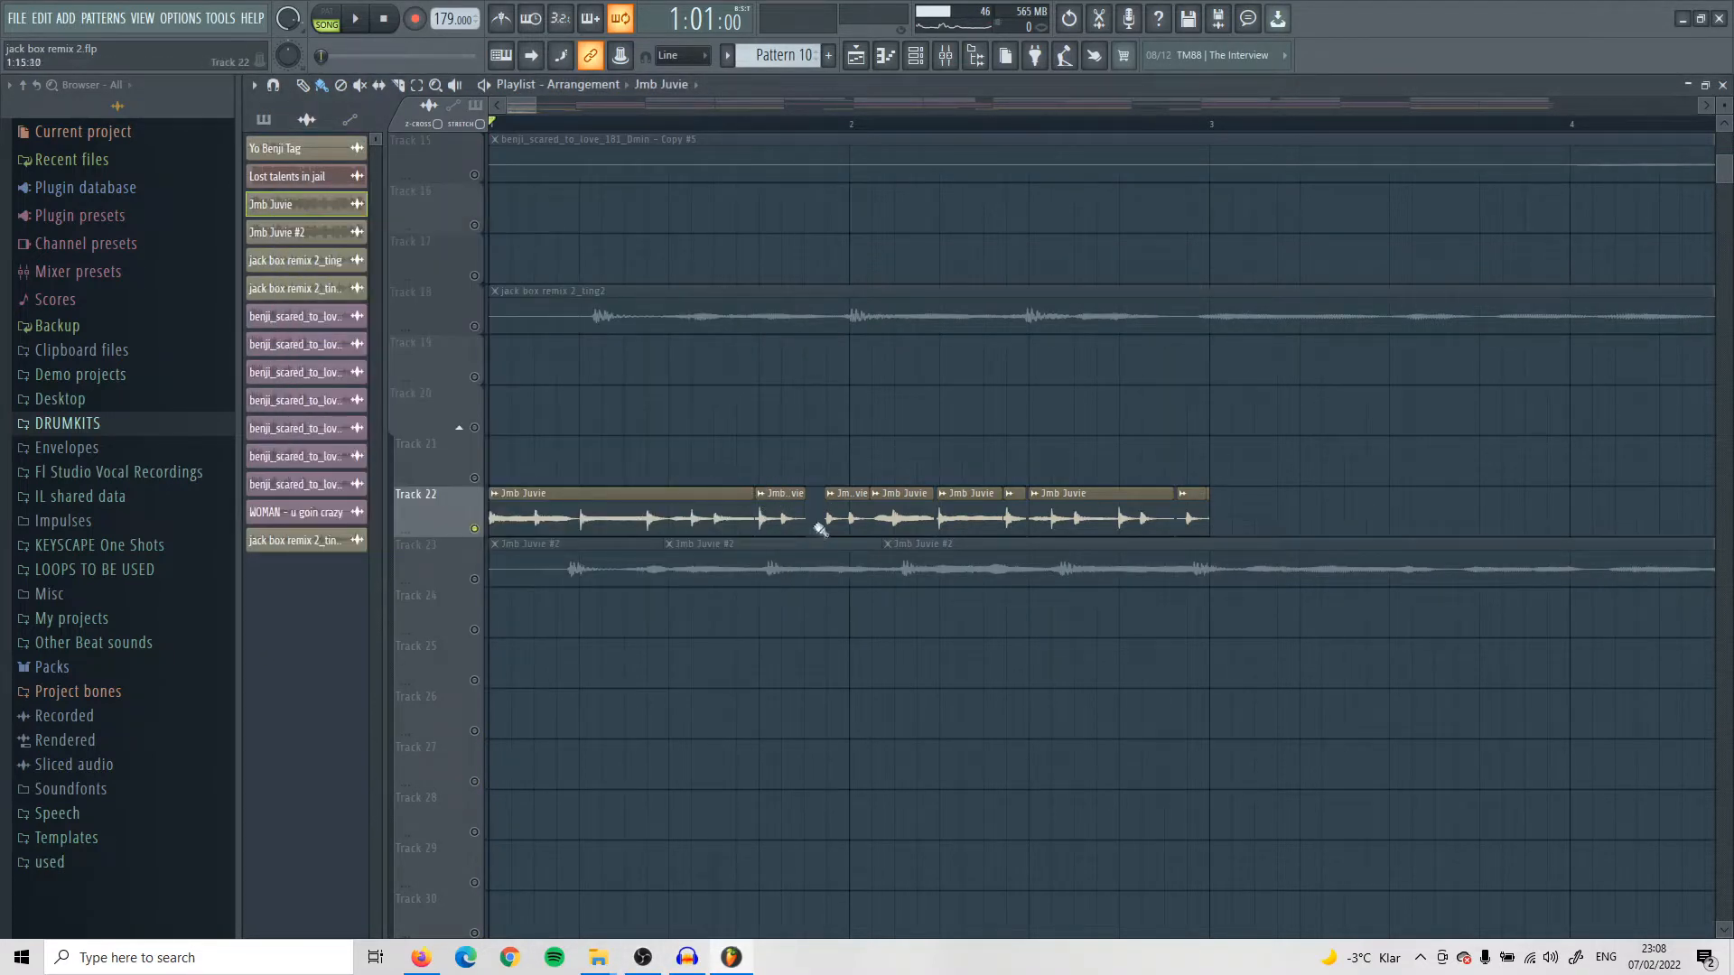
# Step: Set the project tempo to 85 BPM
pyautogui.scroll(2, 794, 551)
pyautogui.scroll(1, 794, 552)
pyautogui.scroll(-3, 700, 532)
pyautogui.scroll(3, 636, 553)
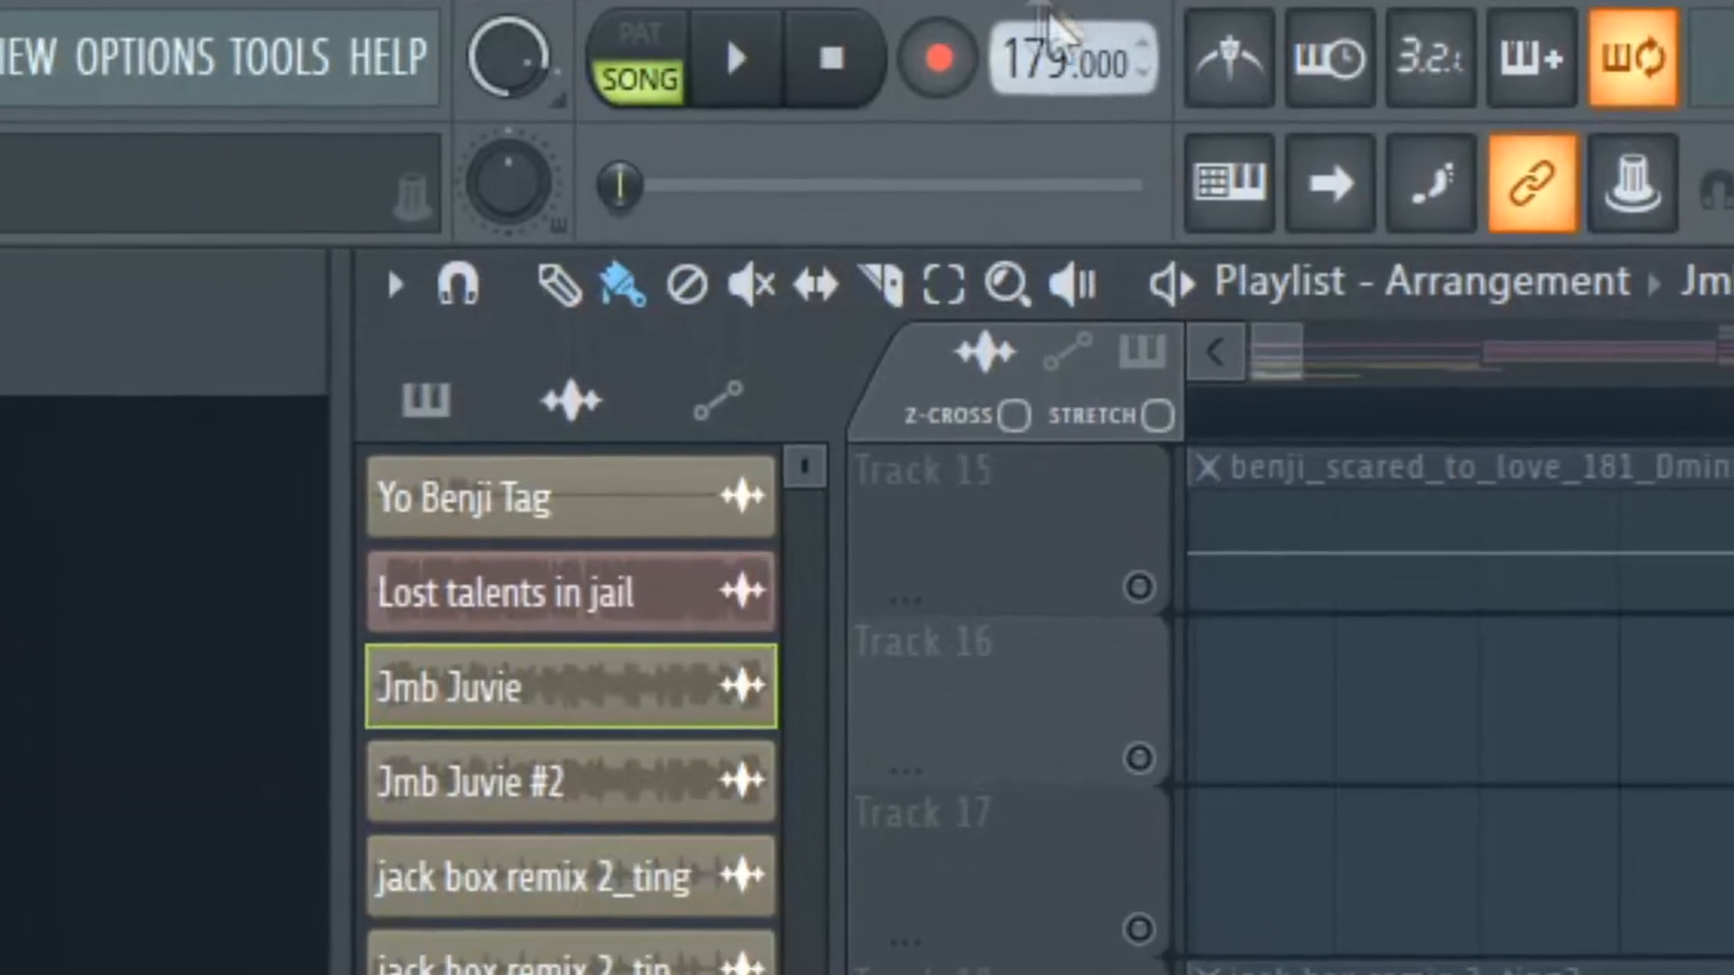
pyautogui.moveTo(446, 10); pyautogui.dragTo(452, 16)
pyautogui.moveTo(1084, 50)
pyautogui.mouseDown()
pyautogui.moveTo(1084, 100)
pyautogui.moveTo(1083, 54)
pyautogui.mouseUp()
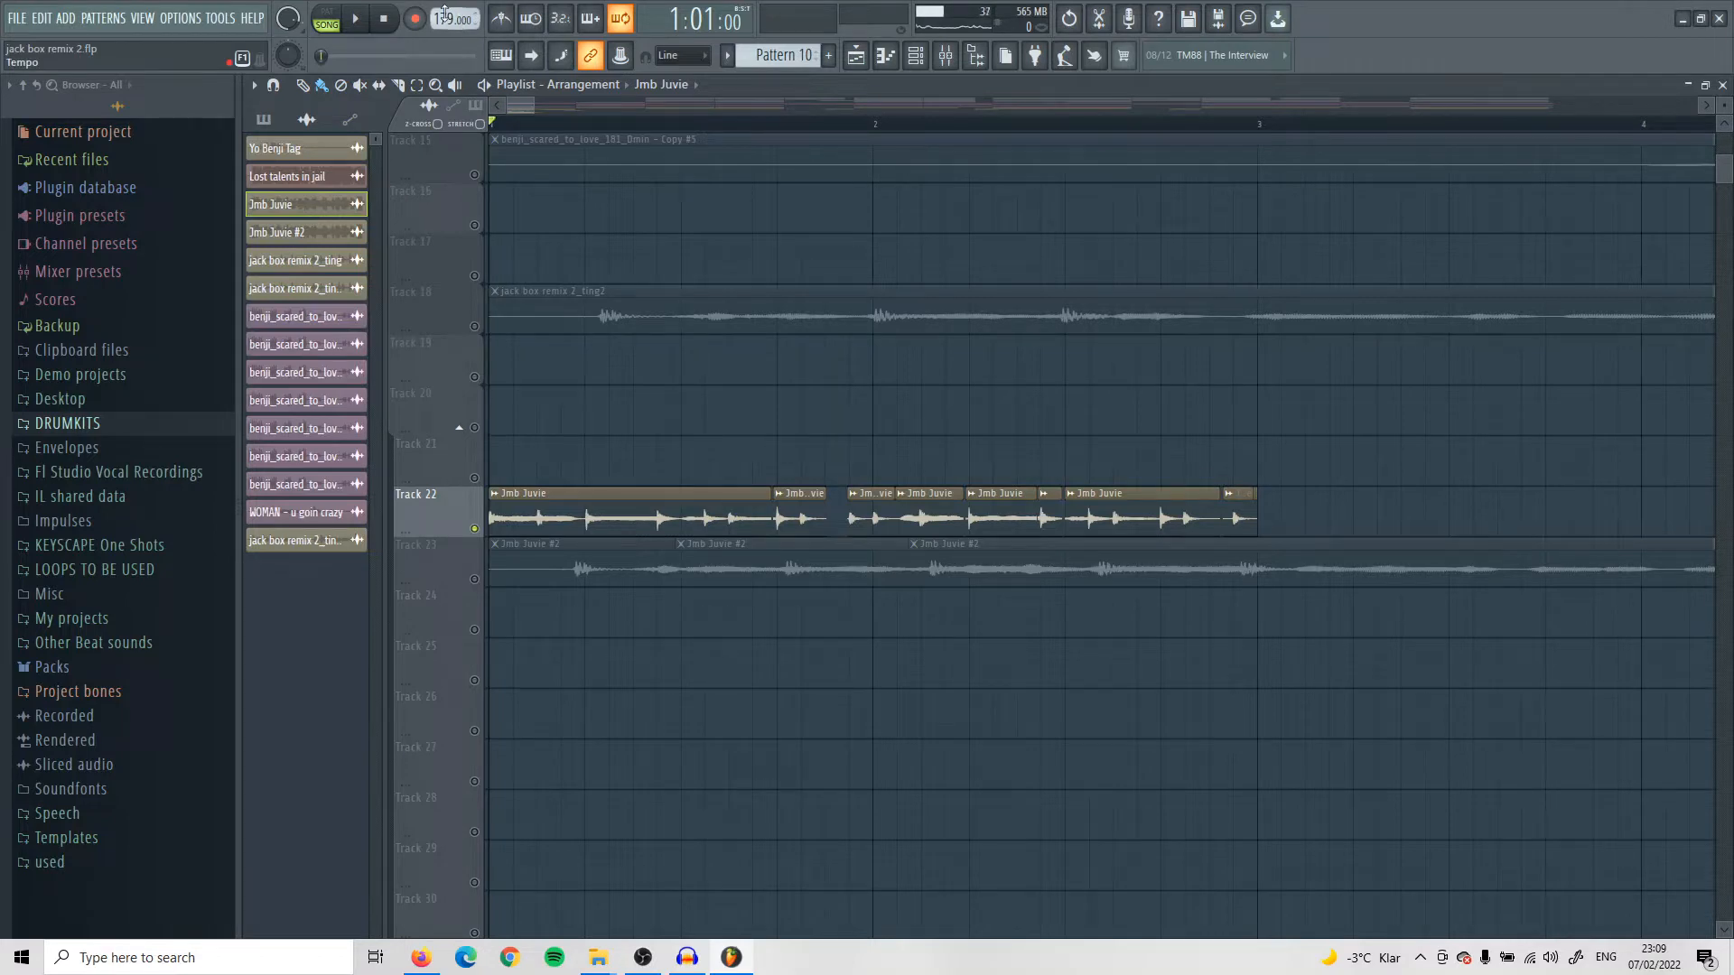
pyautogui.moveTo(444, 13); pyautogui.dragTo(444, 45)
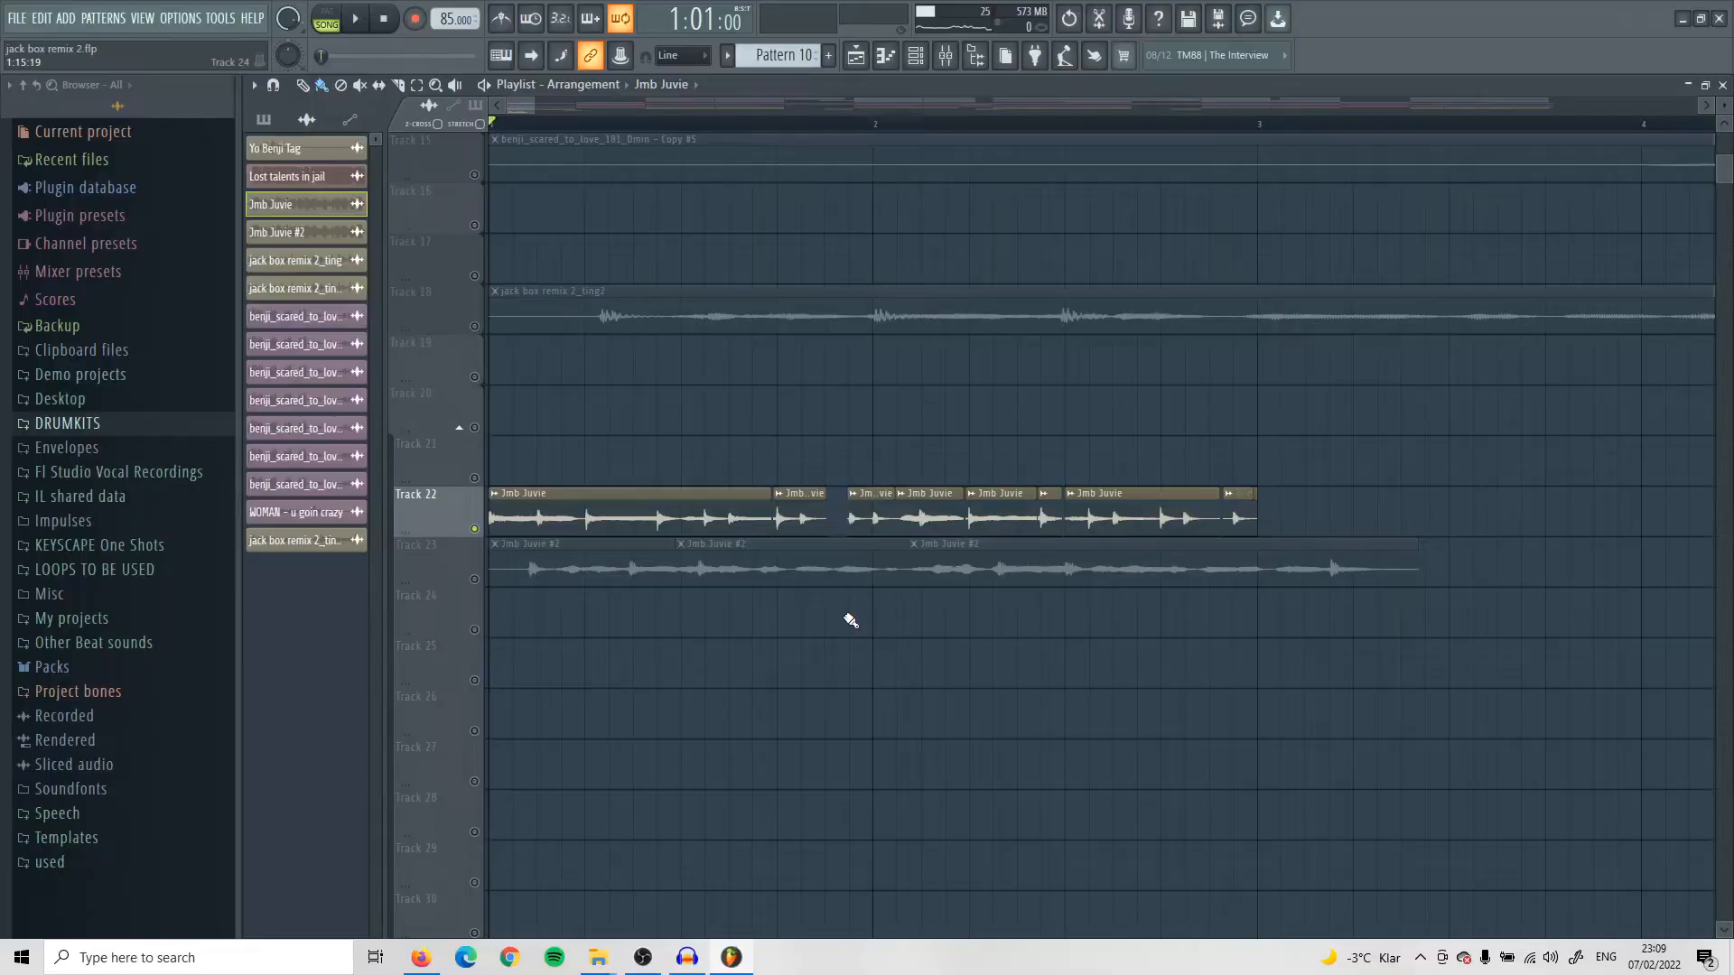
# Step: Play the chopped vocals on Track 22 and the soloed Jmb Juvie #2 clips on Track 23
pyautogui.press('space')
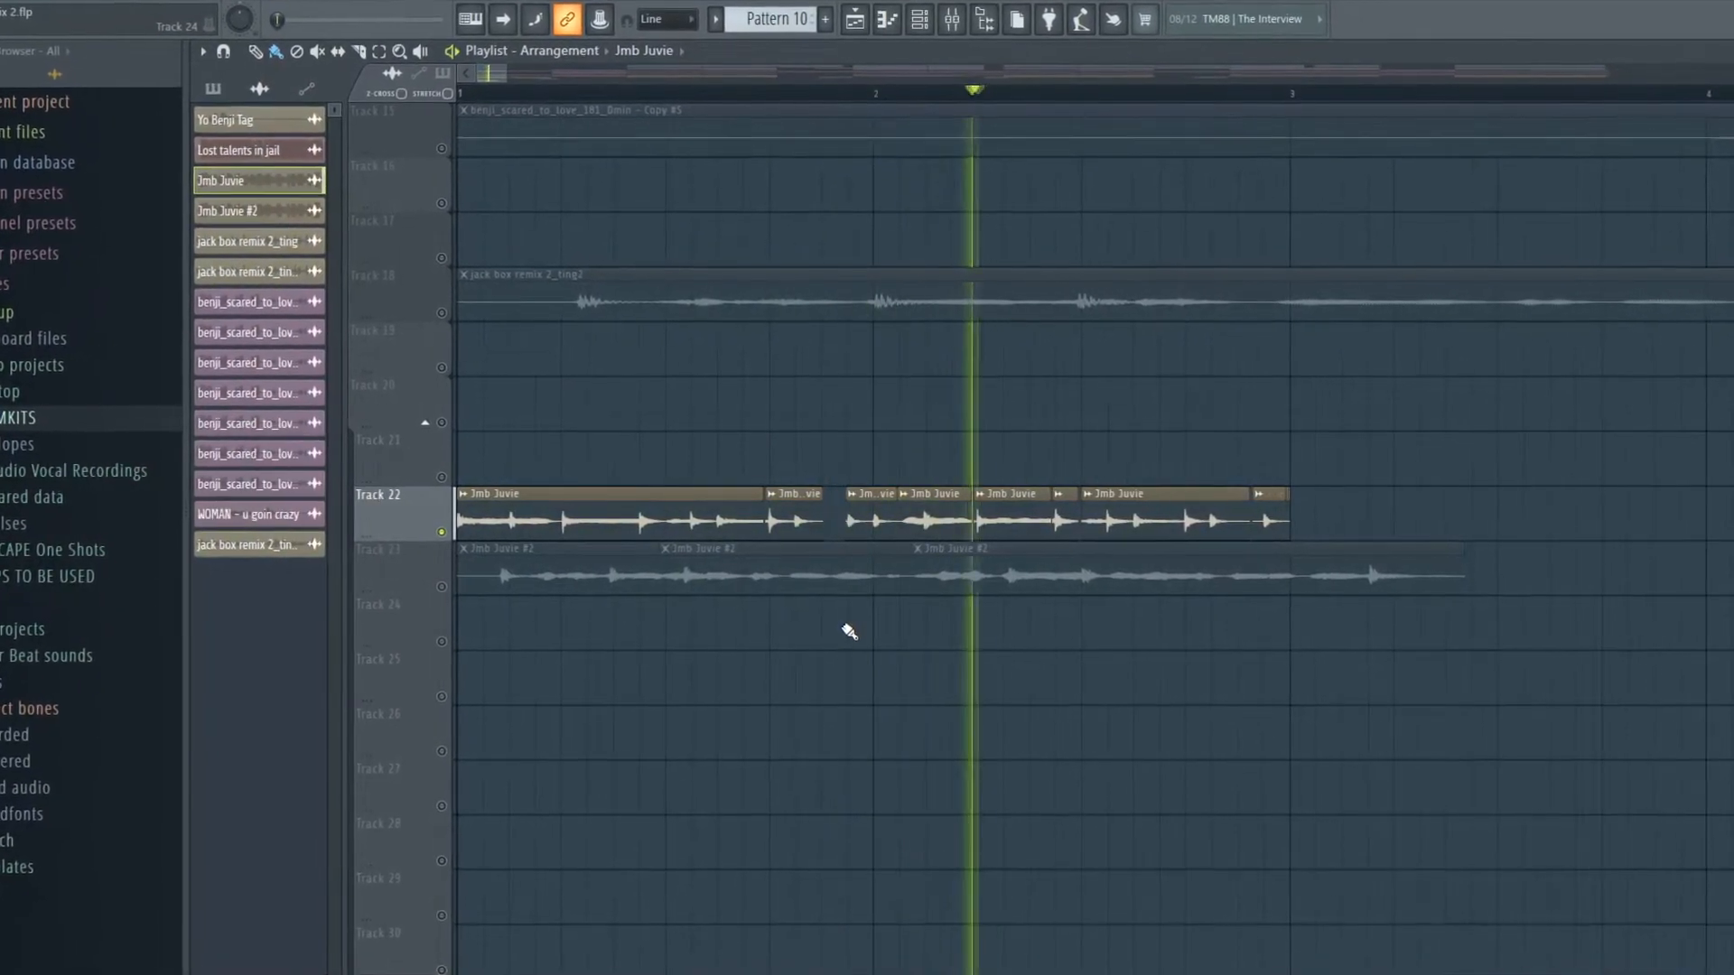
pyautogui.press('space')
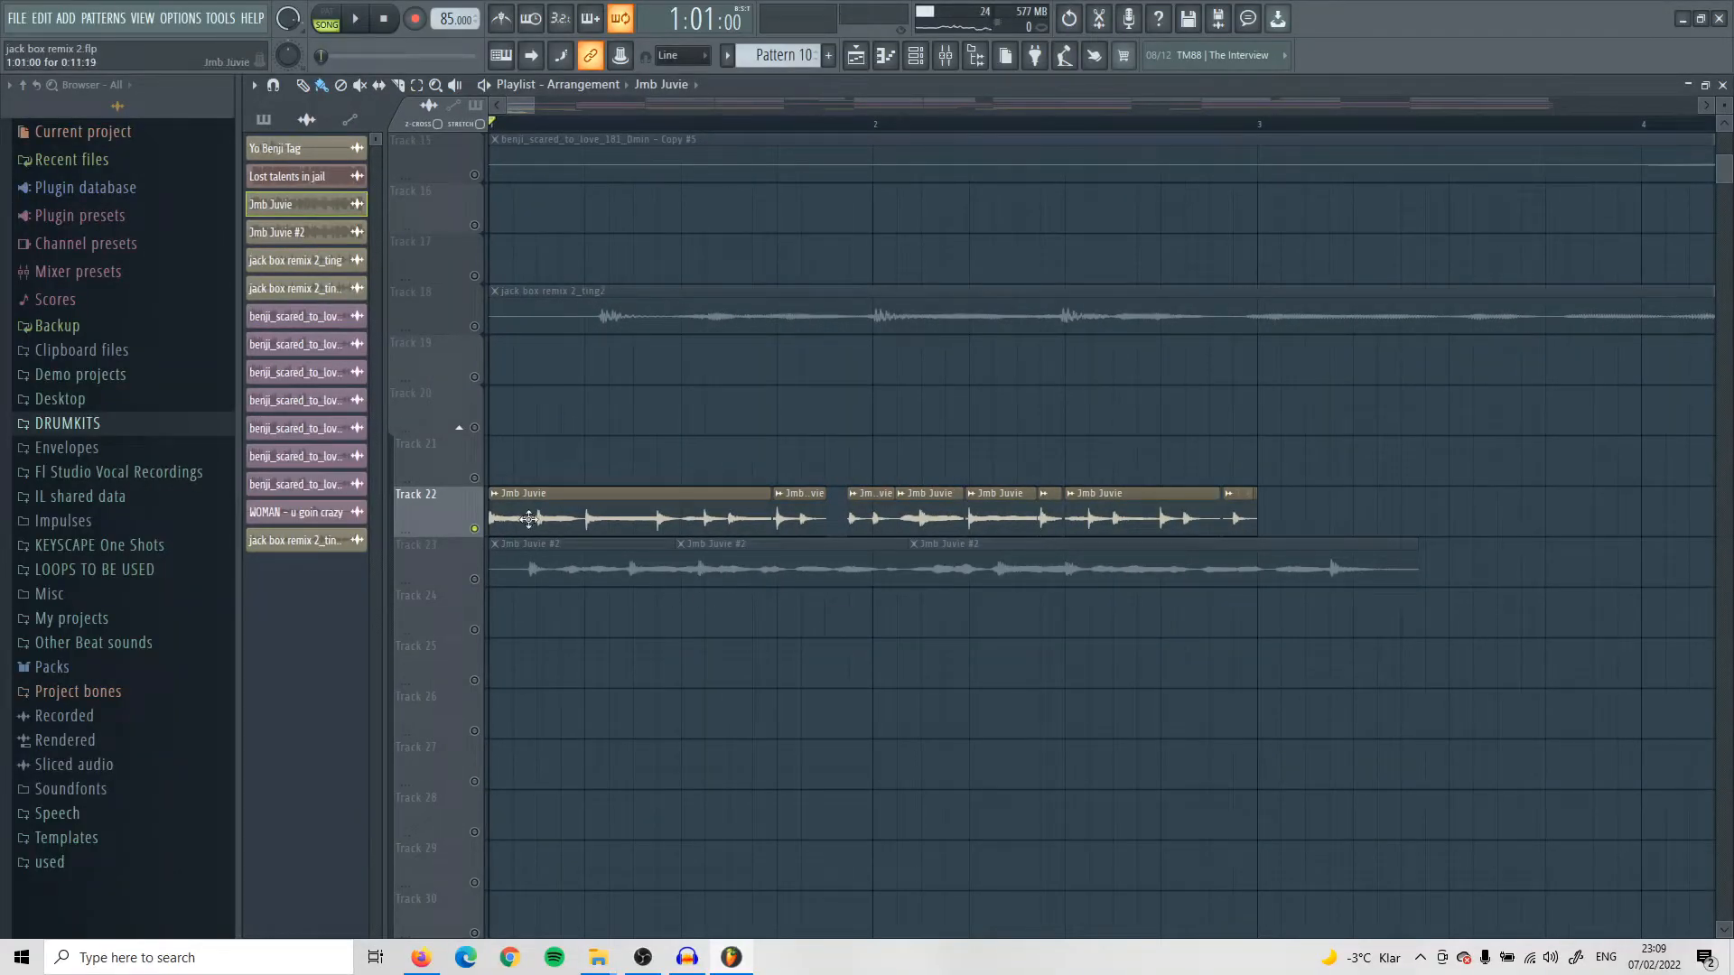
pyautogui.click(489, 541)
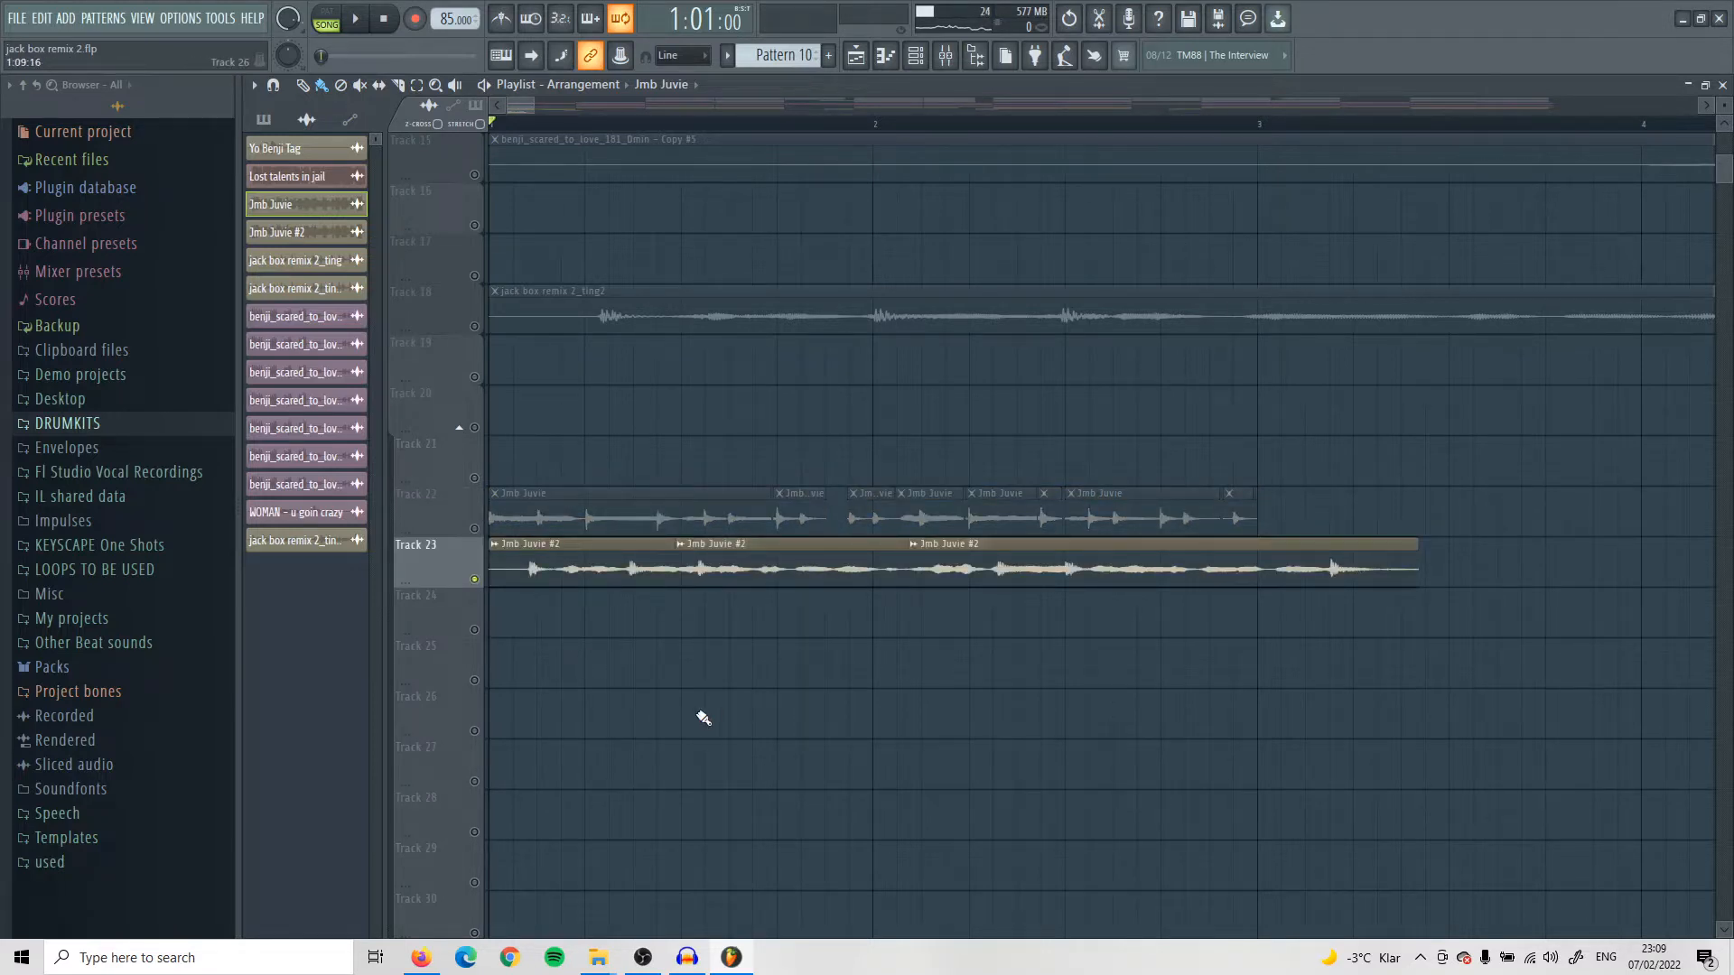
pyautogui.press('space')
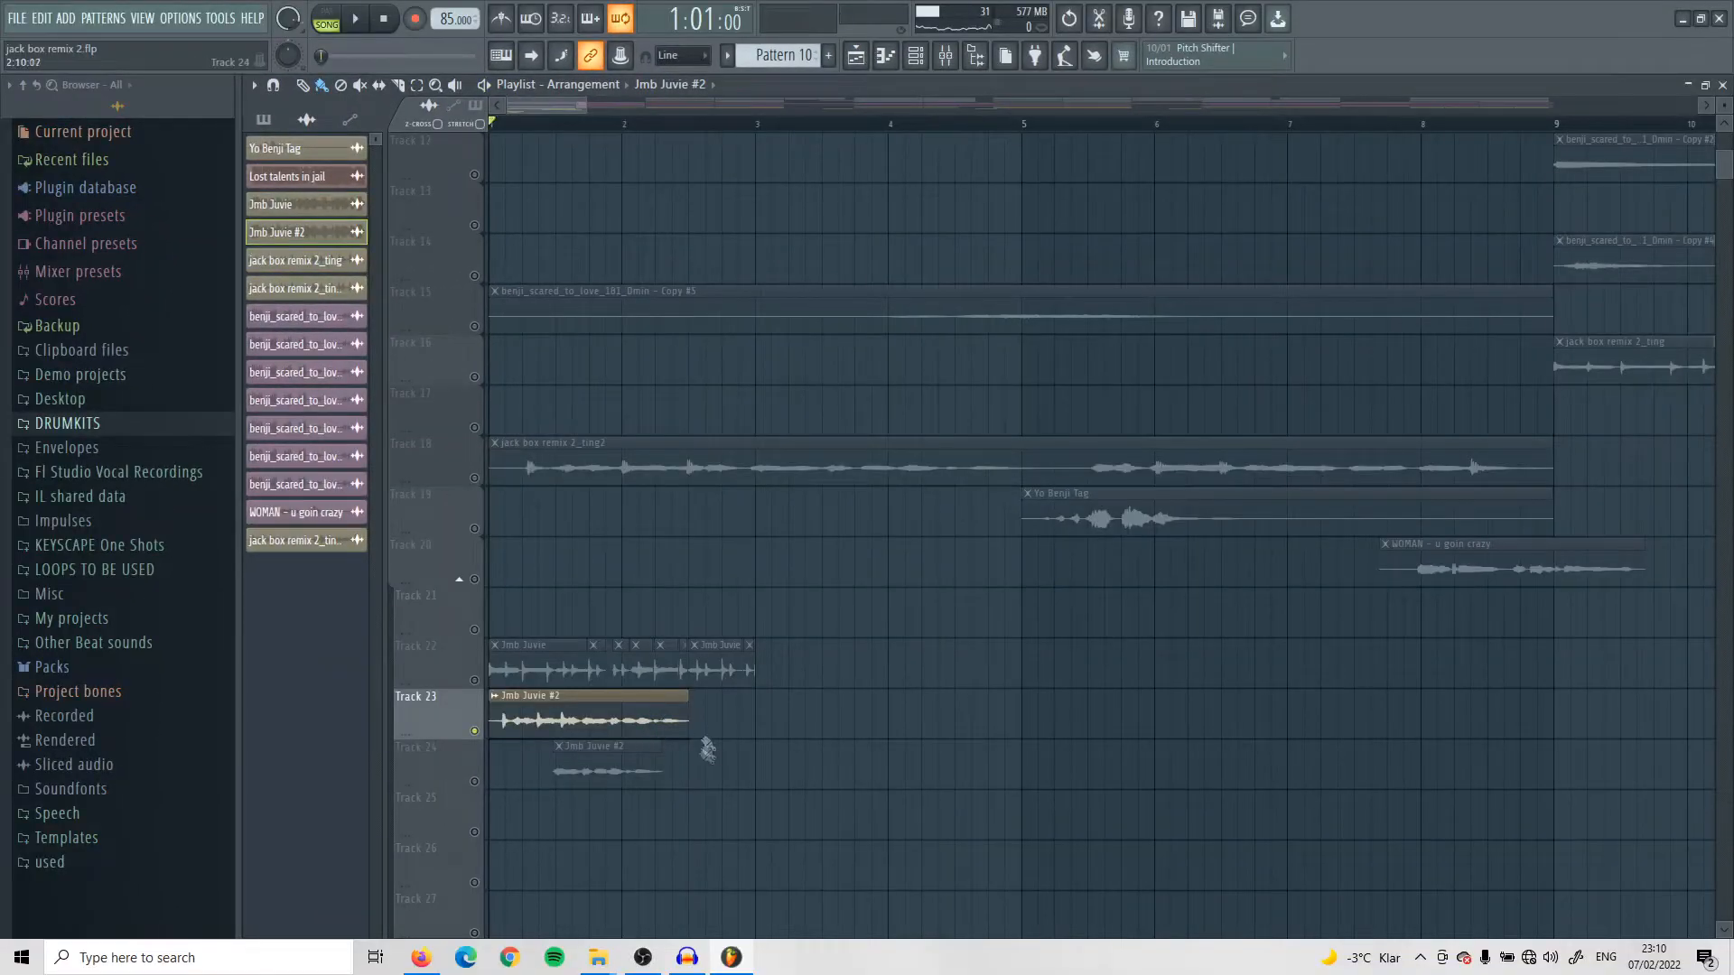
# Step: Solo Track 22 again and play back its chopped Jmb Juvie clips
pyautogui.scroll(3, 713, 729)
pyautogui.scroll(-5, 701, 723)
pyautogui.scroll(4, 520, 736)
pyautogui.click(476, 731)
pyautogui.scroll(4, 427, 759)
pyautogui.press('space')
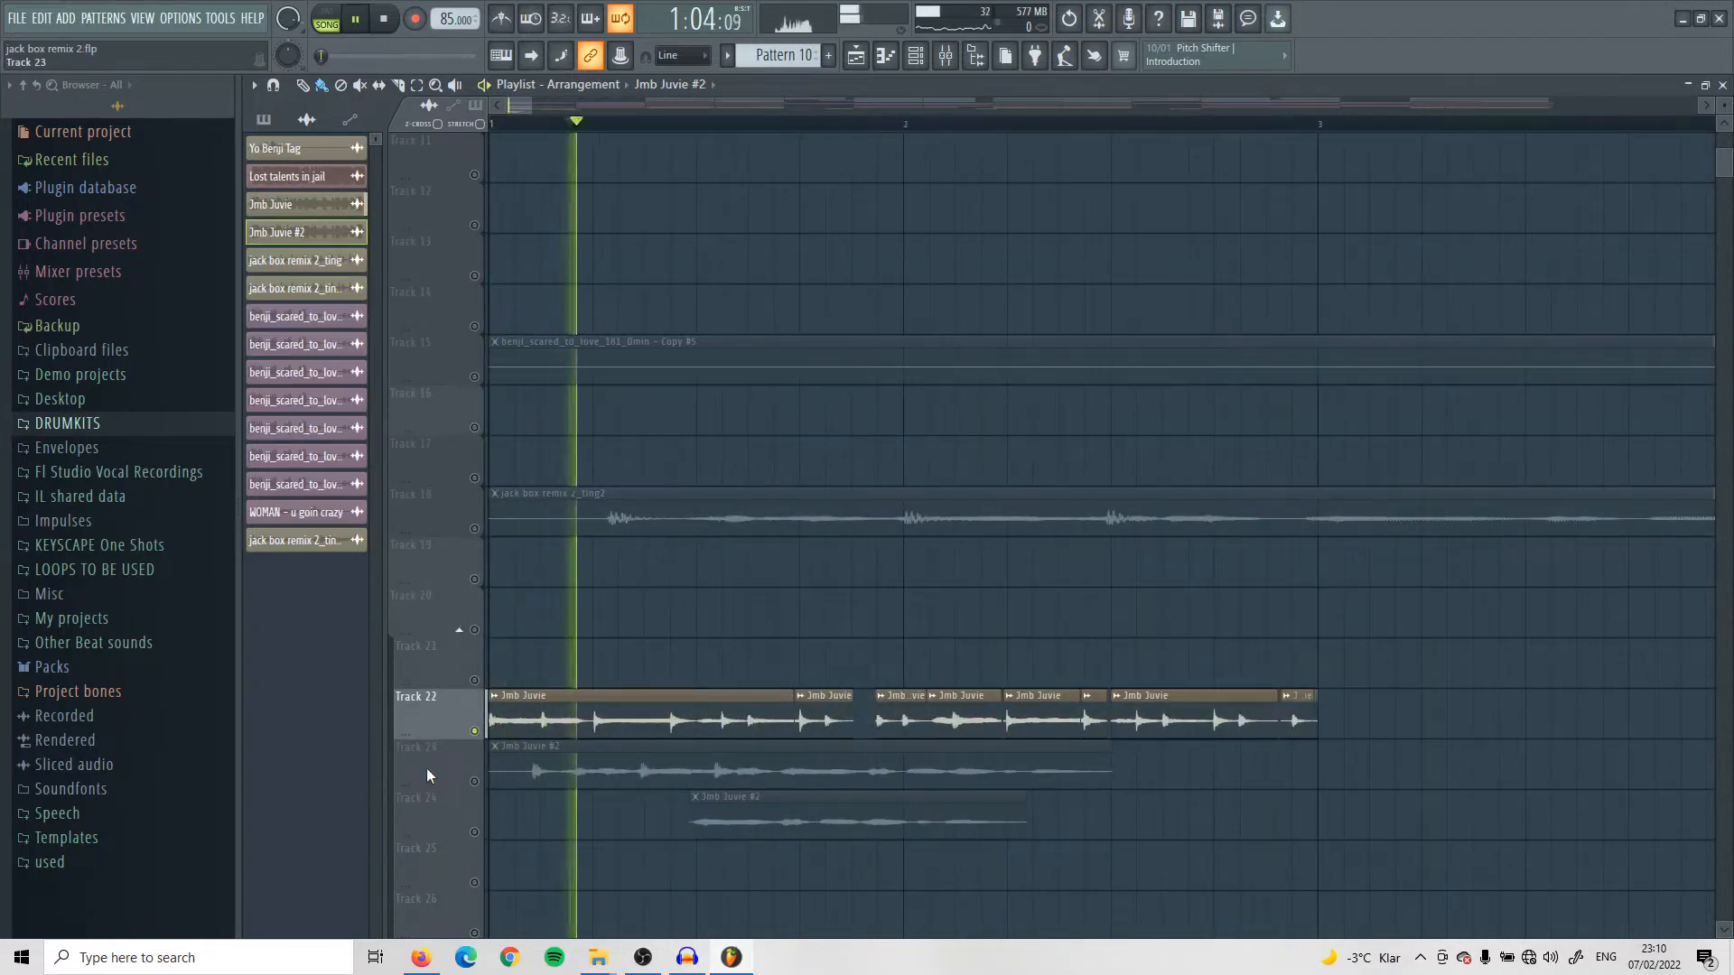
pyautogui.scroll(-5, 426, 768)
pyautogui.press('space')
# Step: Select all the jack box remix 2_ting vocal clips across Tracks 16 and 17
pyautogui.scroll(3, 708, 763)
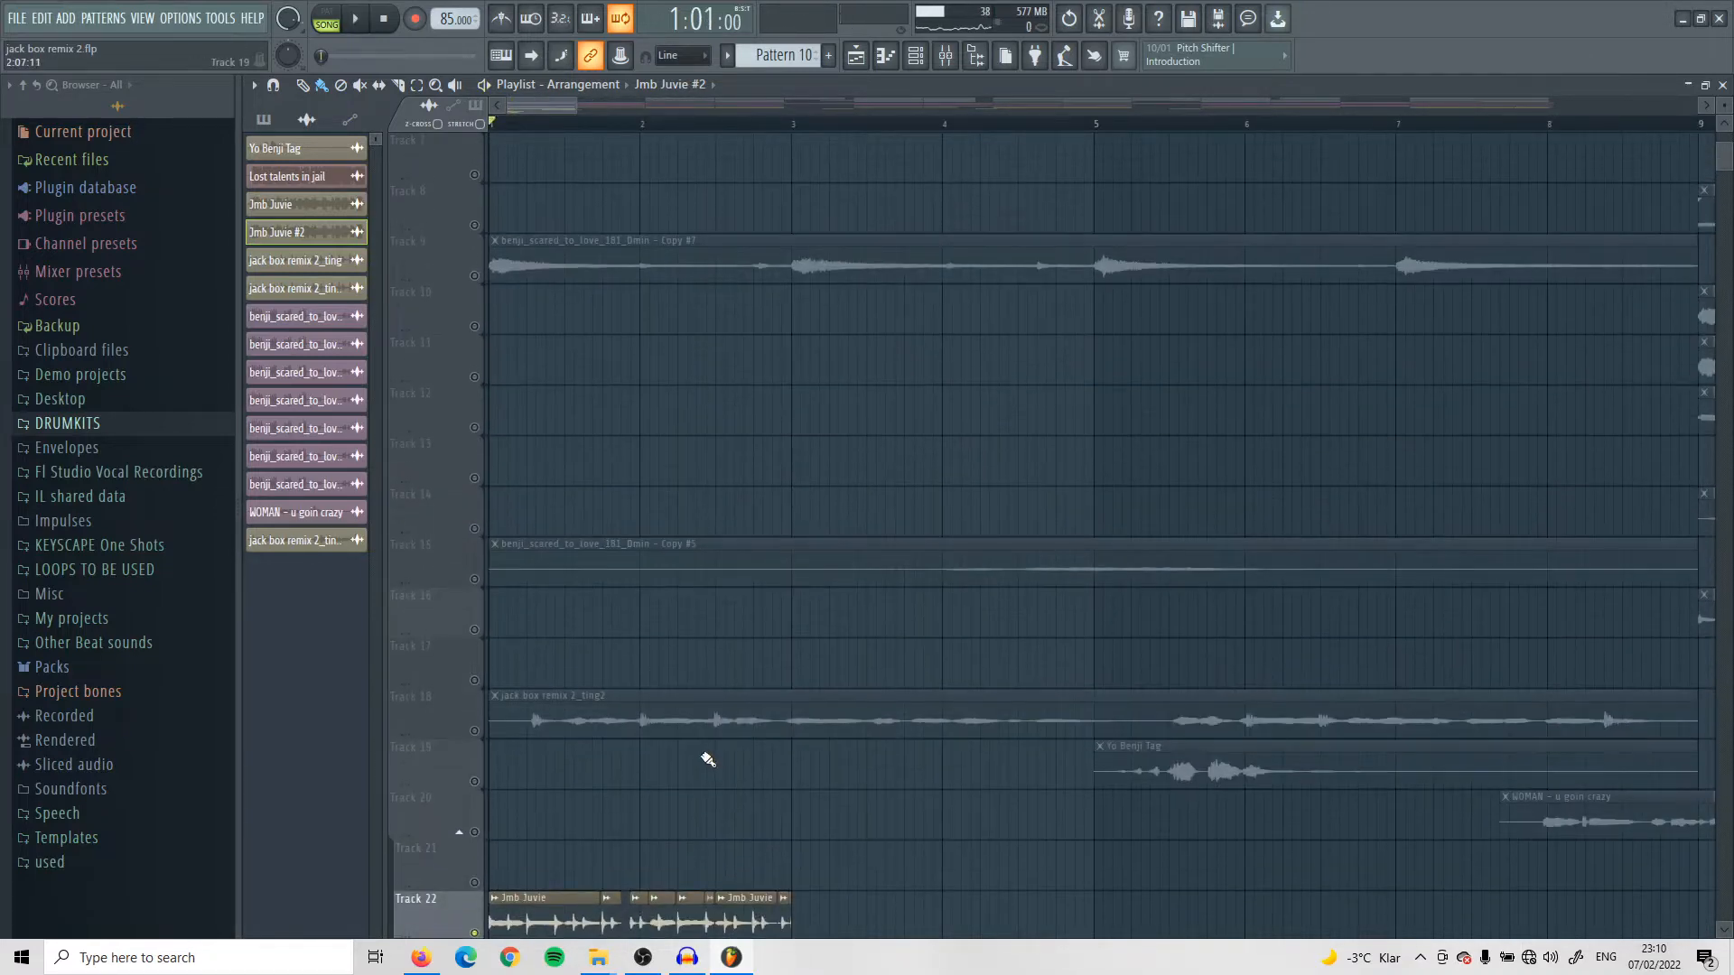
pyautogui.scroll(-5, 712, 769)
pyautogui.moveTo(560, 592); pyautogui.dragTo(1661, 659)
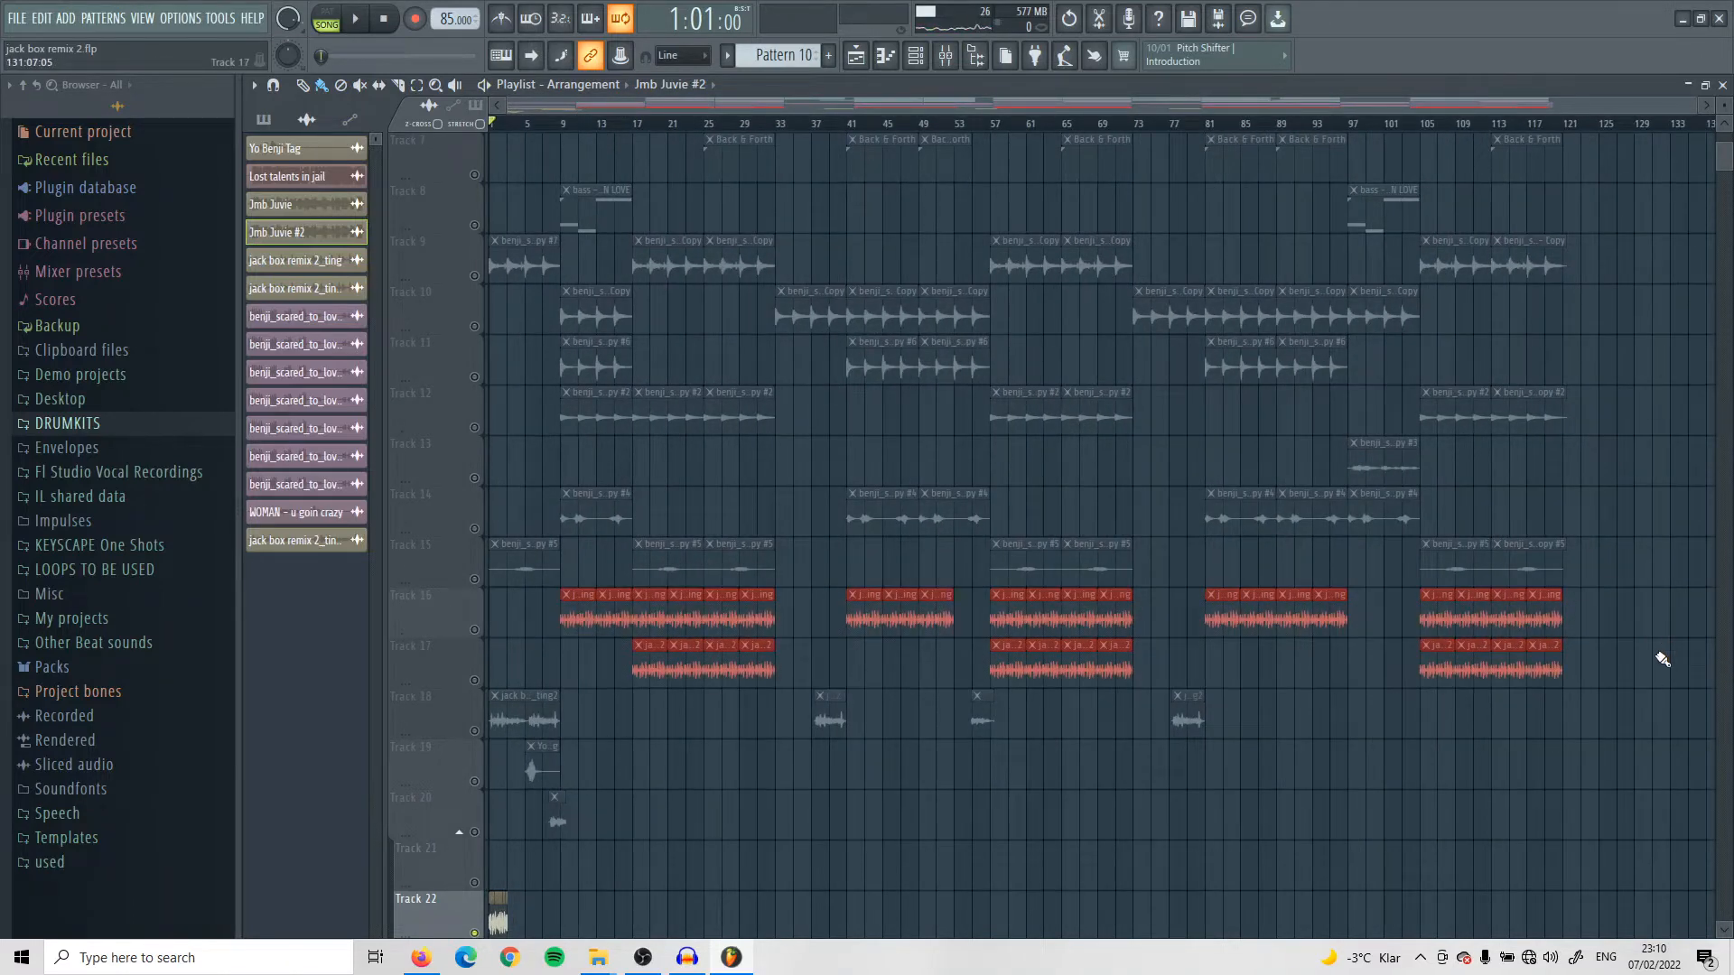
pyautogui.scroll(-3, 670, 686)
pyautogui.scroll(4, 441, 696)
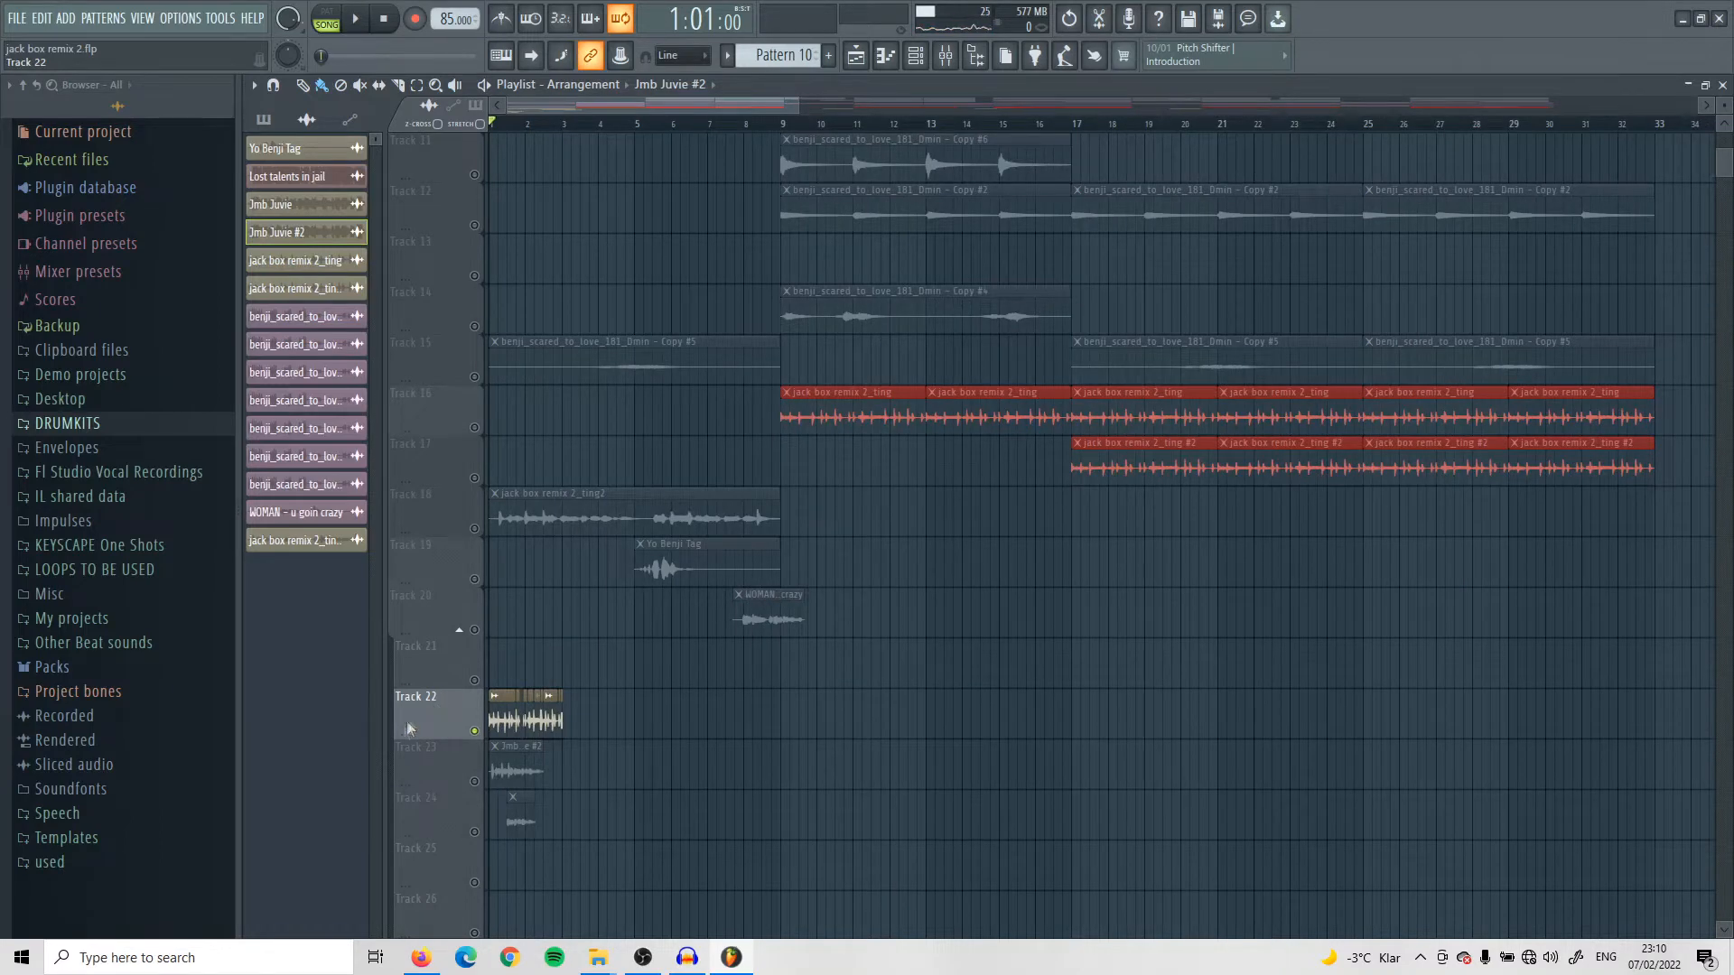
# Step: Try tempos of 91 and 85 BPM, settle on 89 BPM, and check the Jmb Juvie clip on Track 22
pyautogui.scroll(5, 408, 730)
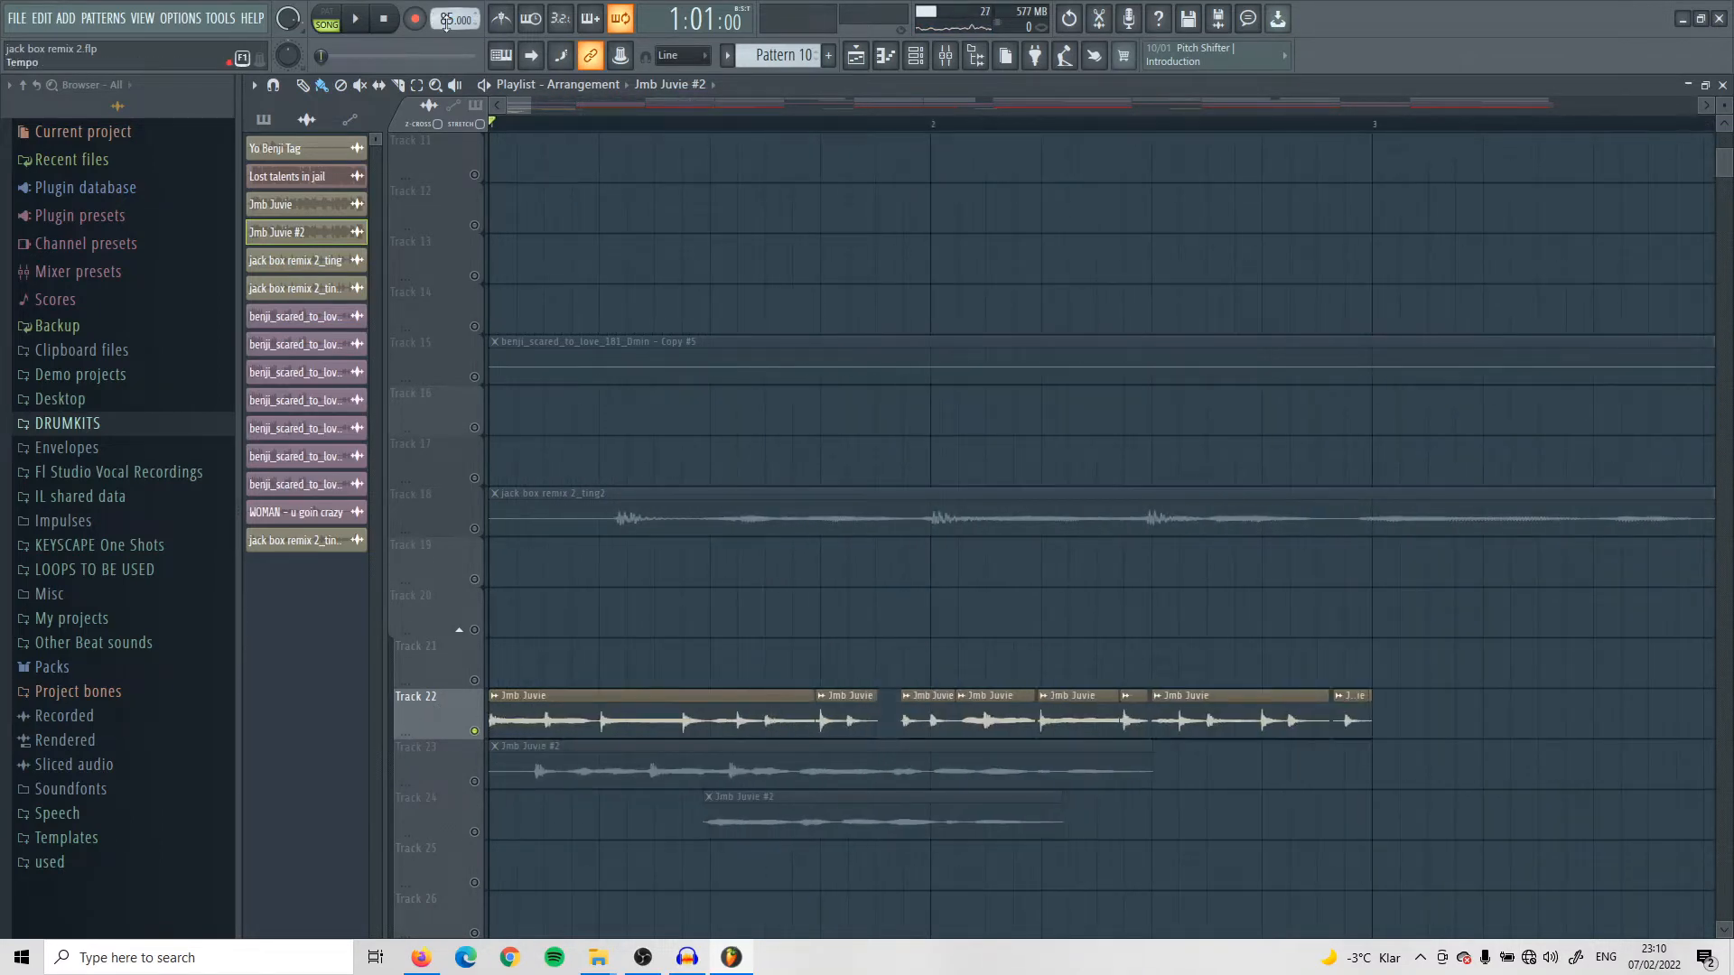
pyautogui.moveTo(446, 21); pyautogui.dragTo(446, 17)
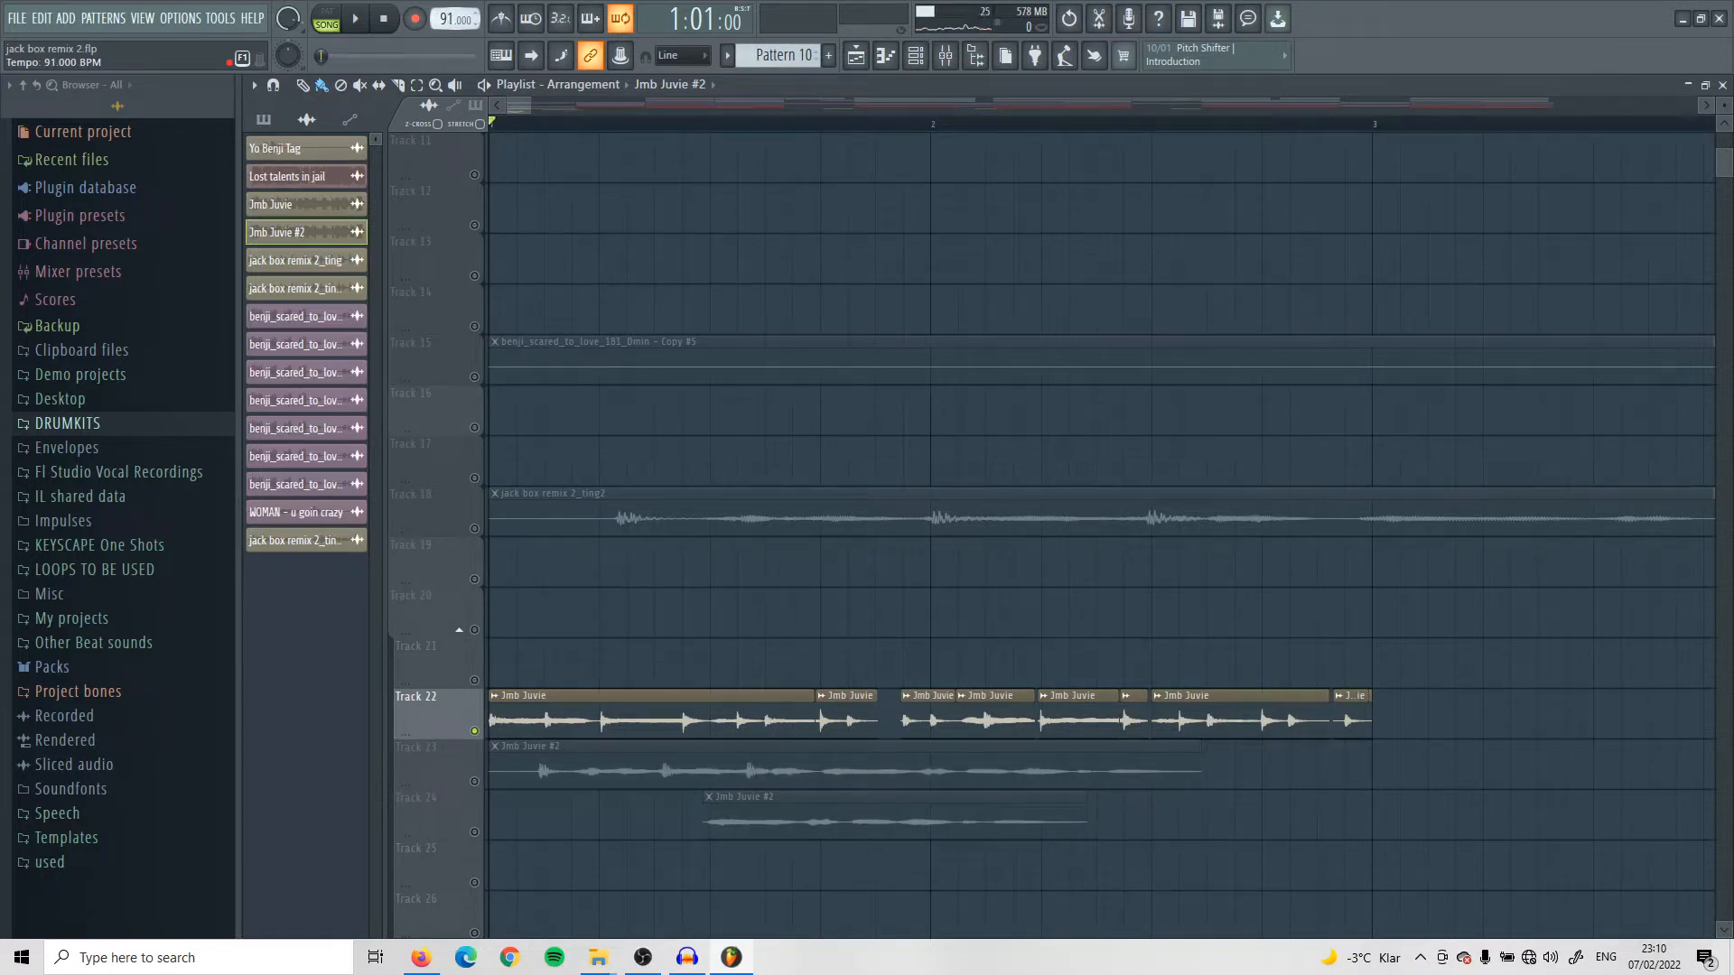
pyautogui.moveTo(446, 17); pyautogui.dragTo(446, 23)
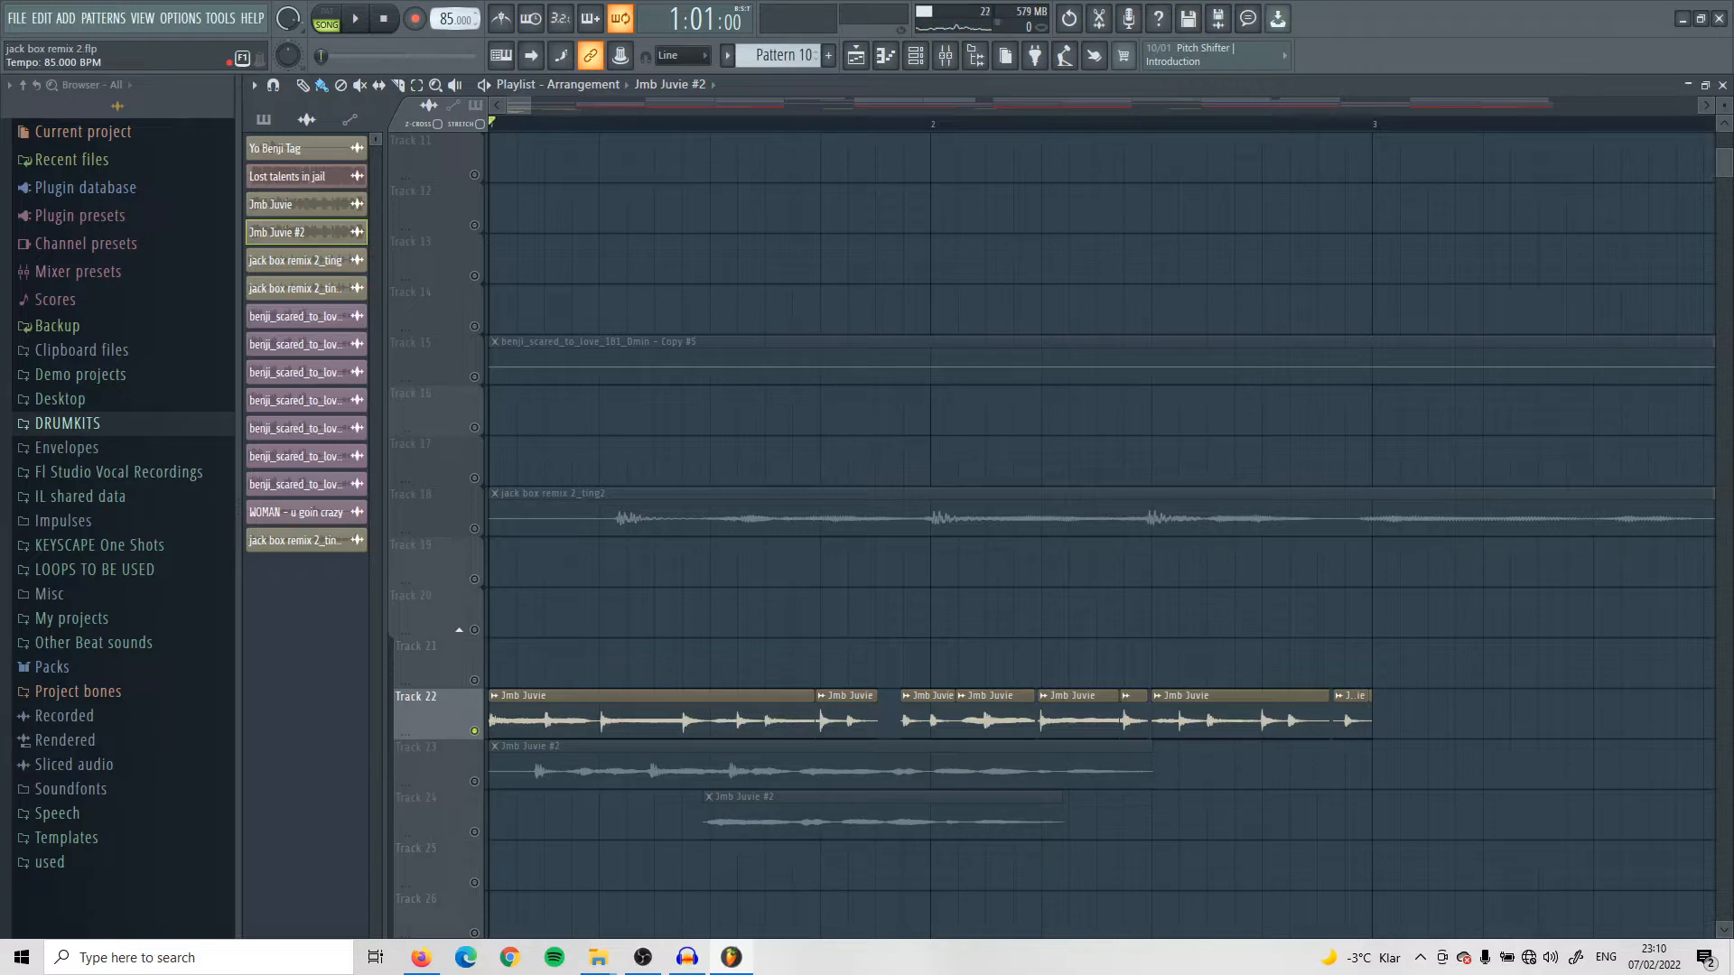
pyautogui.moveTo(446, 24); pyautogui.dragTo(446, 0)
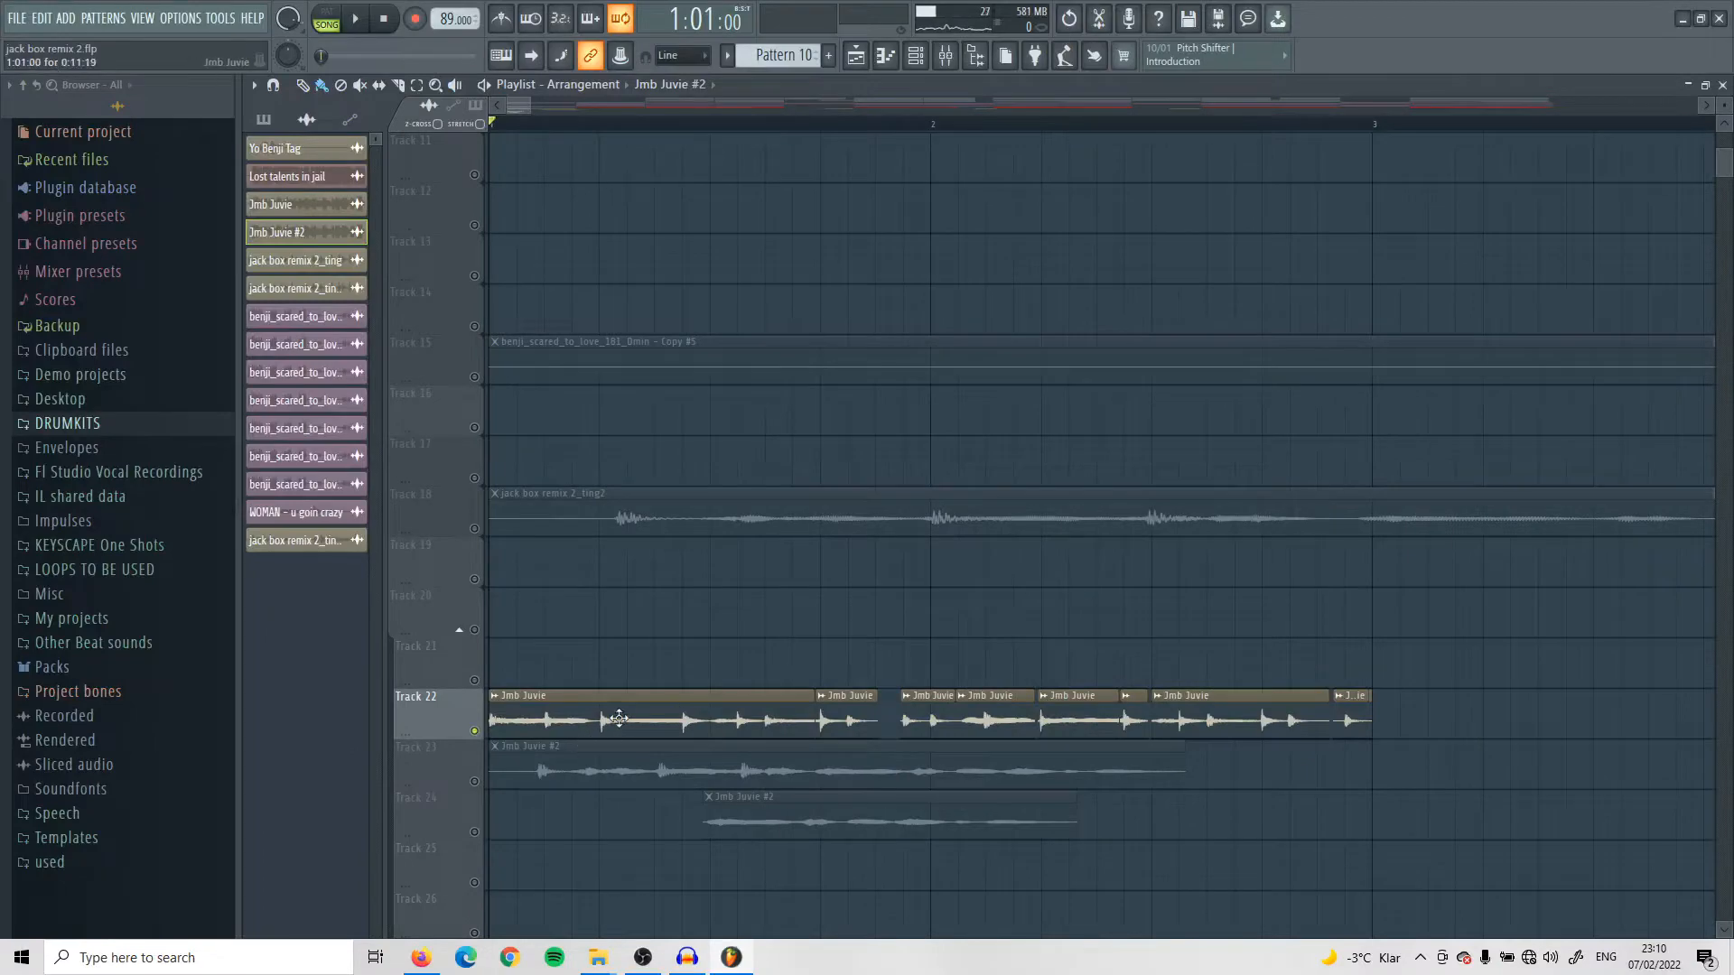
pyautogui.doubleClick(712, 730)
pyautogui.press('Escape')
pyautogui.scroll(-2, 506, 664)
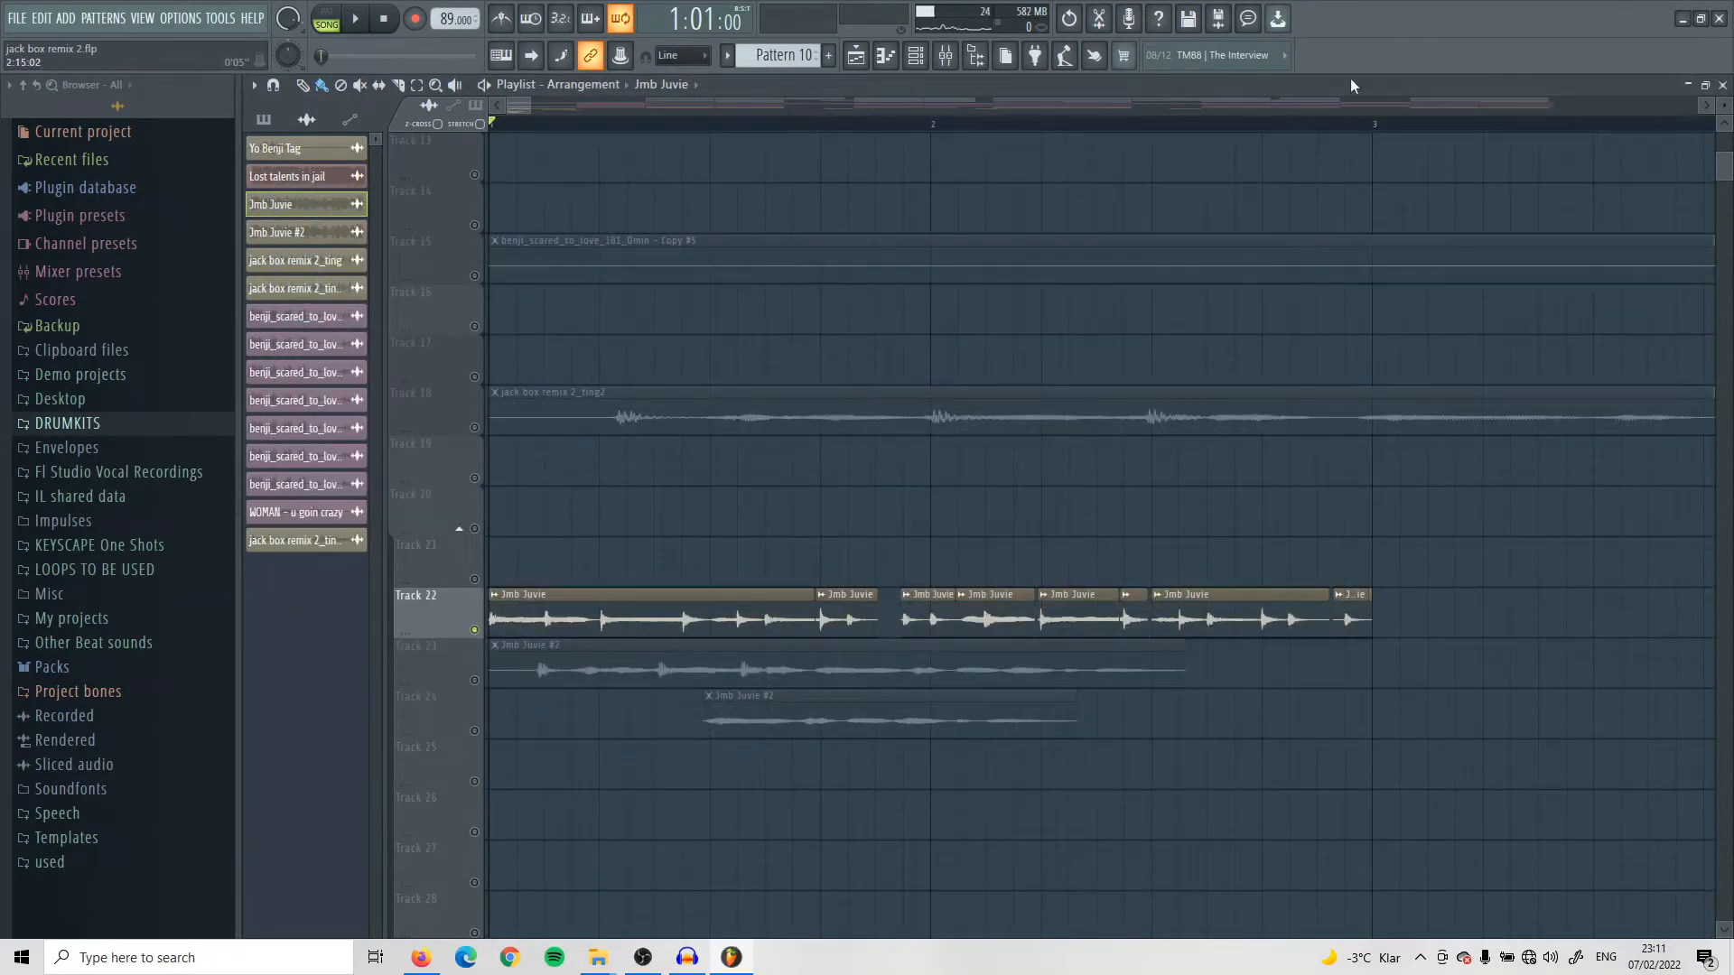
# Step: Make a time selection over bars 1 and 2 covering the chopped vocals and bring up the export options
pyautogui.moveTo(1374, 127); pyautogui.dragTo(200, 63)
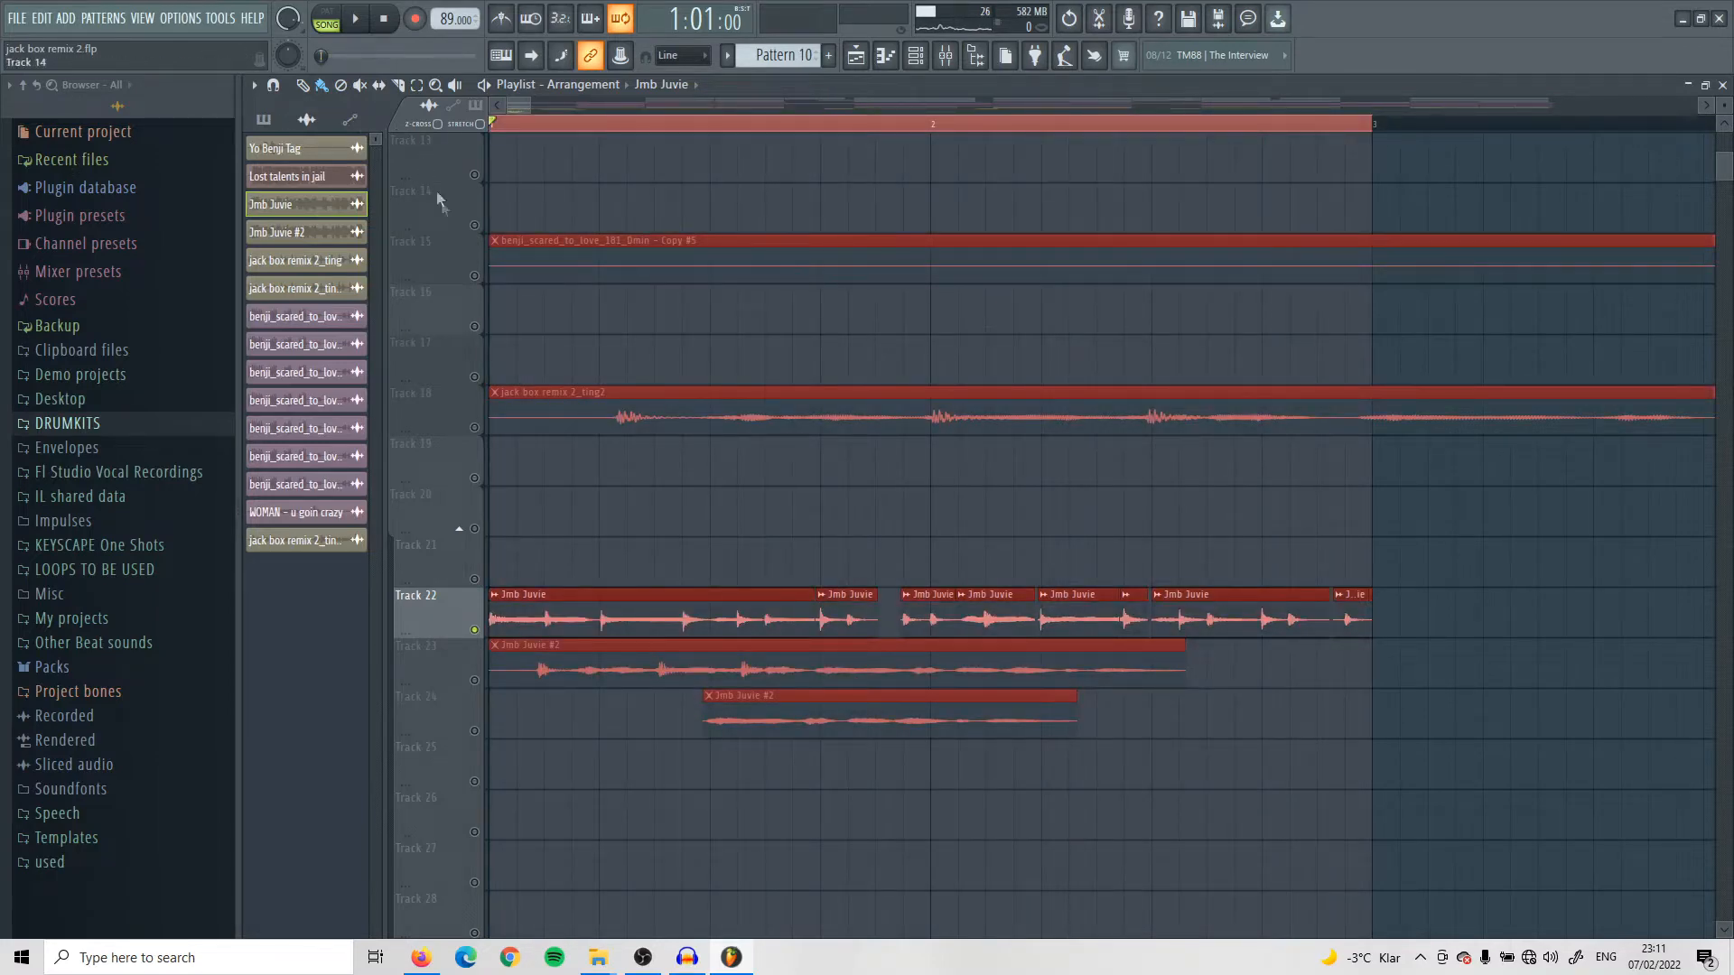
pyautogui.click(18, 18)
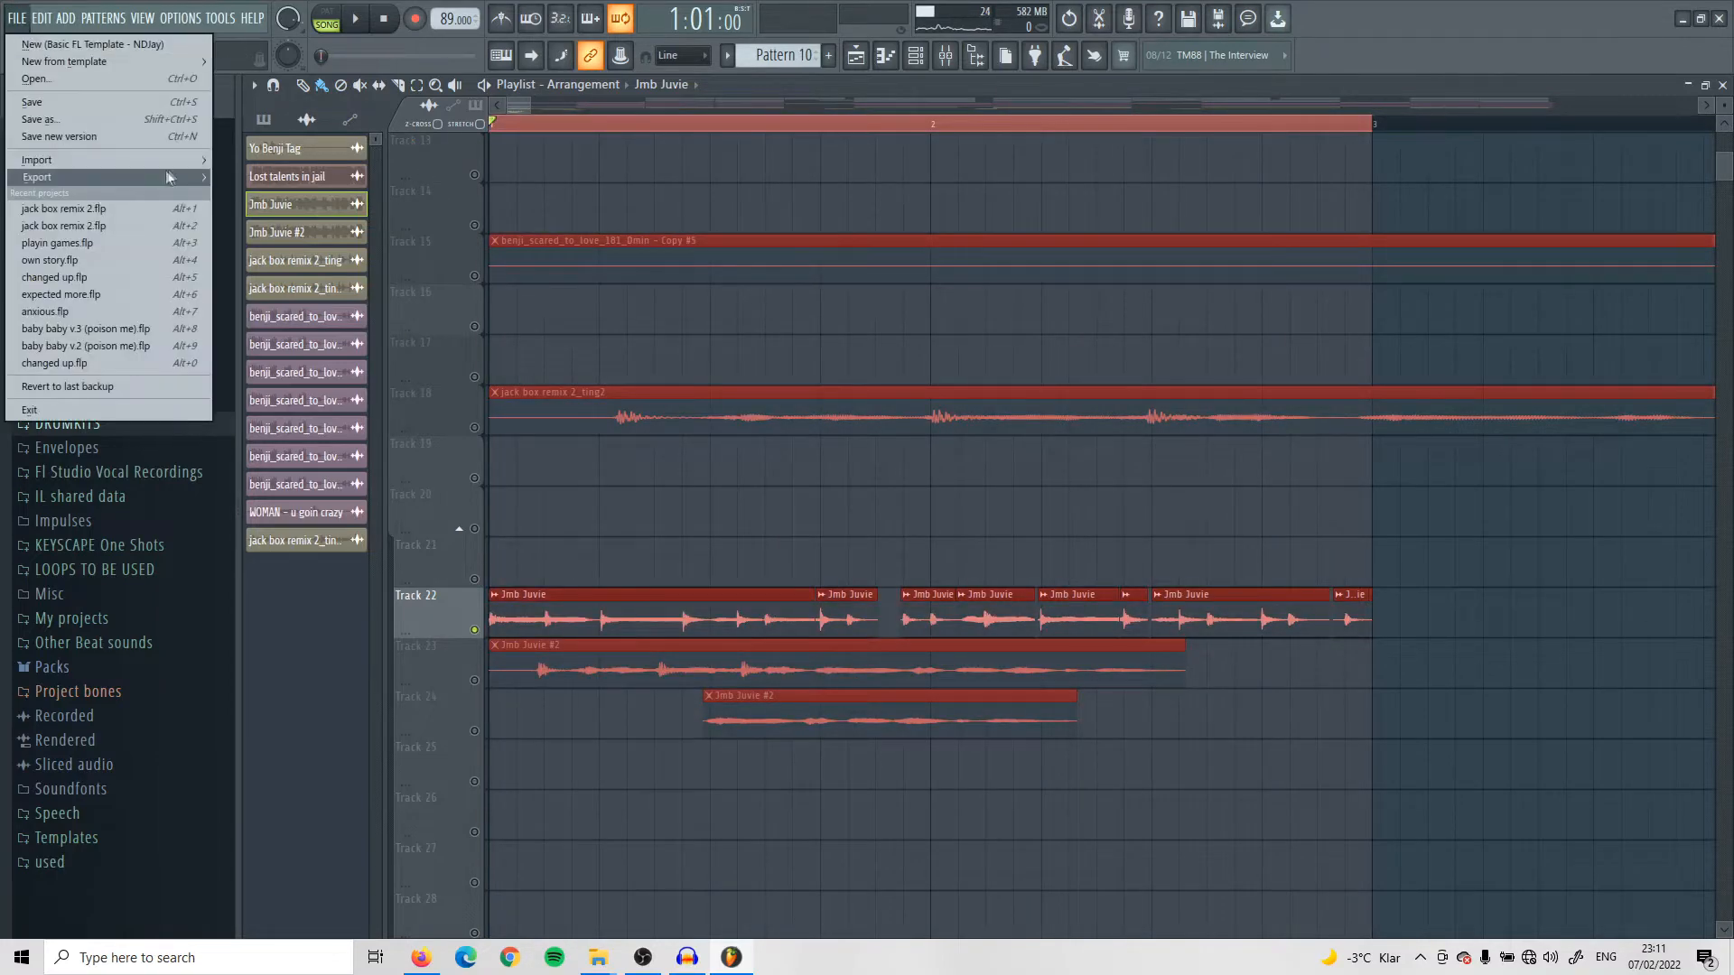
pyautogui.moveTo(168, 172)
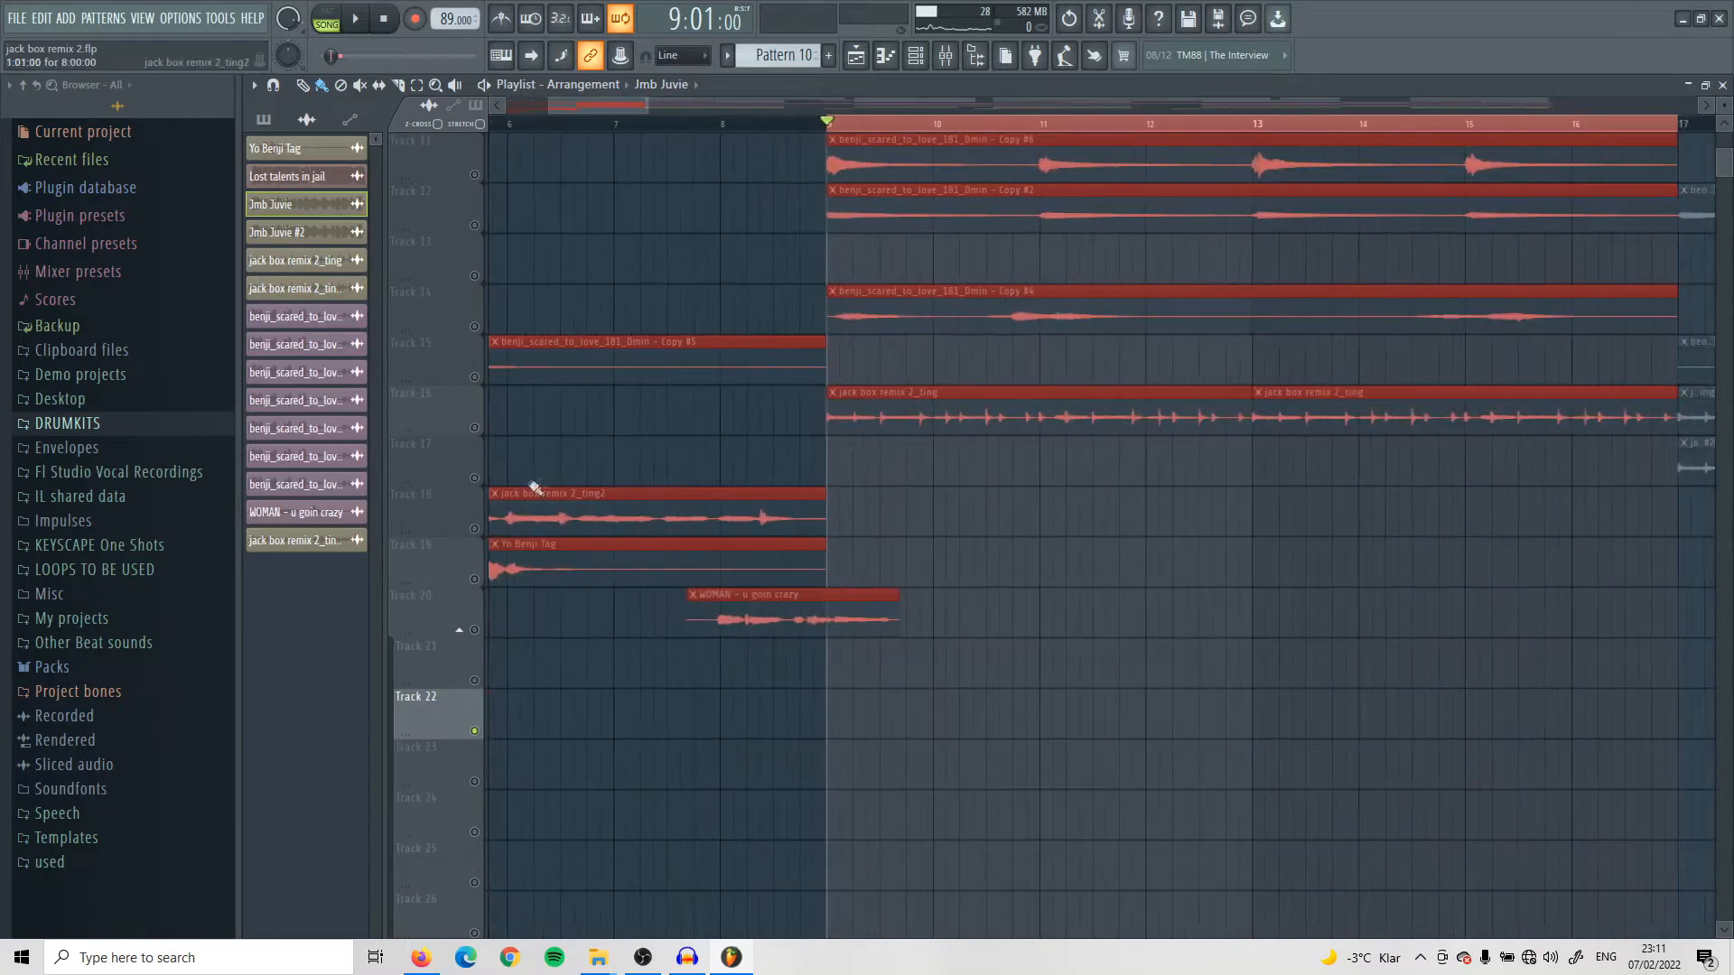
# Step: Play the soloed jack box remix 2_ting vocals on Track 16 from bar 9 at the slower tempo
pyautogui.press('space')
pyautogui.scroll(3, 1038, 575)
pyautogui.scroll(-5, 923, 542)
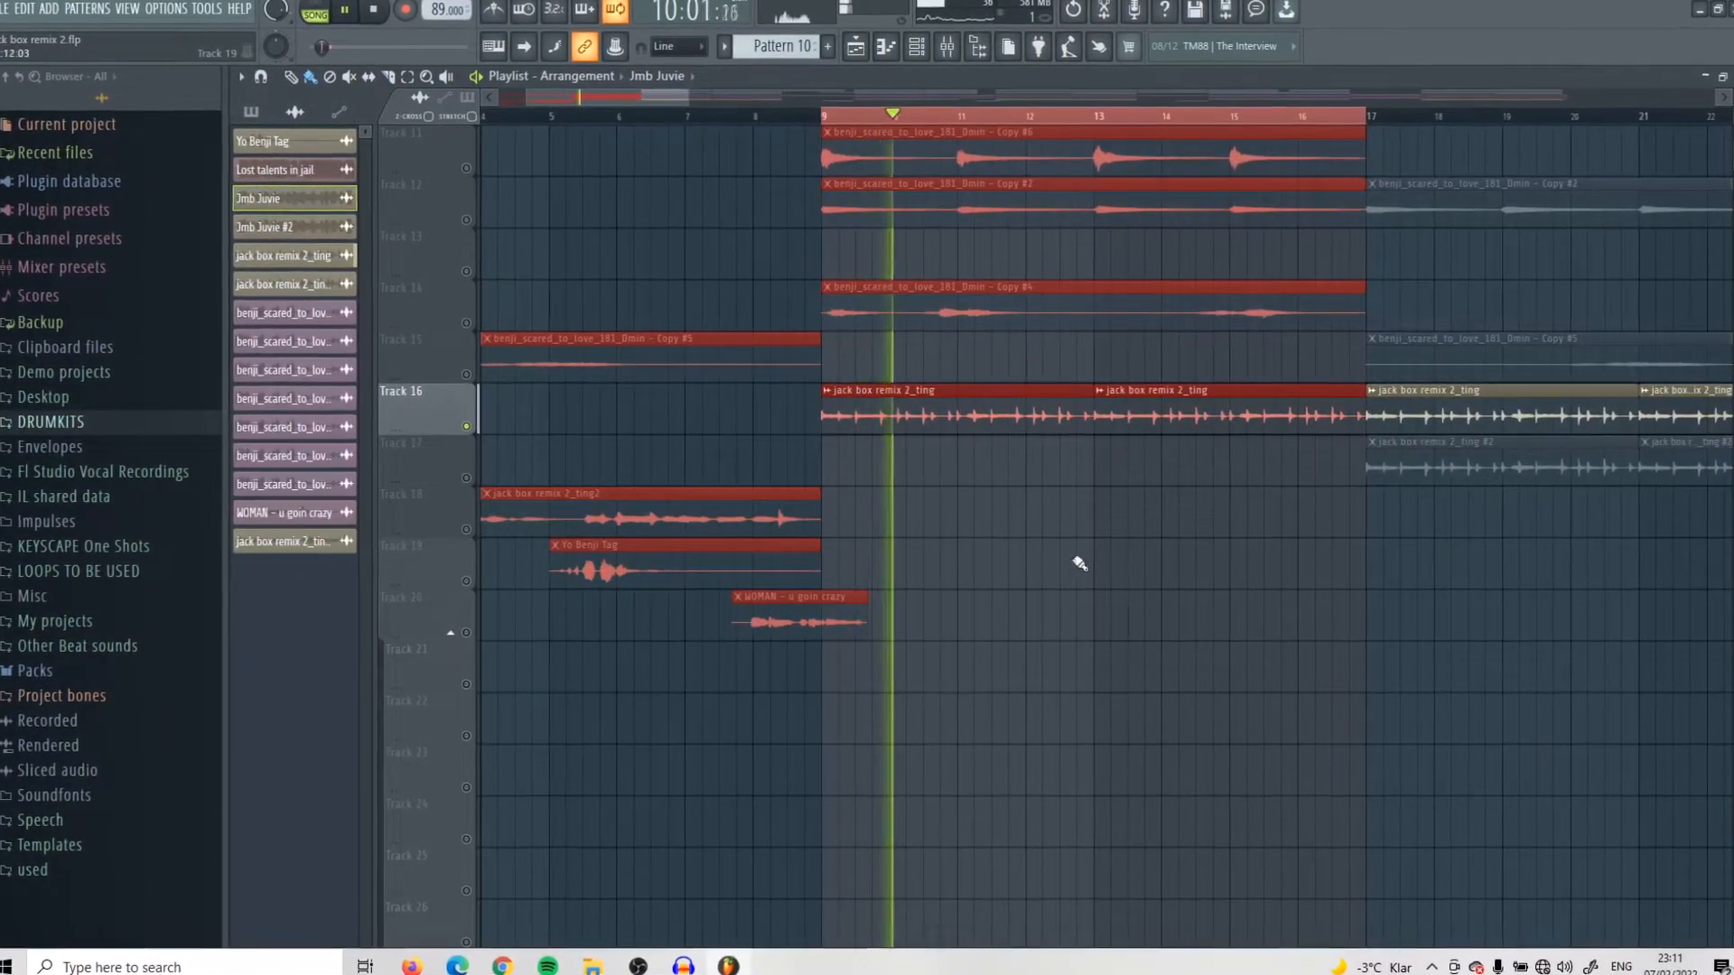
pyautogui.scroll(2, 1066, 569)
pyautogui.press('space')
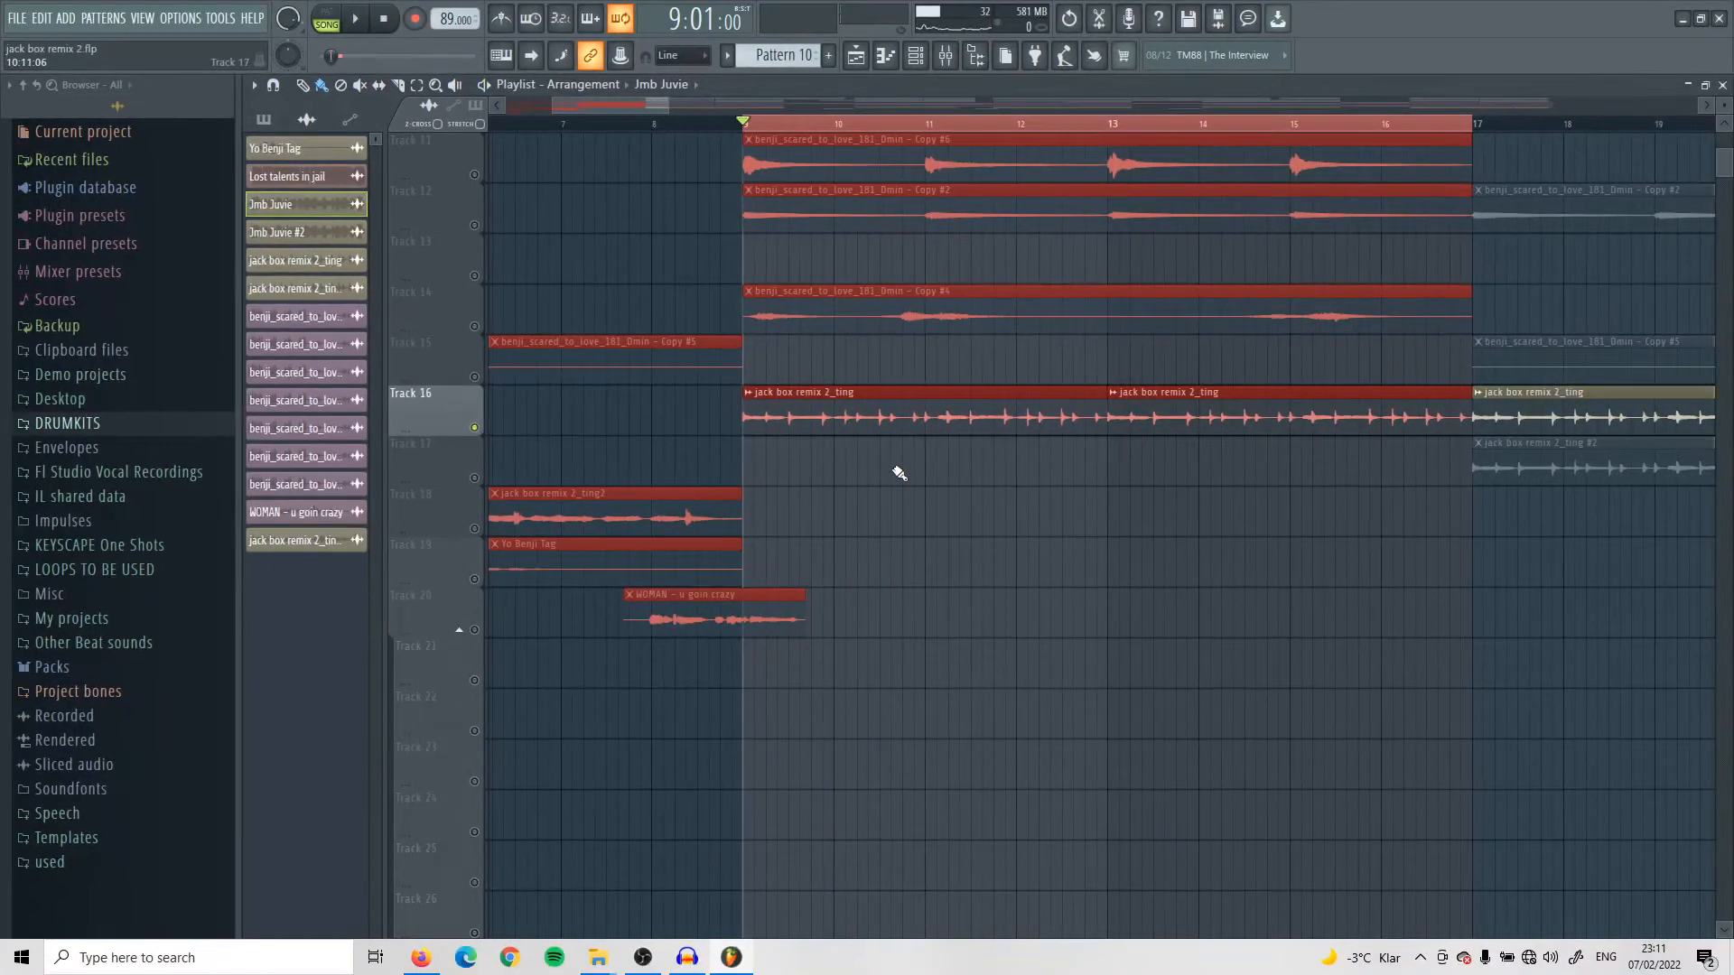
# Step: Set the project tempo to 179 BPM and play the Track 16 vocals from bar 9
pyautogui.moveTo(446, 18); pyautogui.dragTo(445, 8)
pyautogui.press('space')
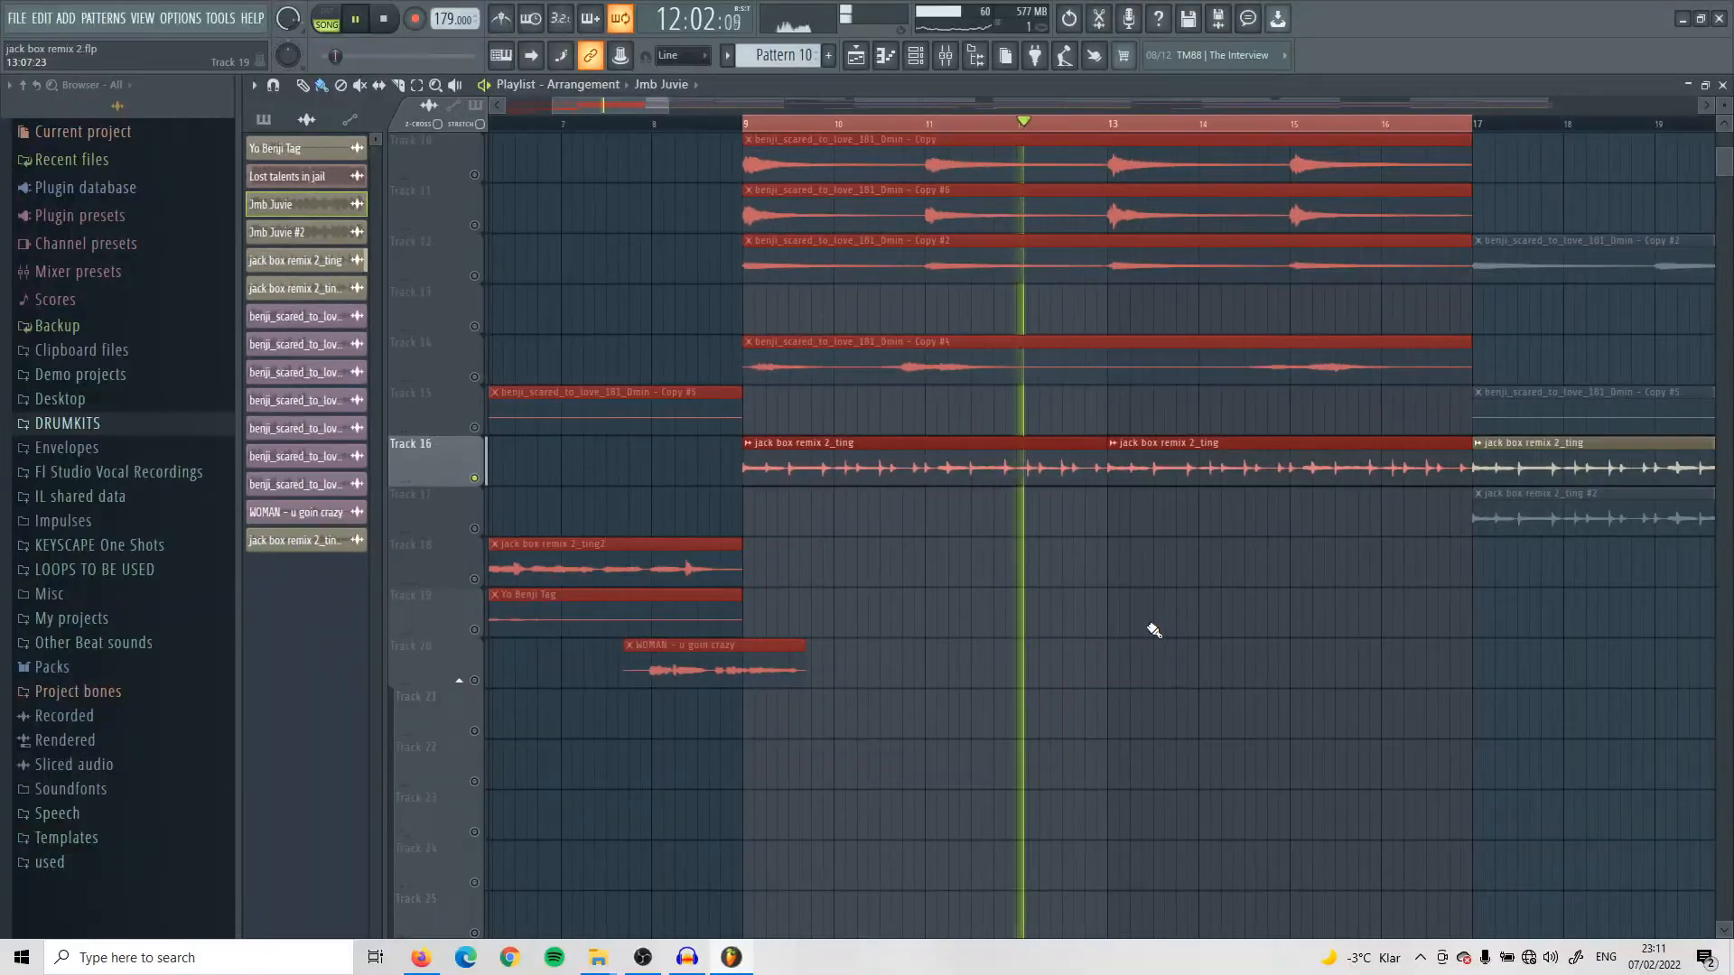
pyautogui.press('space')
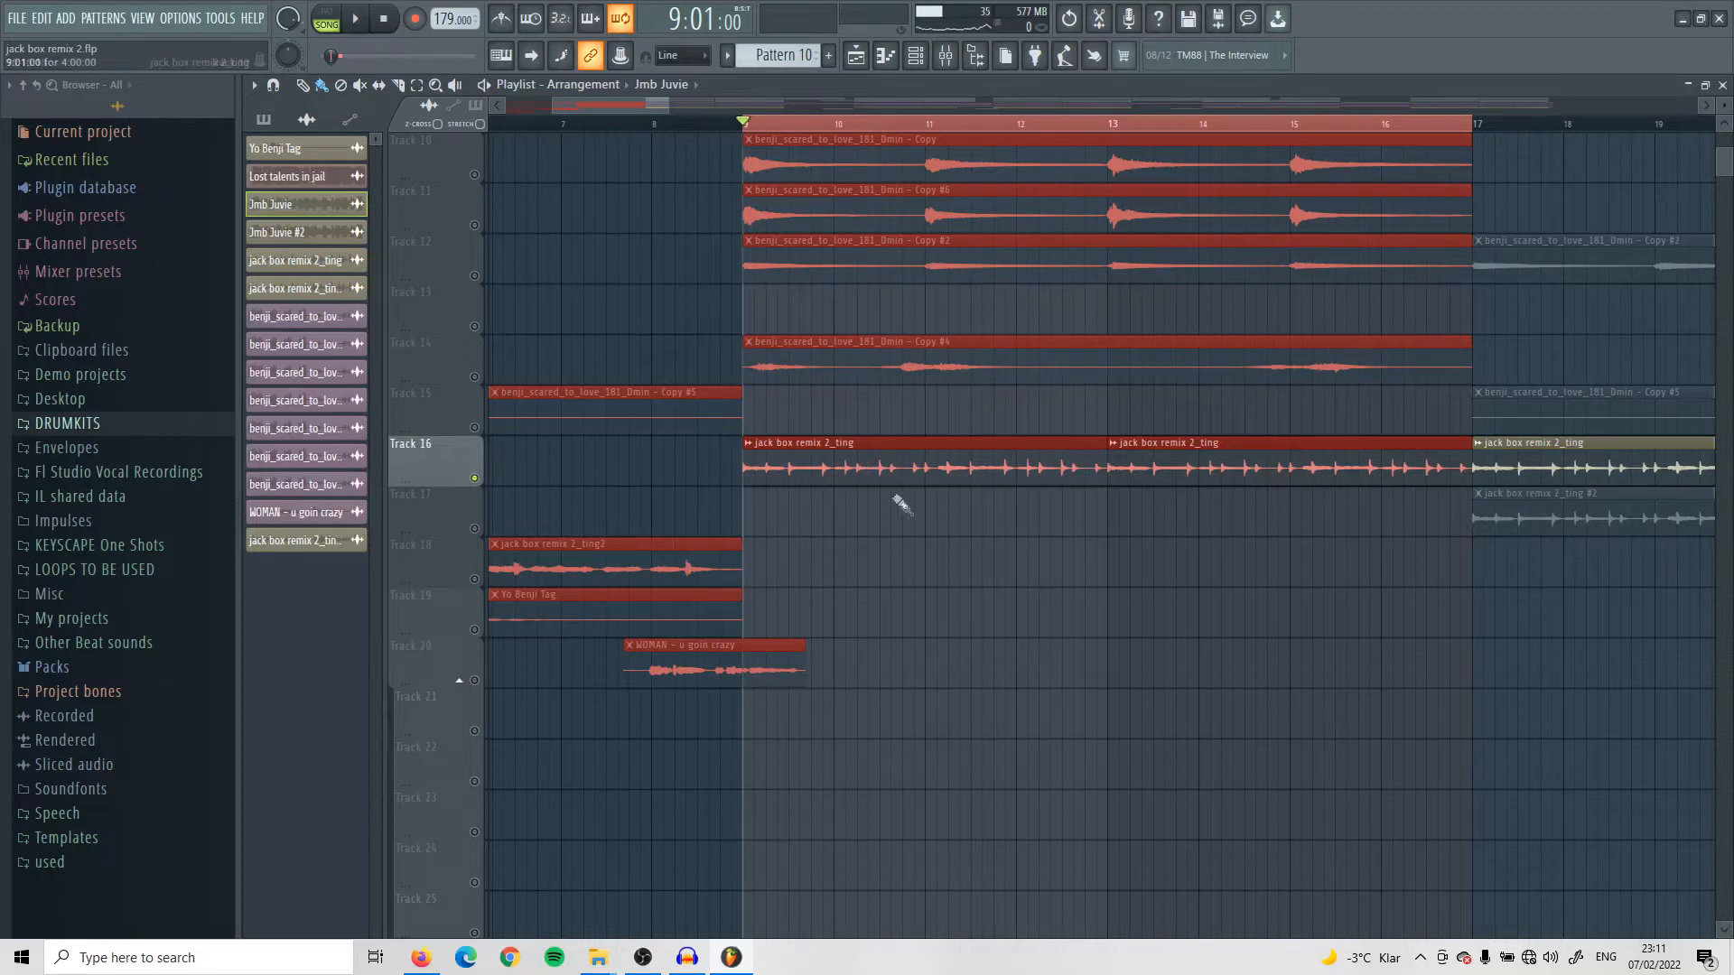
# Step: Choose the Stretch time-stretching mode for the jack box remix 2_ting clip and reset its pitch
pyautogui.doubleClick(847, 468)
pyautogui.click(765, 337)
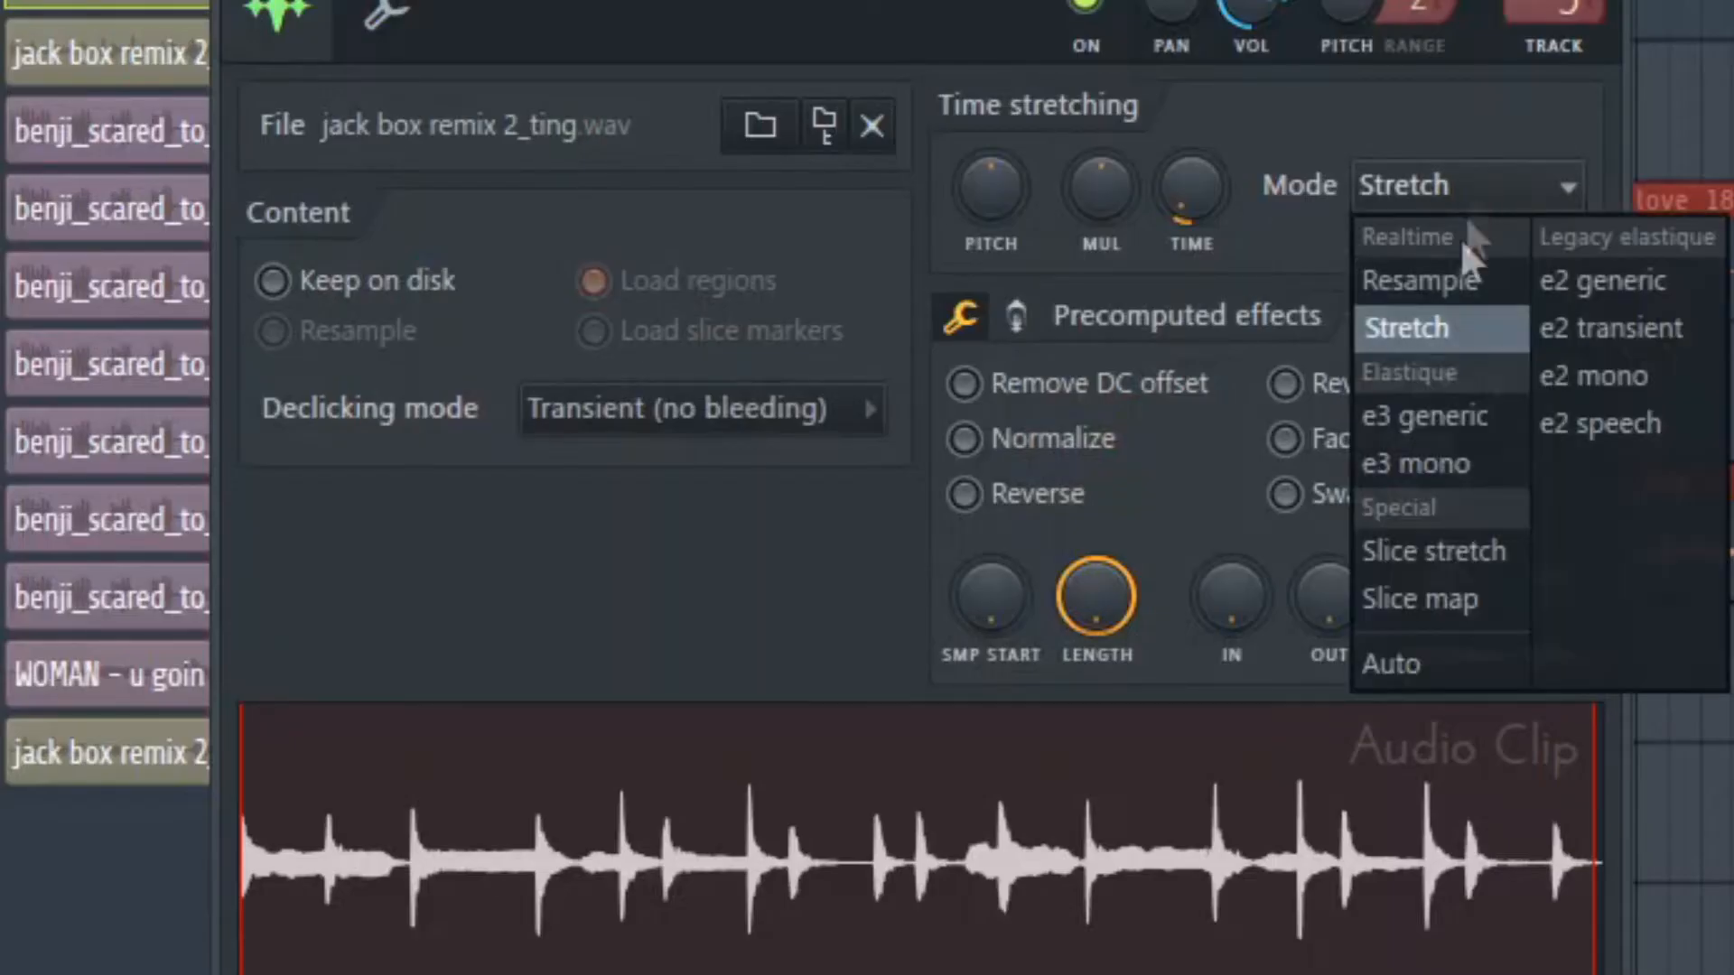
pyautogui.click(1430, 331)
pyautogui.rightClick(1006, 191)
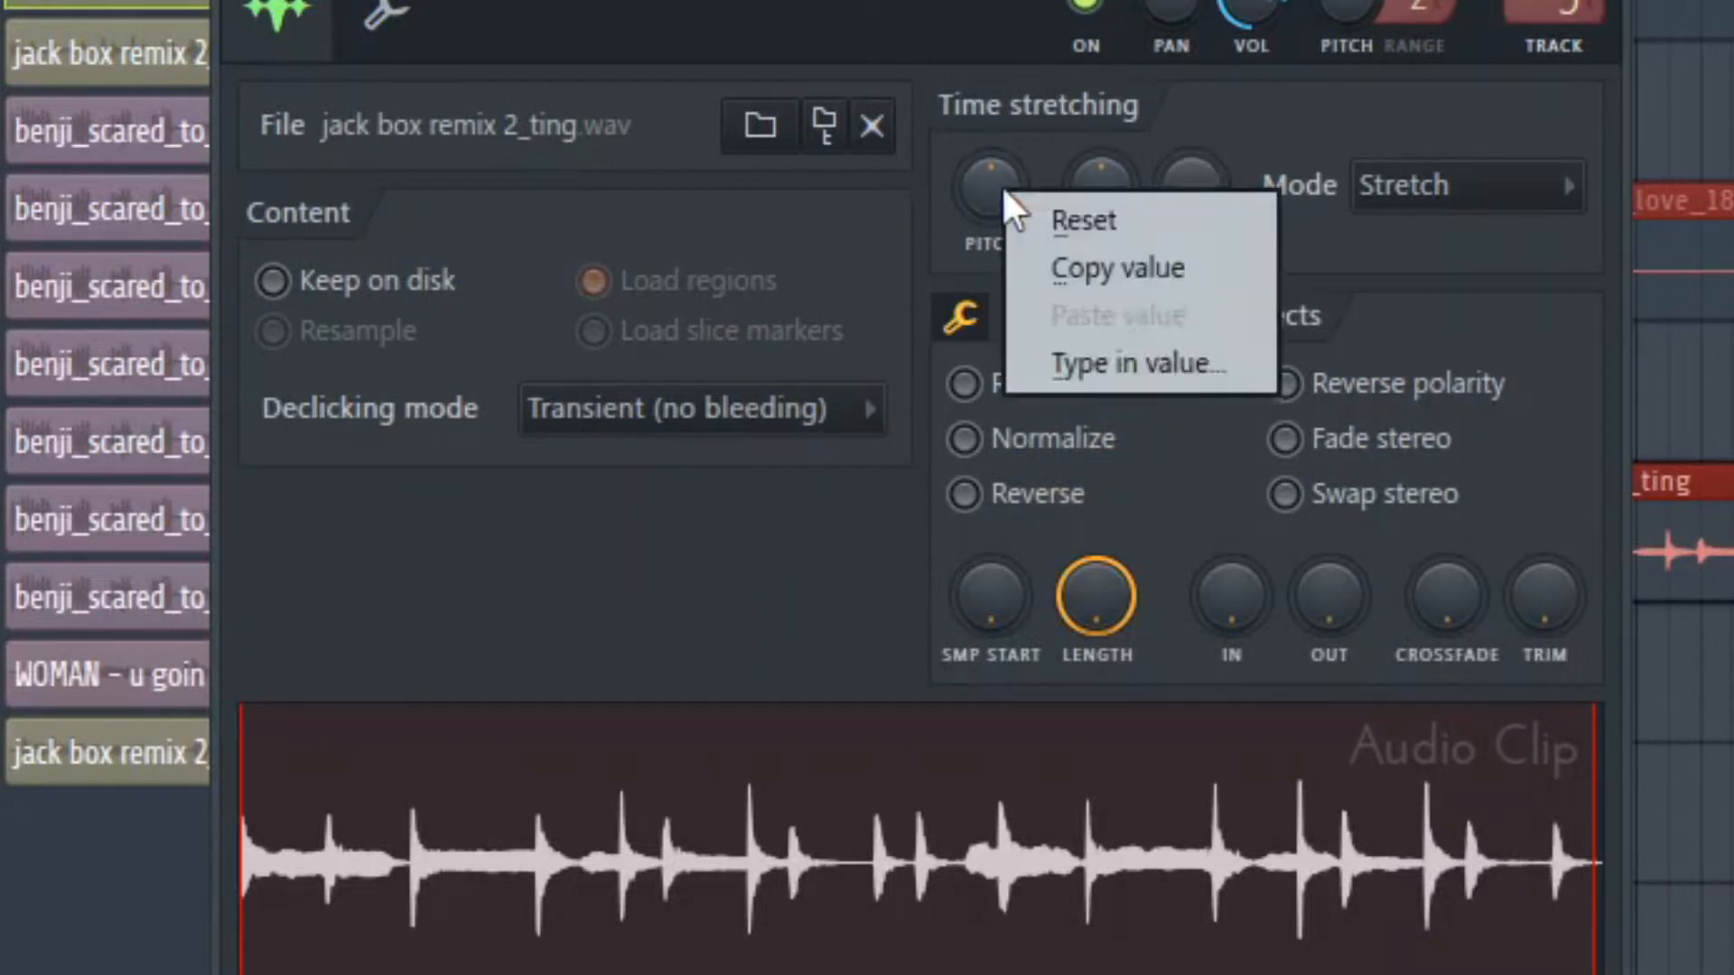
pyautogui.click(1118, 213)
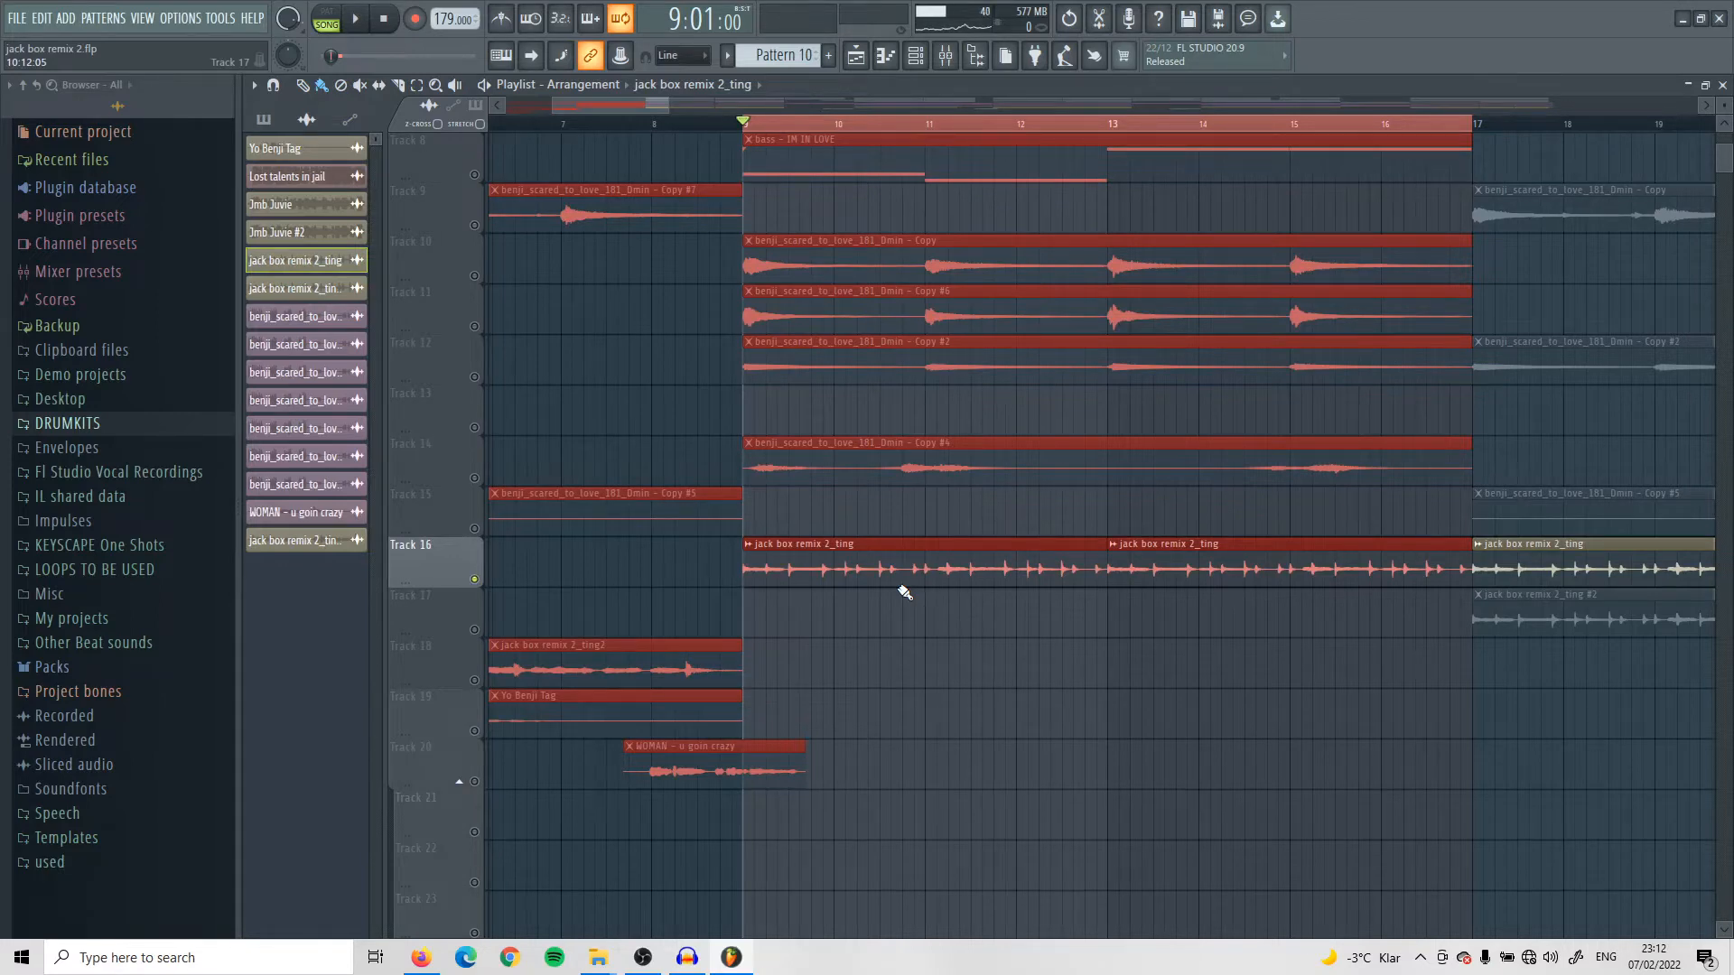
# Step: Open the Waves Tune Real-Time Mono plugin on mixer Insert 5 to view its scale settings
pyautogui.press('F9')
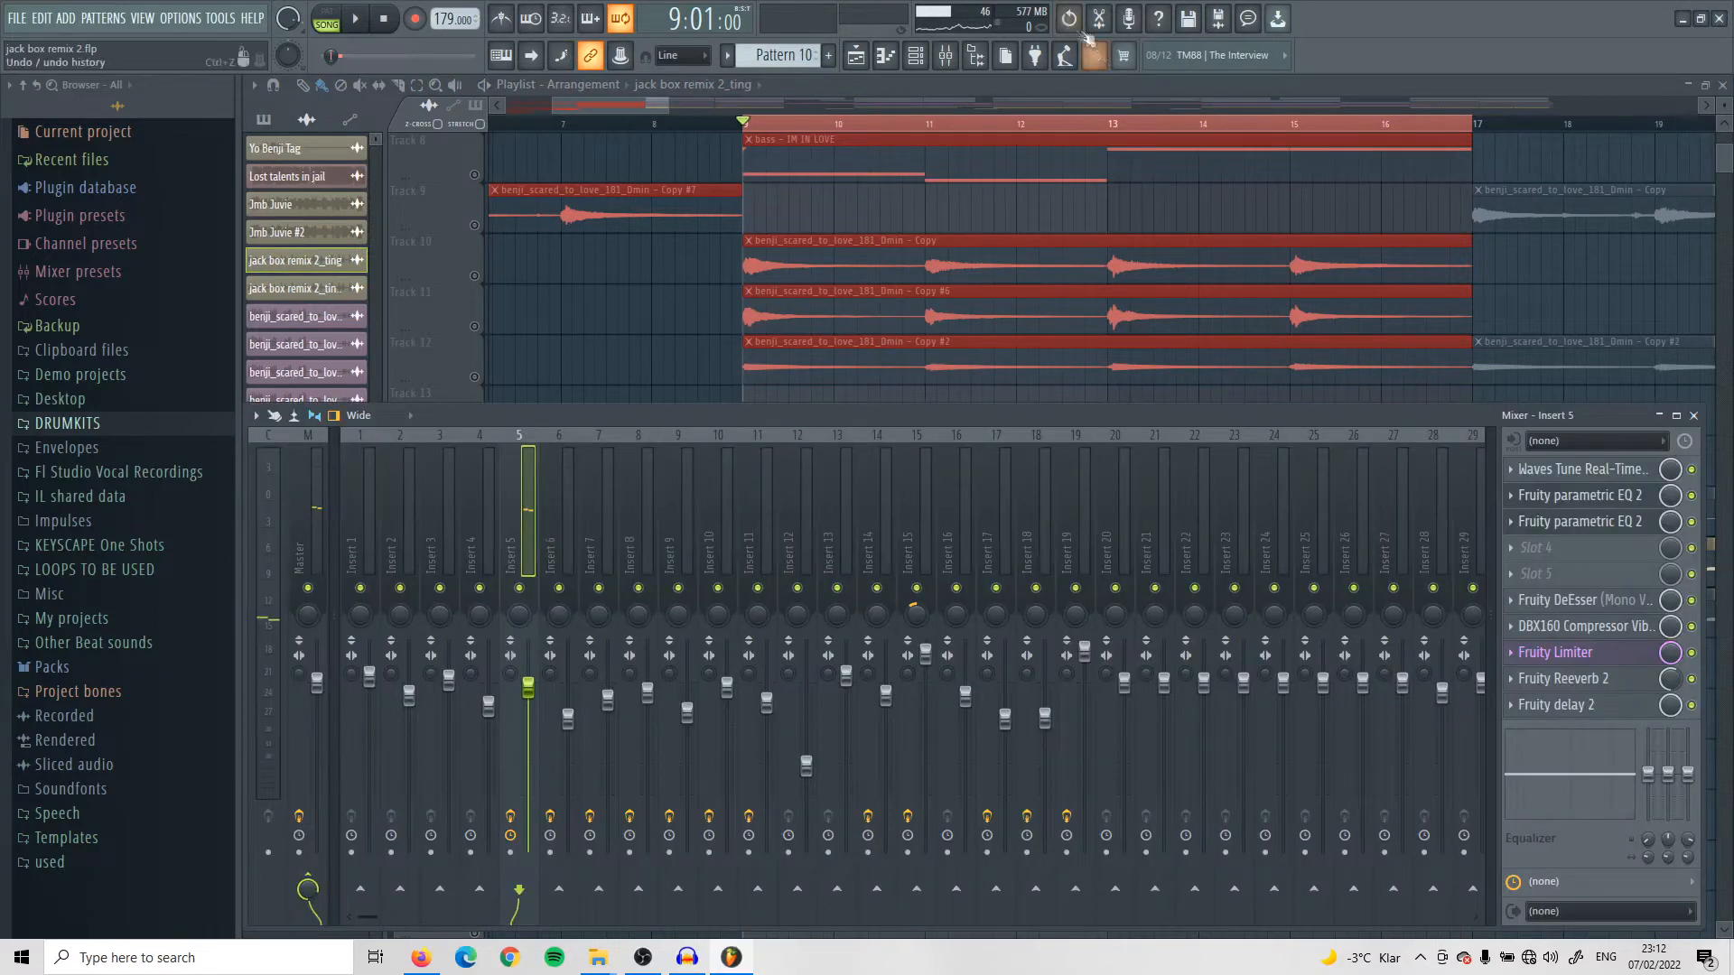
pyautogui.click(1549, 470)
pyautogui.click(1334, 86)
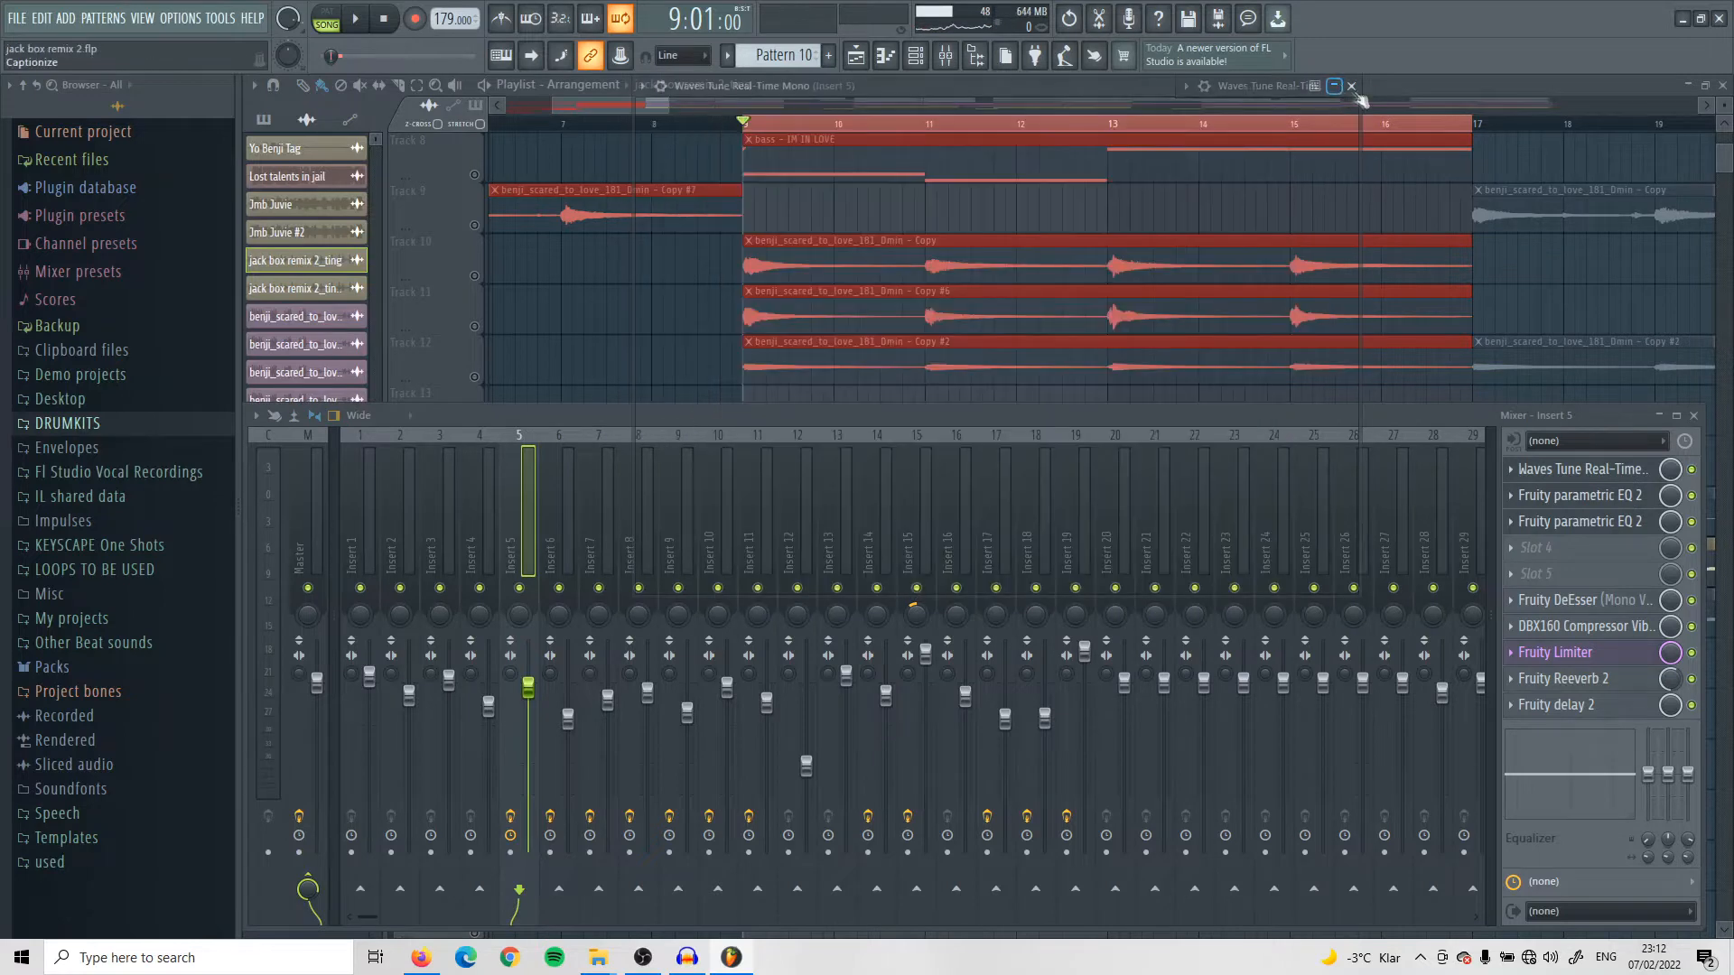
pyautogui.click(1352, 87)
pyautogui.moveTo(911, 132); pyautogui.dragTo(905, 131)
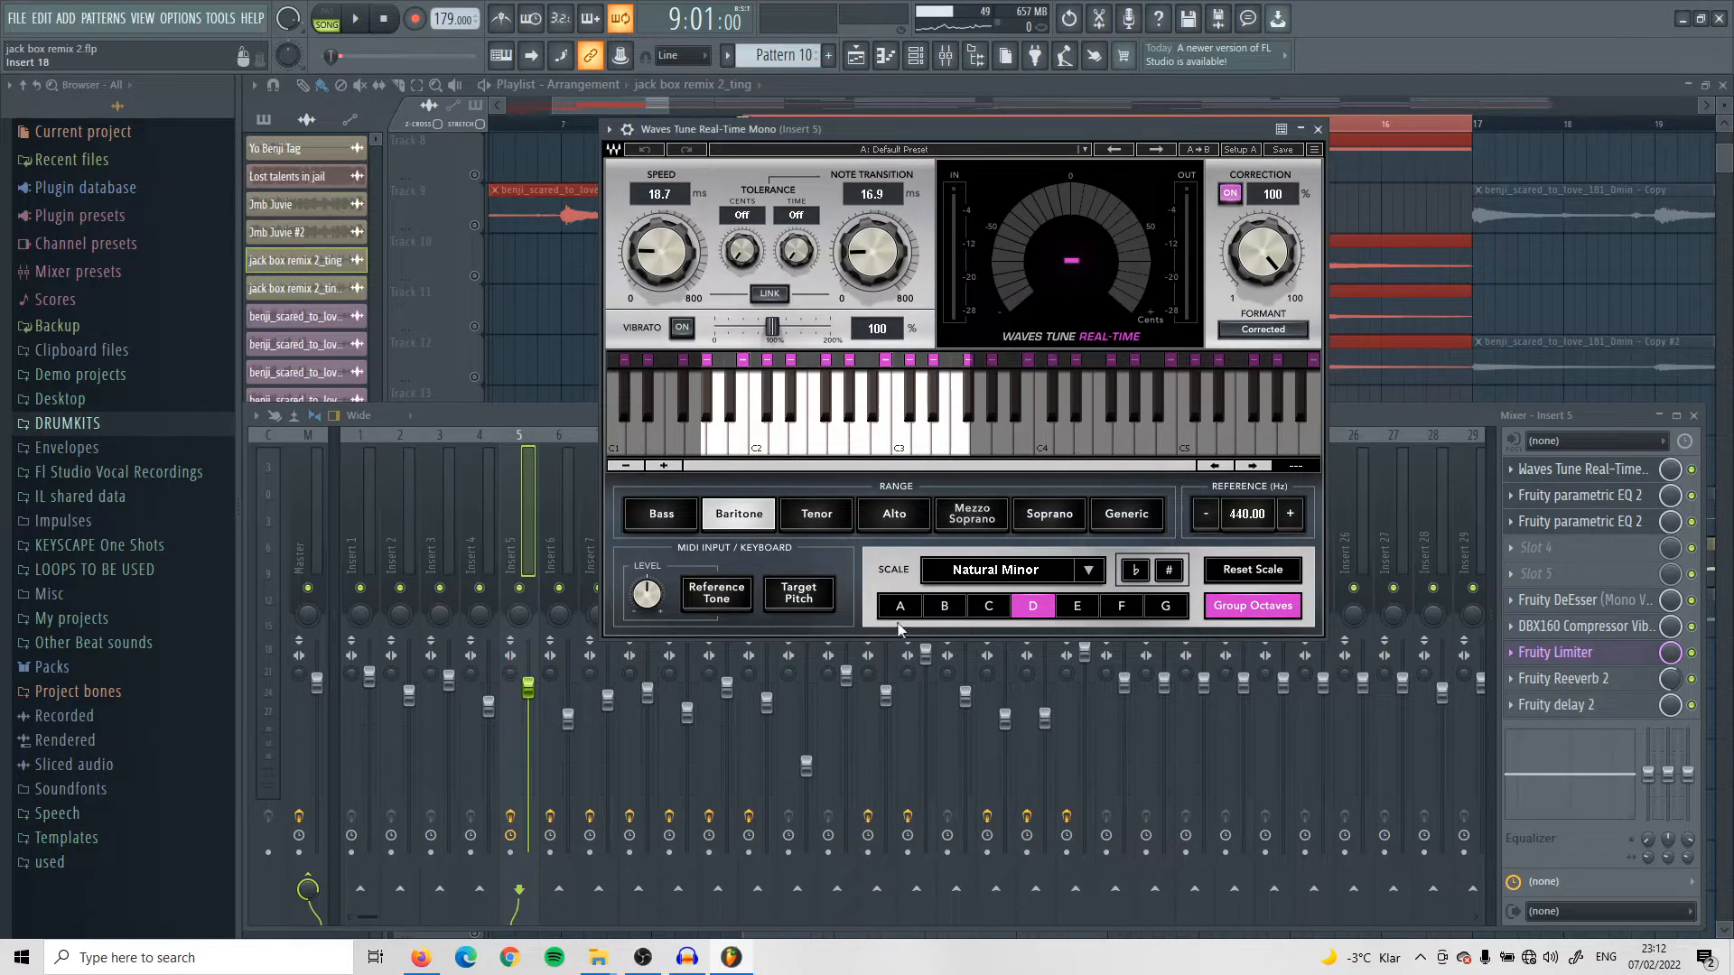
# Step: Load the Auto-Key plugin into the empty fourth effect slot of mixer Insert 5
pyautogui.click(1635, 564)
pyautogui.moveTo(1536, 533)
pyautogui.click(1261, 82)
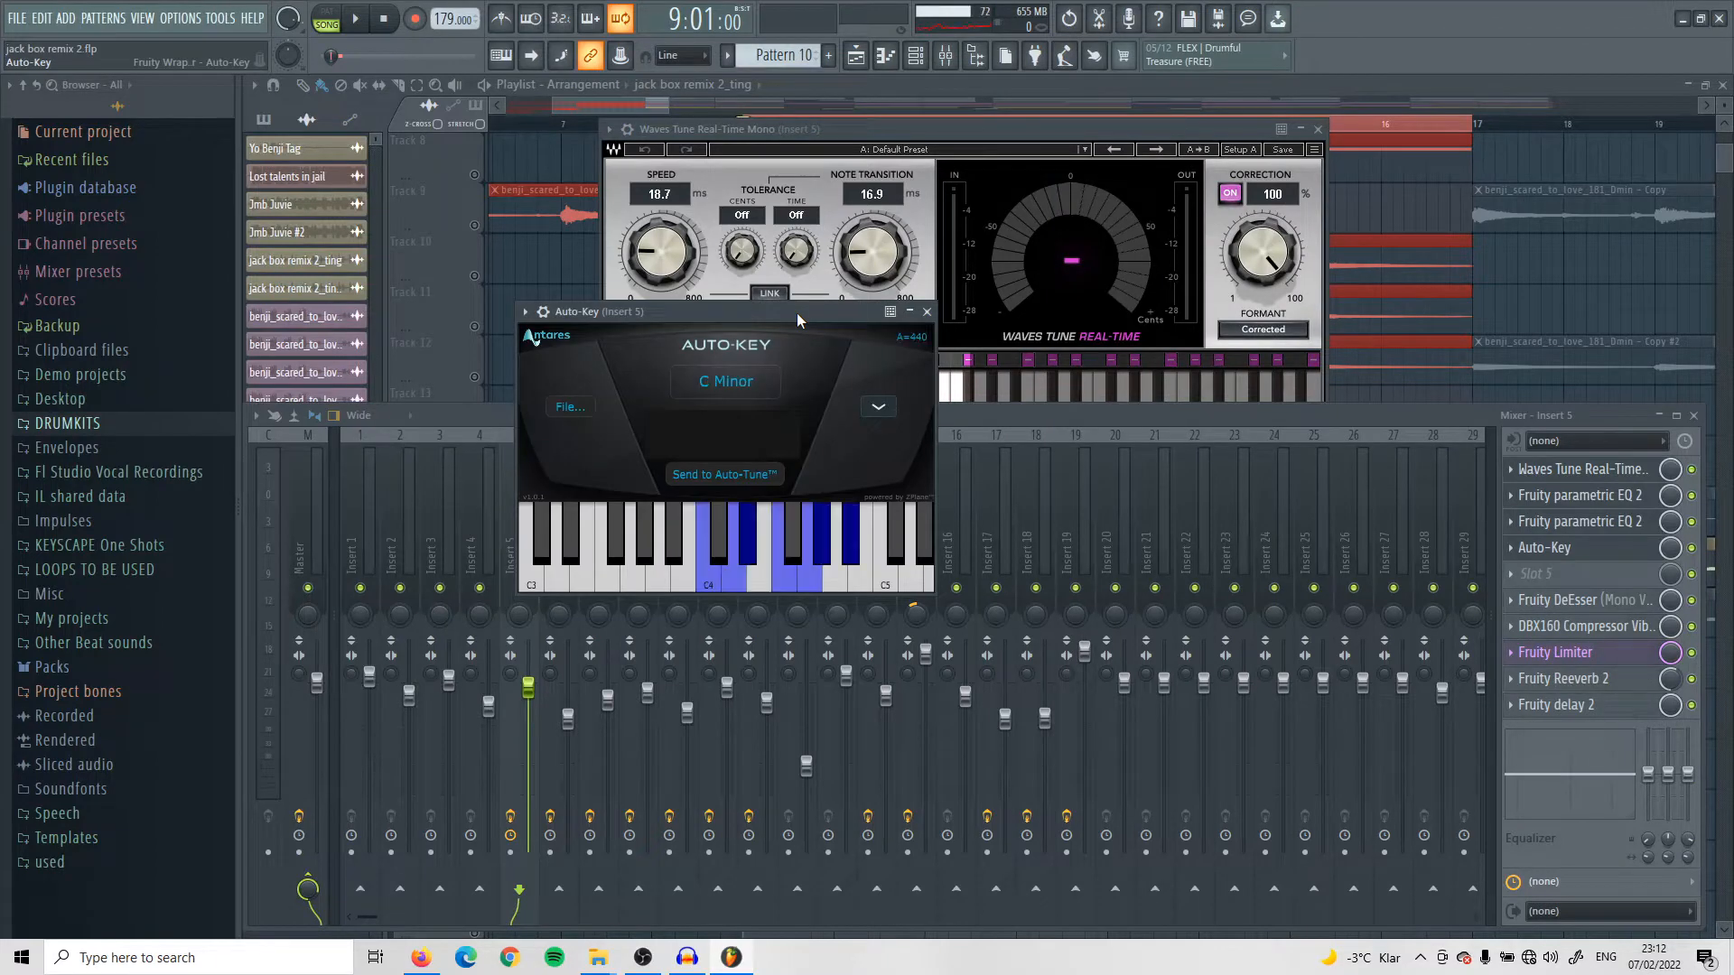
# Step: Remove Auto-Key from the fourth effect slot of mixer Insert 5 and close the Waves Tune Real-Time window
pyautogui.click(1512, 548)
pyautogui.click(1538, 552)
pyautogui.click(956, 538)
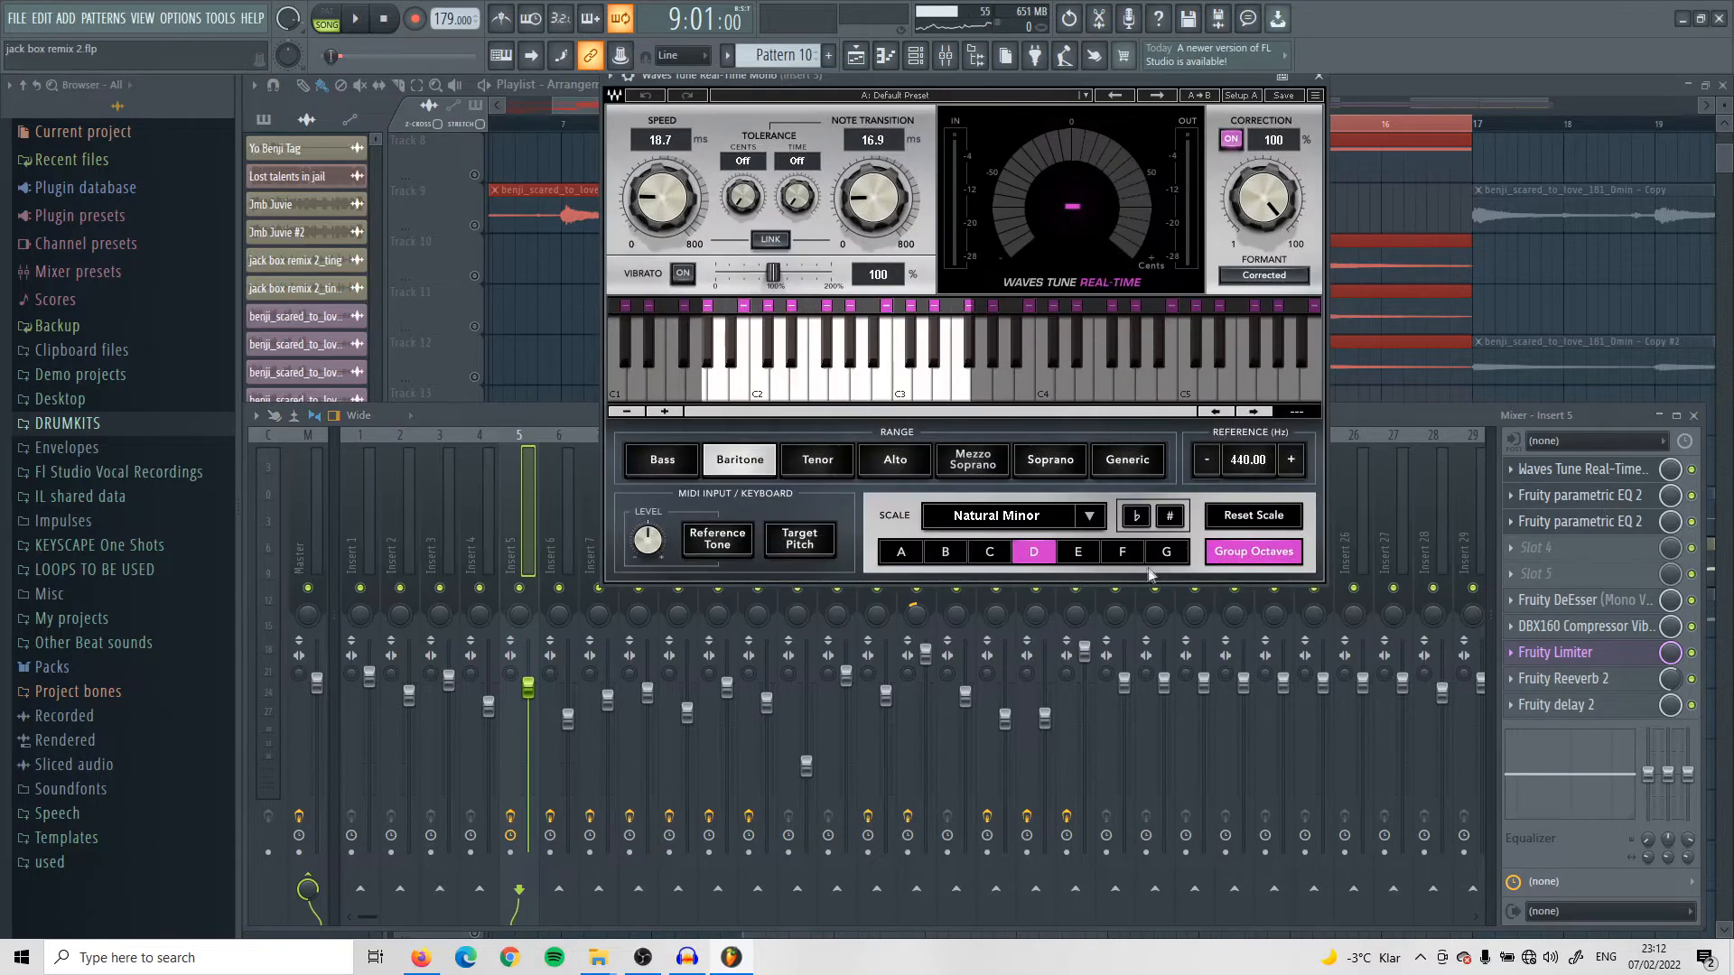
pyautogui.click(1321, 78)
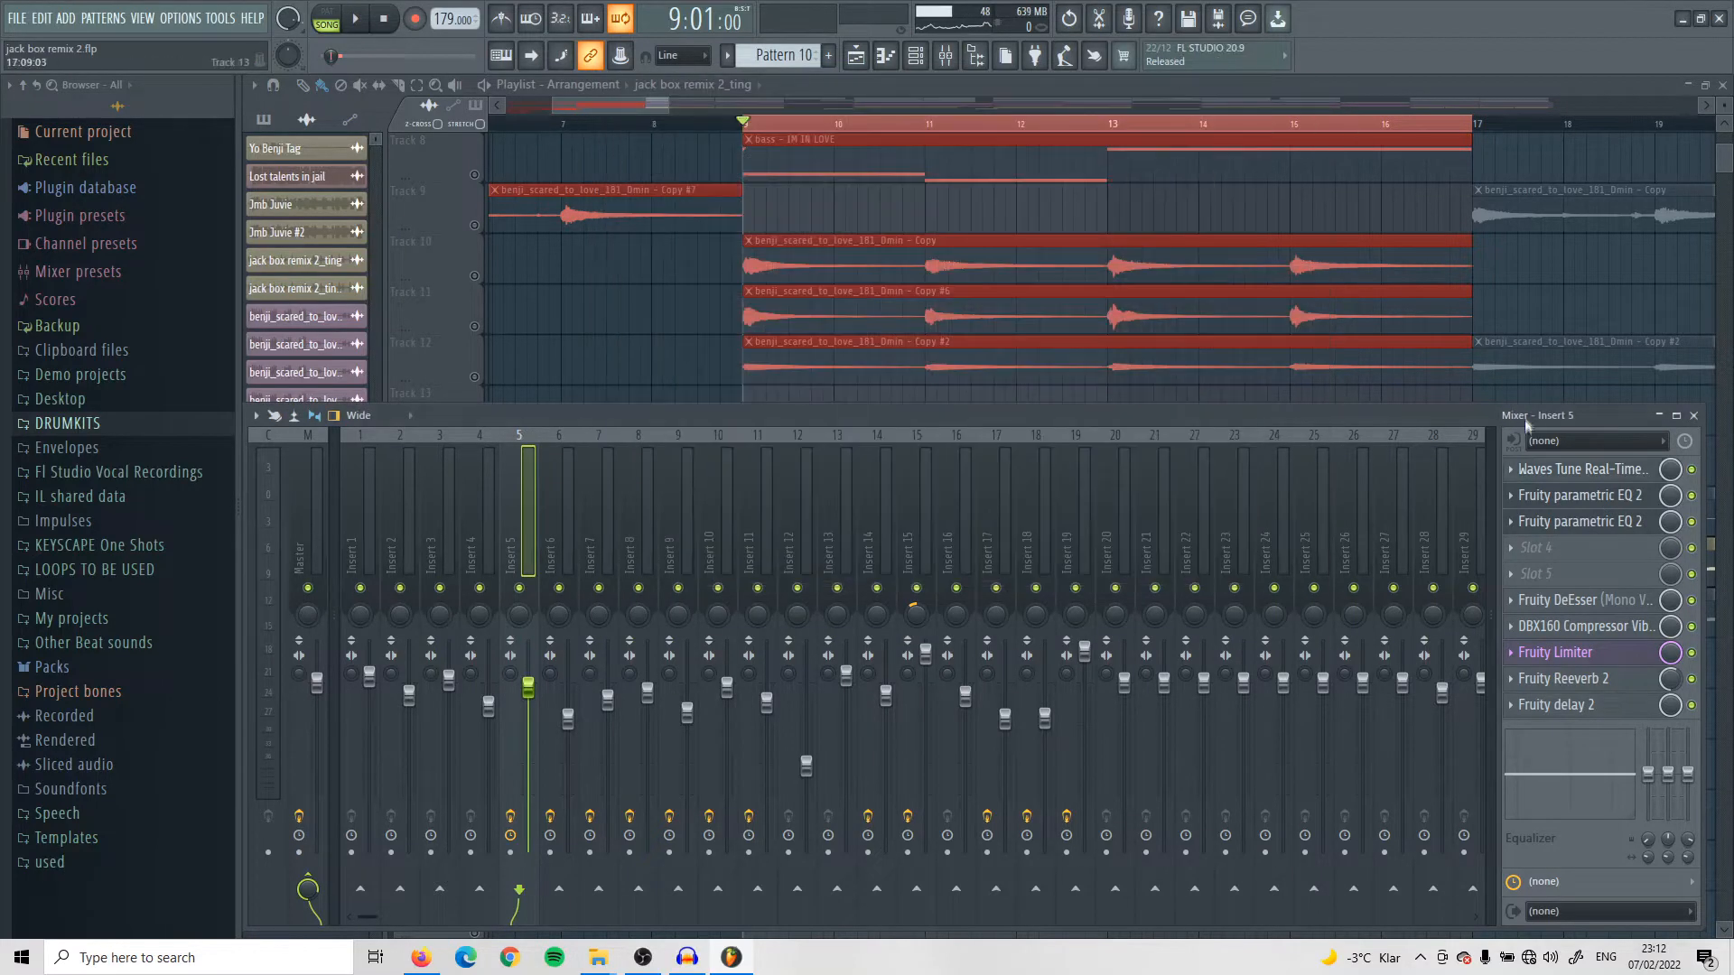
pyautogui.click(1545, 472)
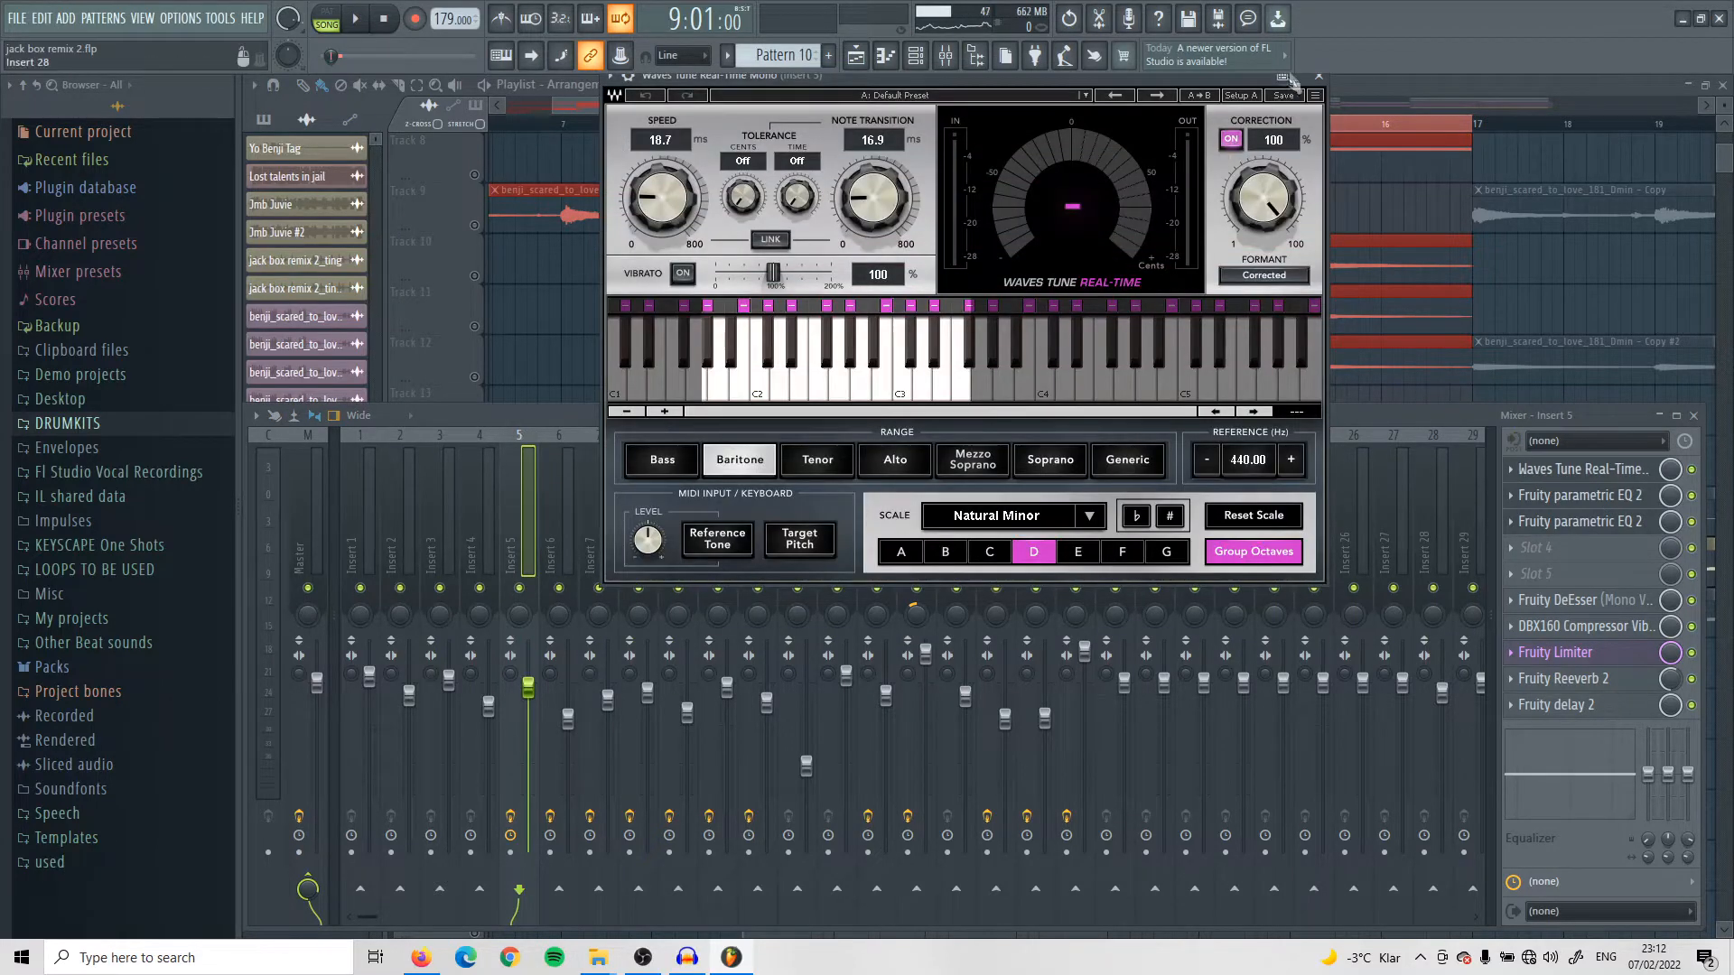
pyautogui.click(1320, 80)
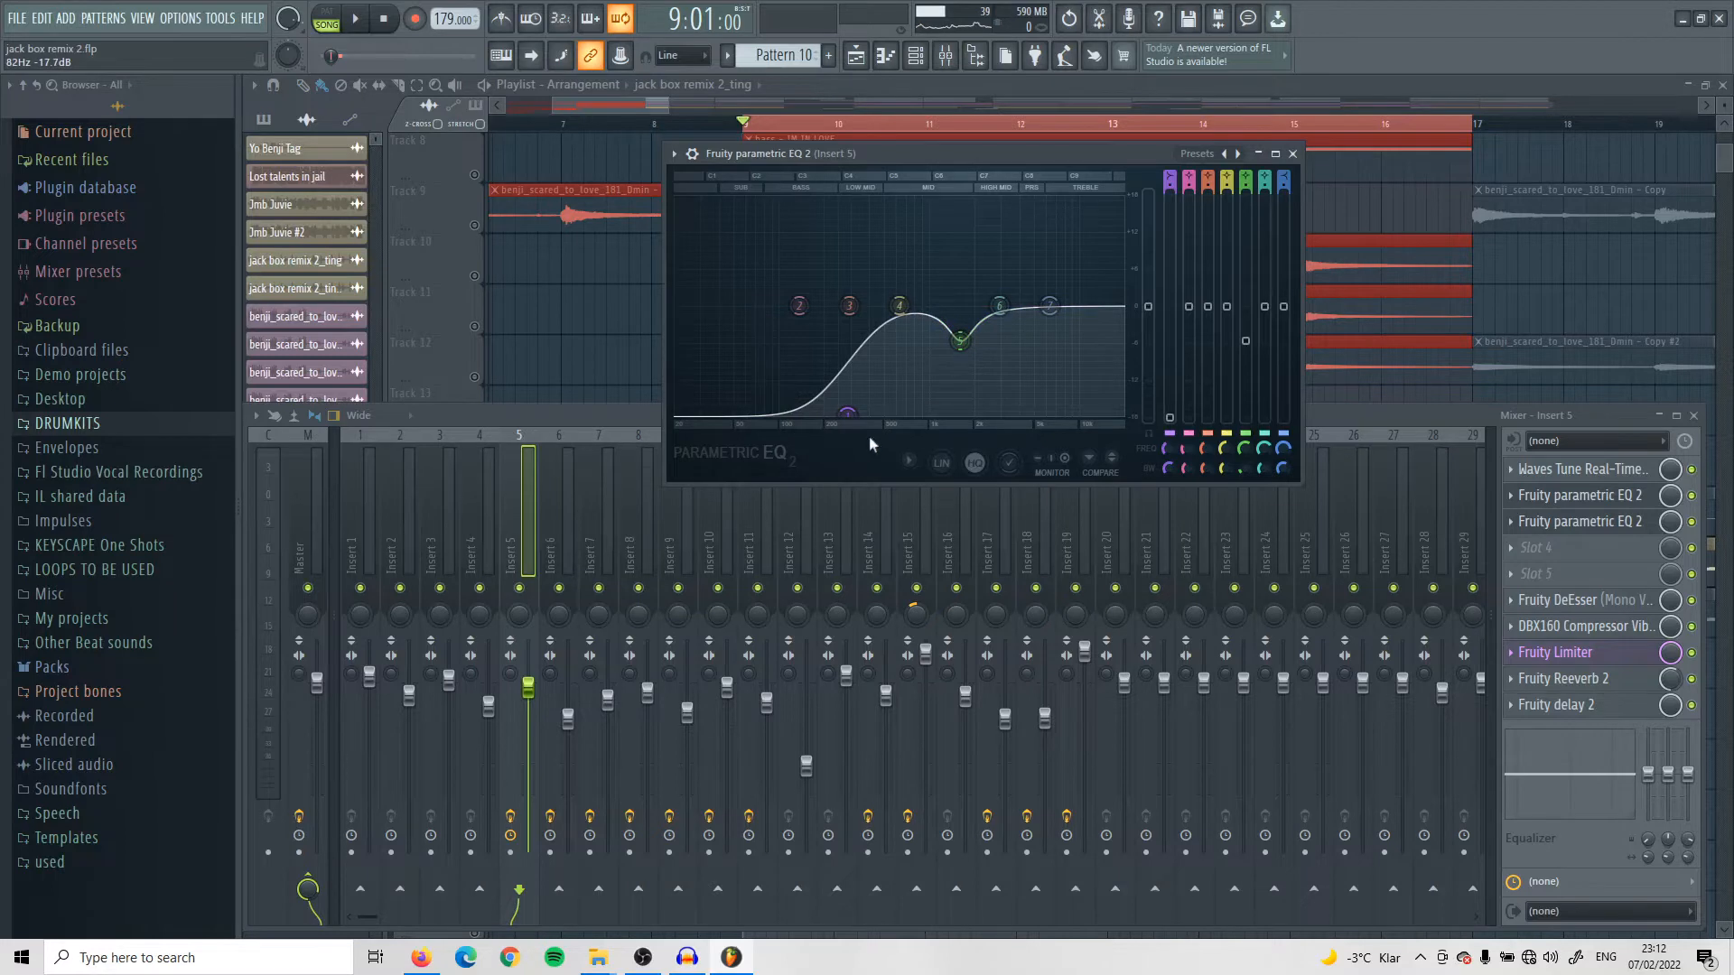
# Step: Review the second parametric EQ, DeEsser, DBX160 compressor, limiter, reverb and delay settings on mixer Insert 5, then return to the playlist
pyautogui.click(1576, 521)
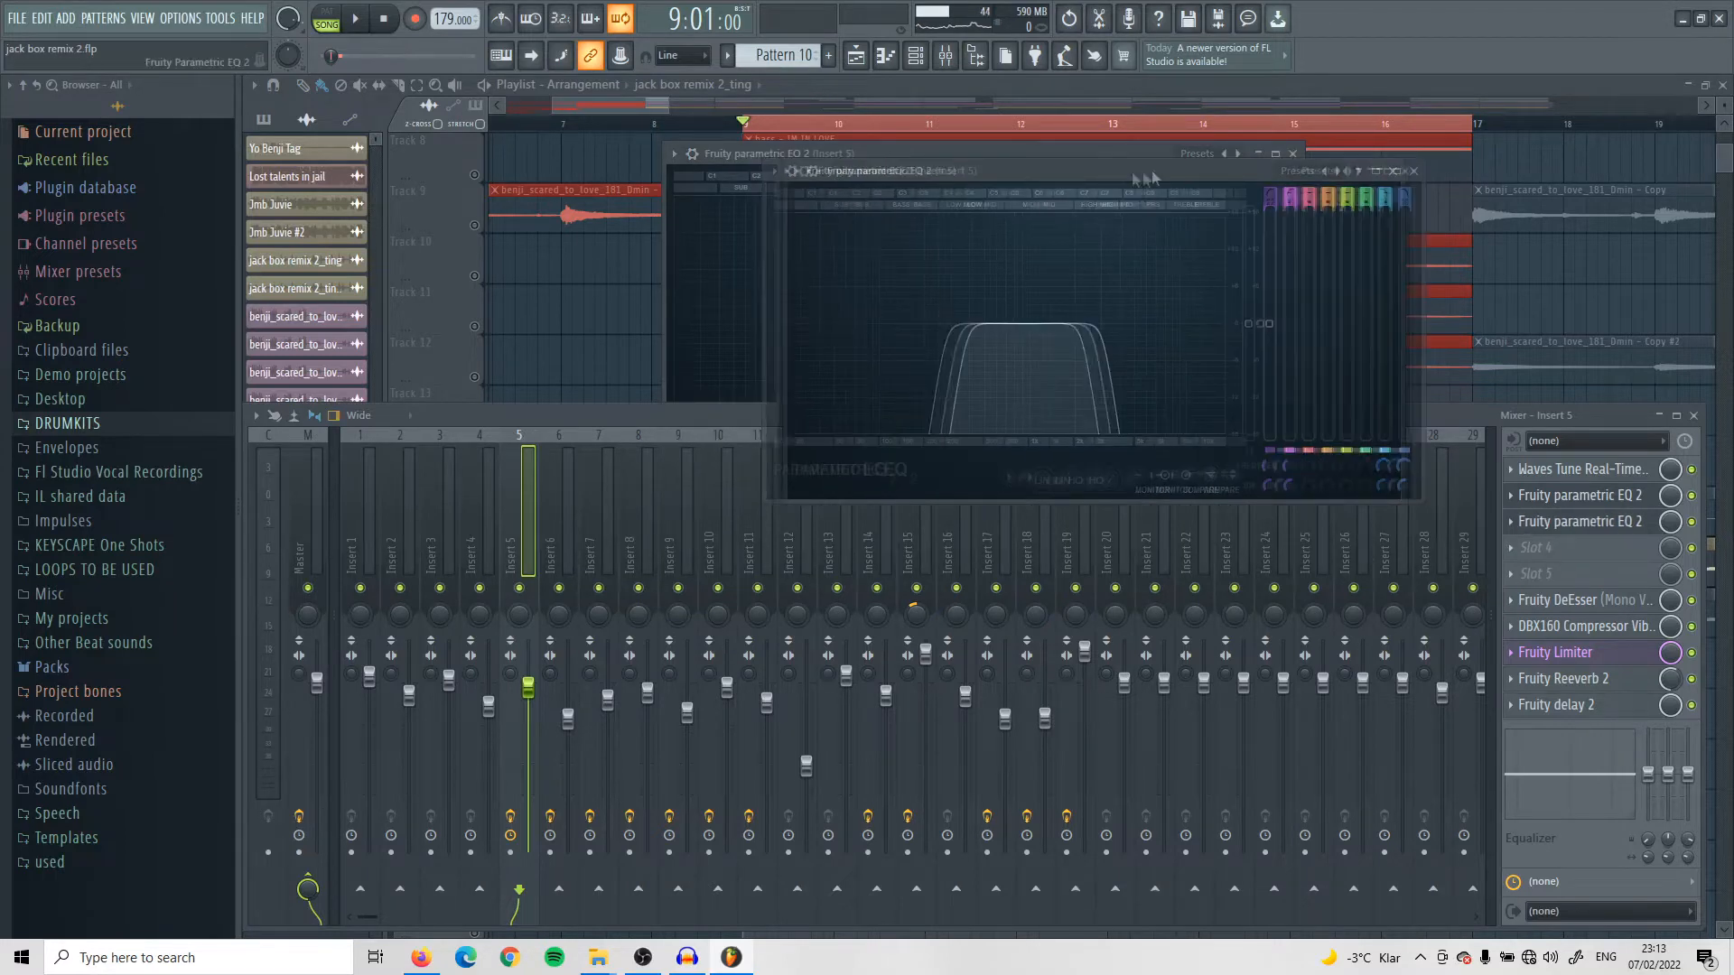
pyautogui.moveTo(1116, 175); pyautogui.dragTo(1158, 172)
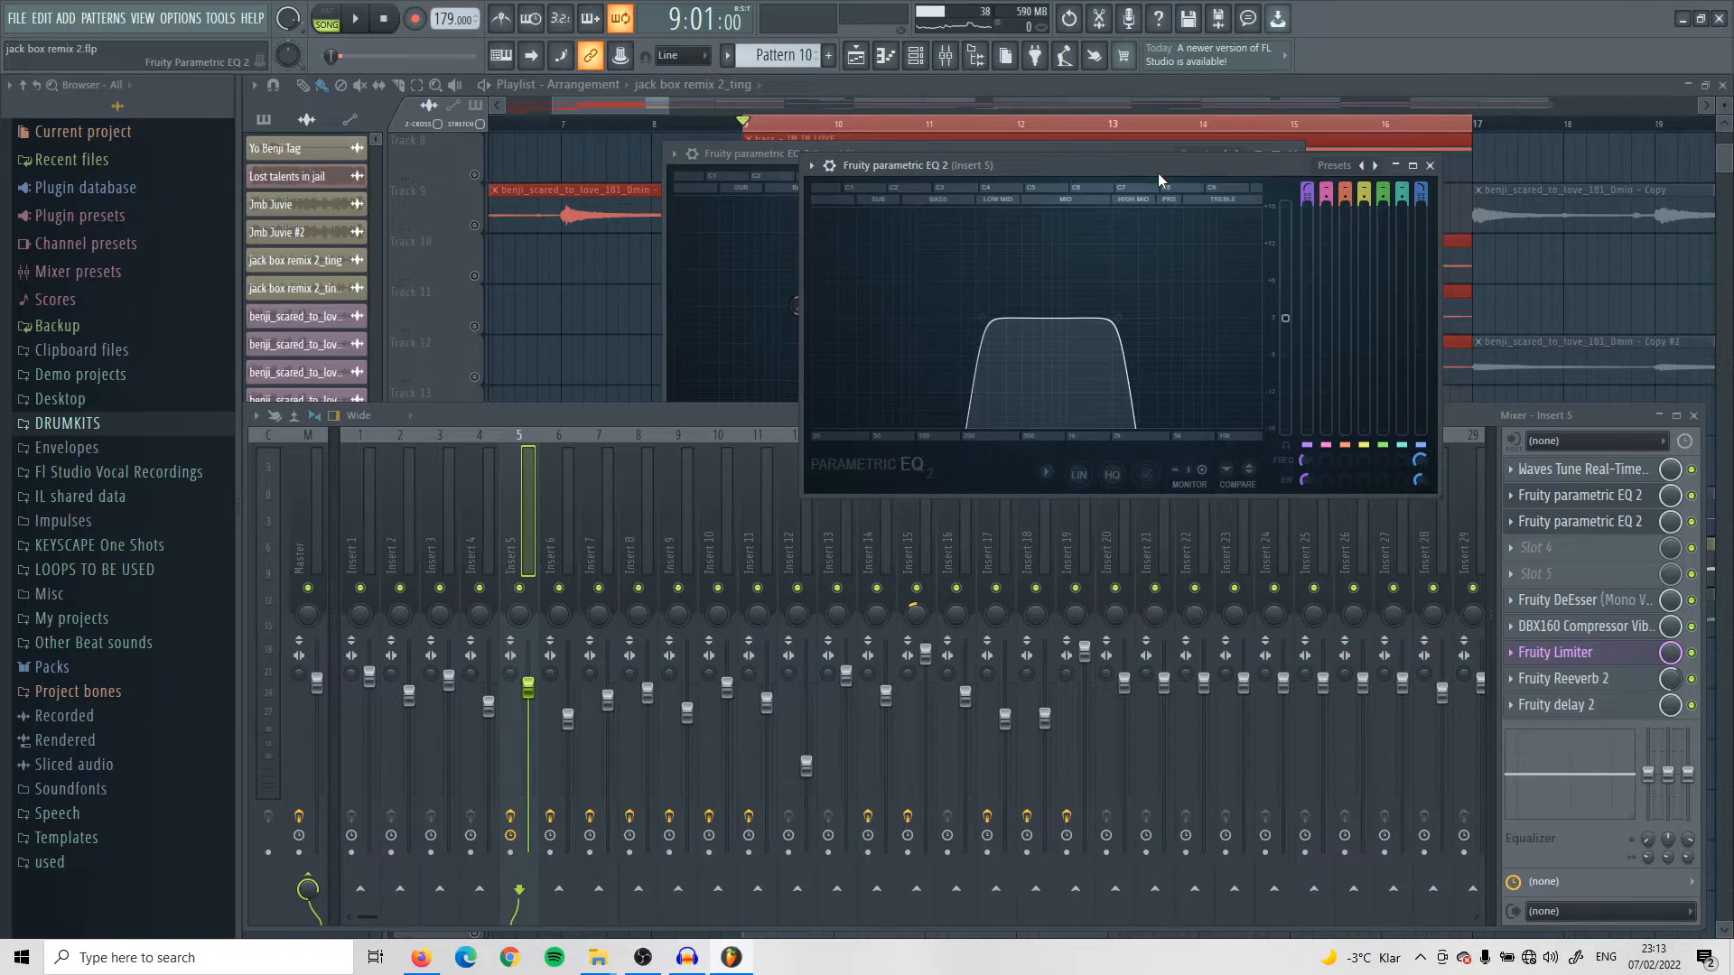
pyautogui.click(1594, 599)
pyautogui.moveTo(1091, 181); pyautogui.dragTo(1093, 145)
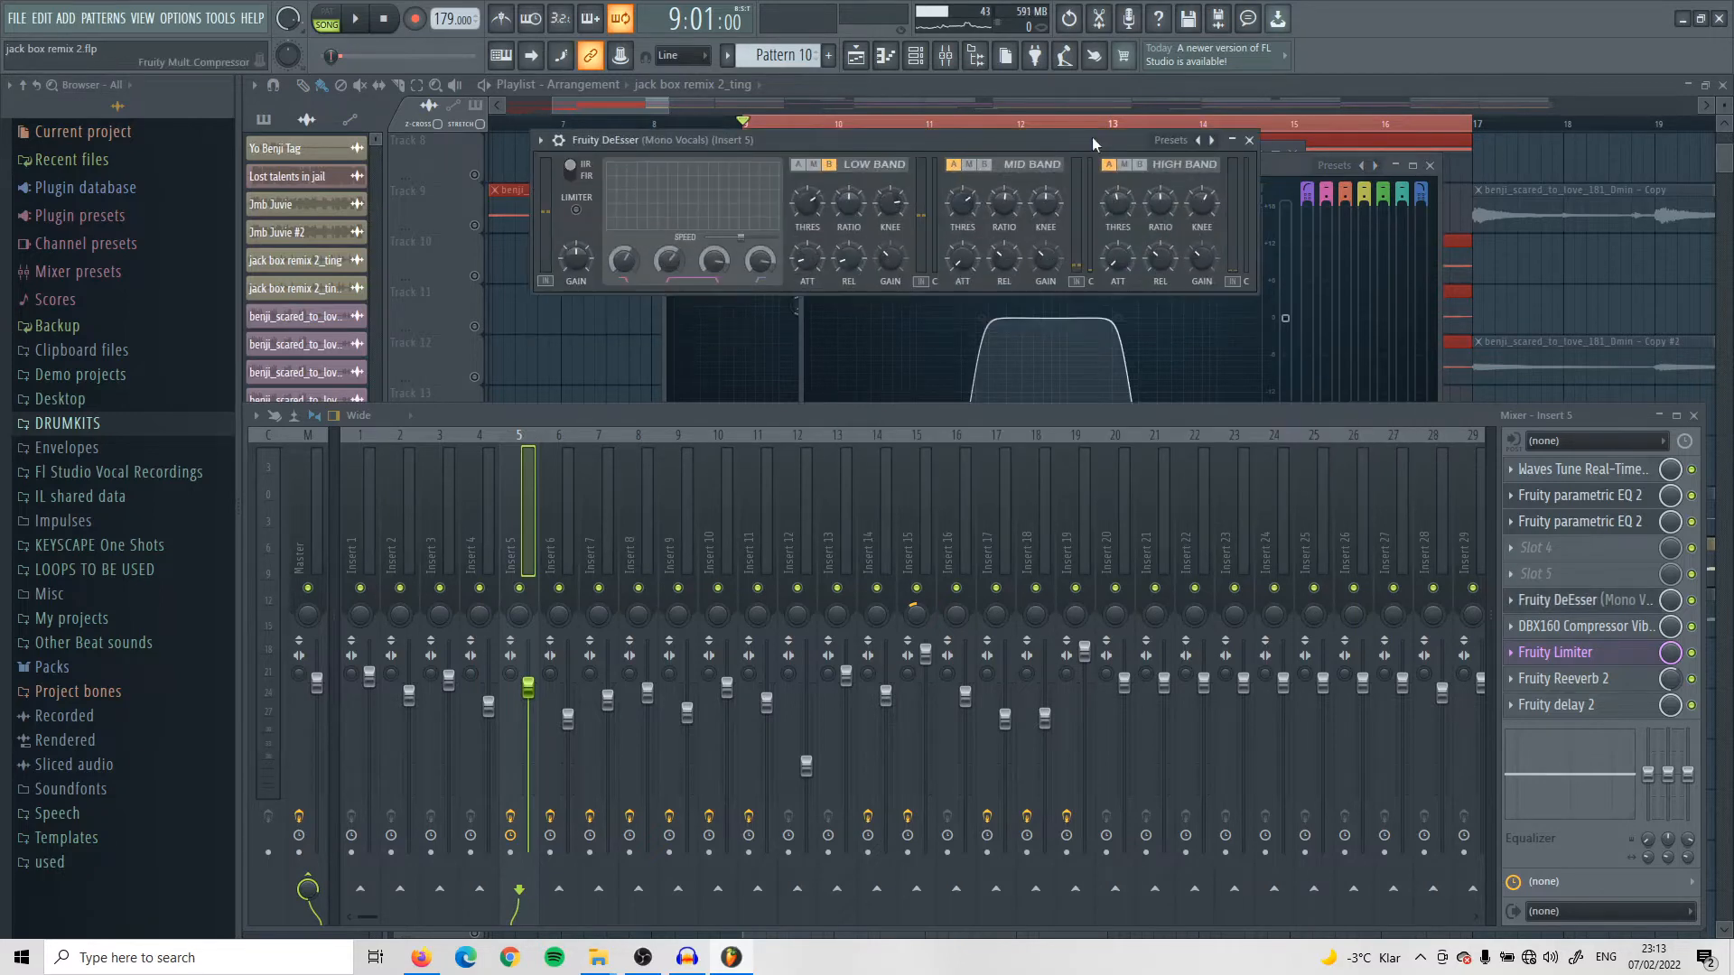
pyautogui.click(1587, 626)
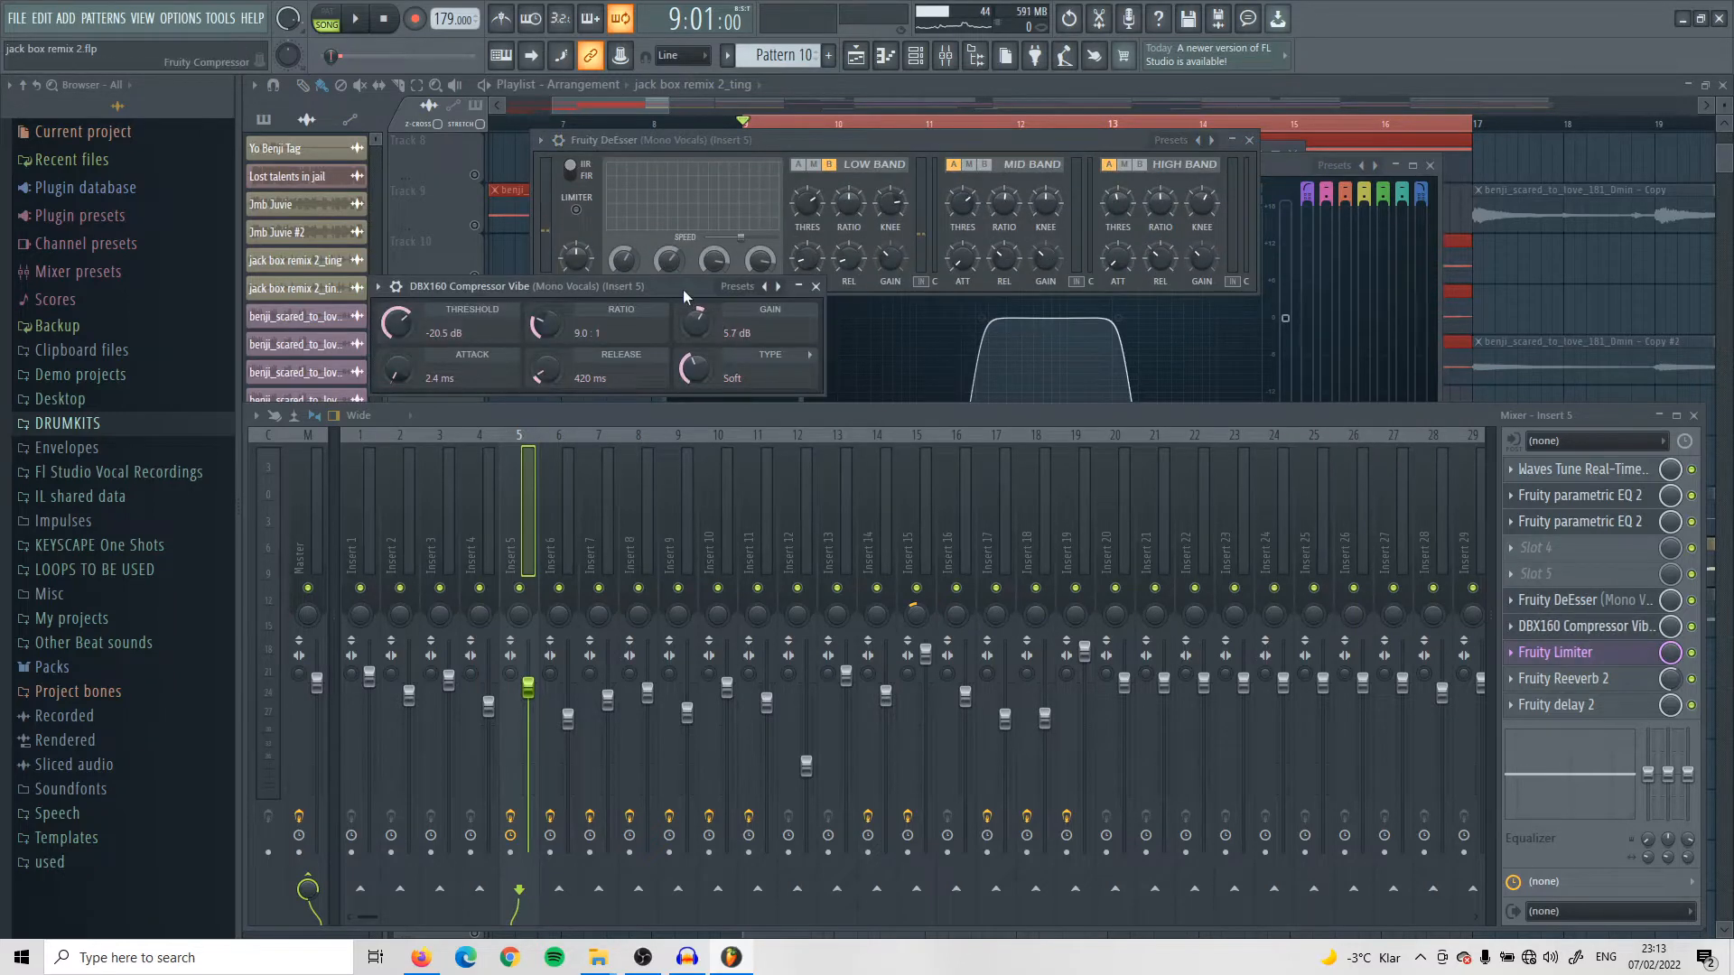
pyautogui.moveTo(684, 296); pyautogui.dragTo(697, 281)
pyautogui.click(1594, 654)
pyautogui.click(1593, 684)
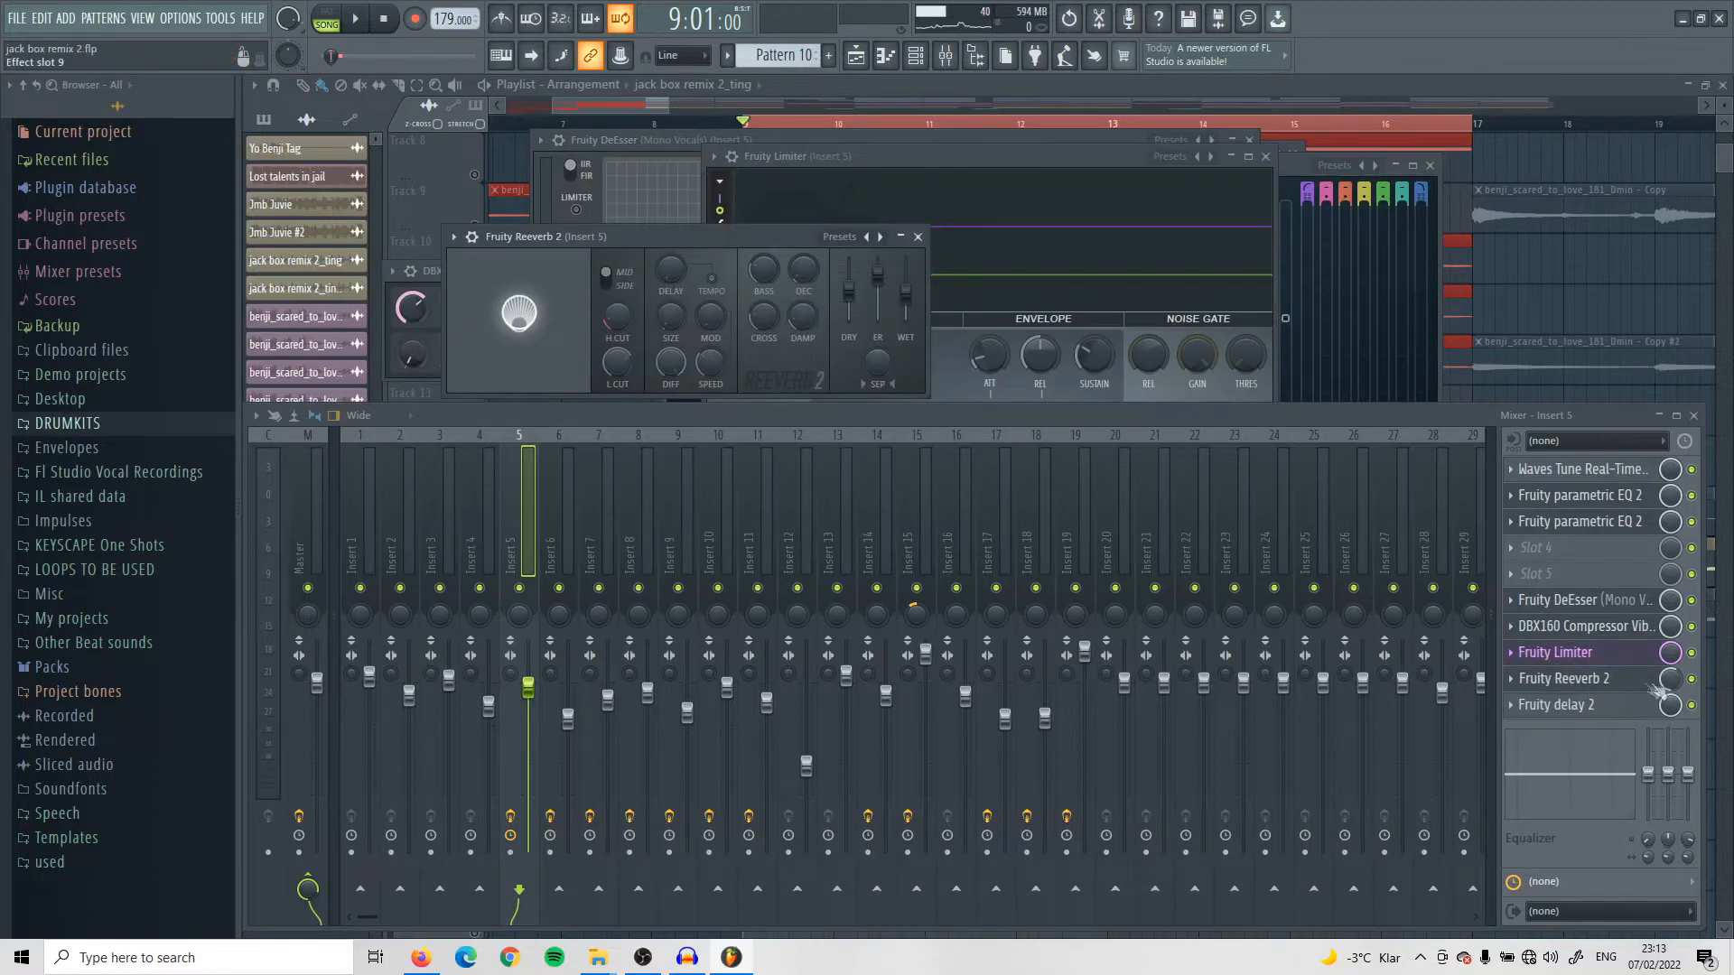
pyautogui.click(1599, 705)
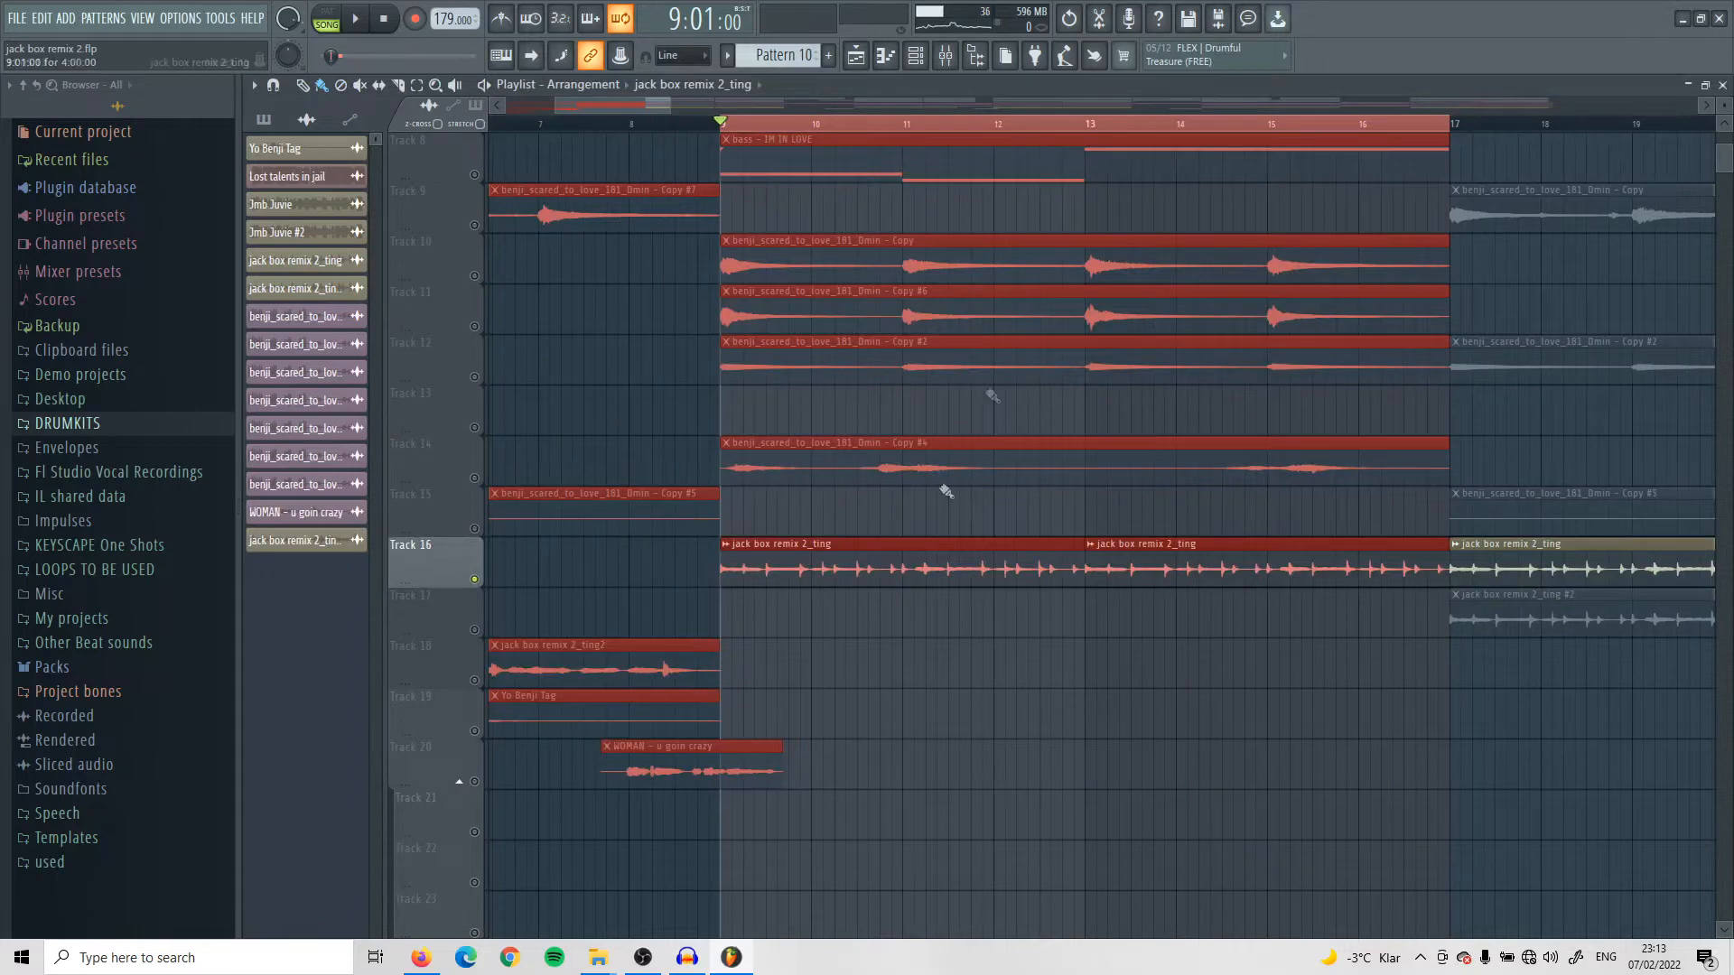
pyautogui.press('F9')
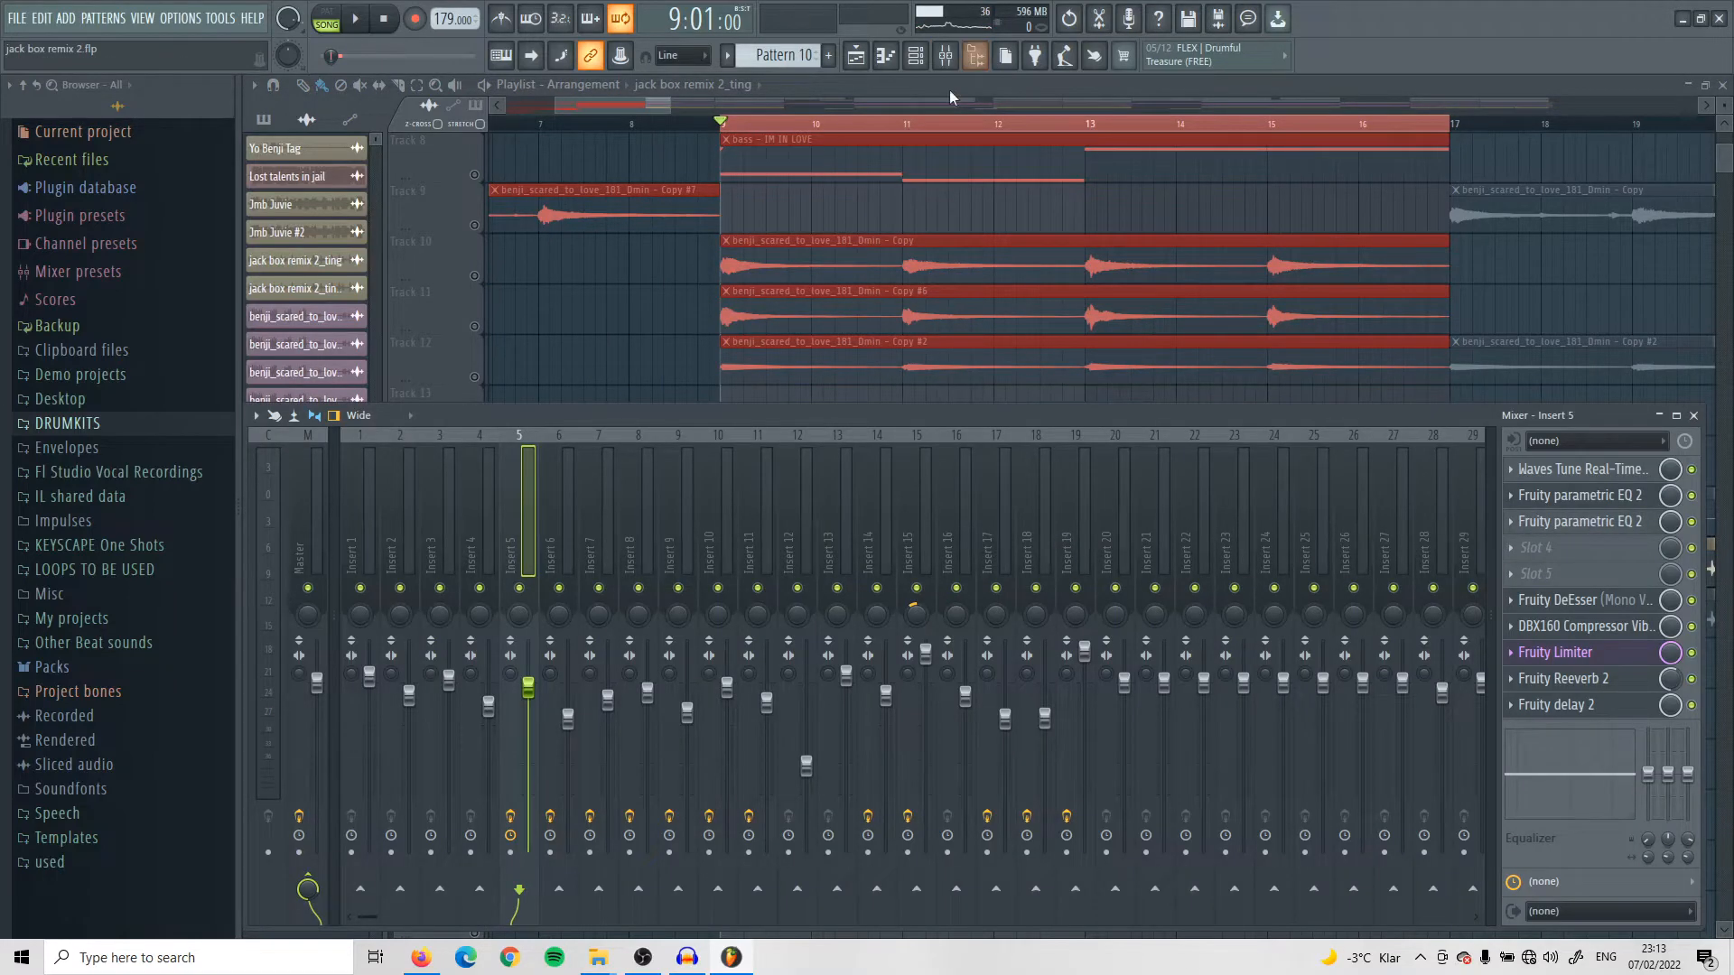
pyautogui.press('F9')
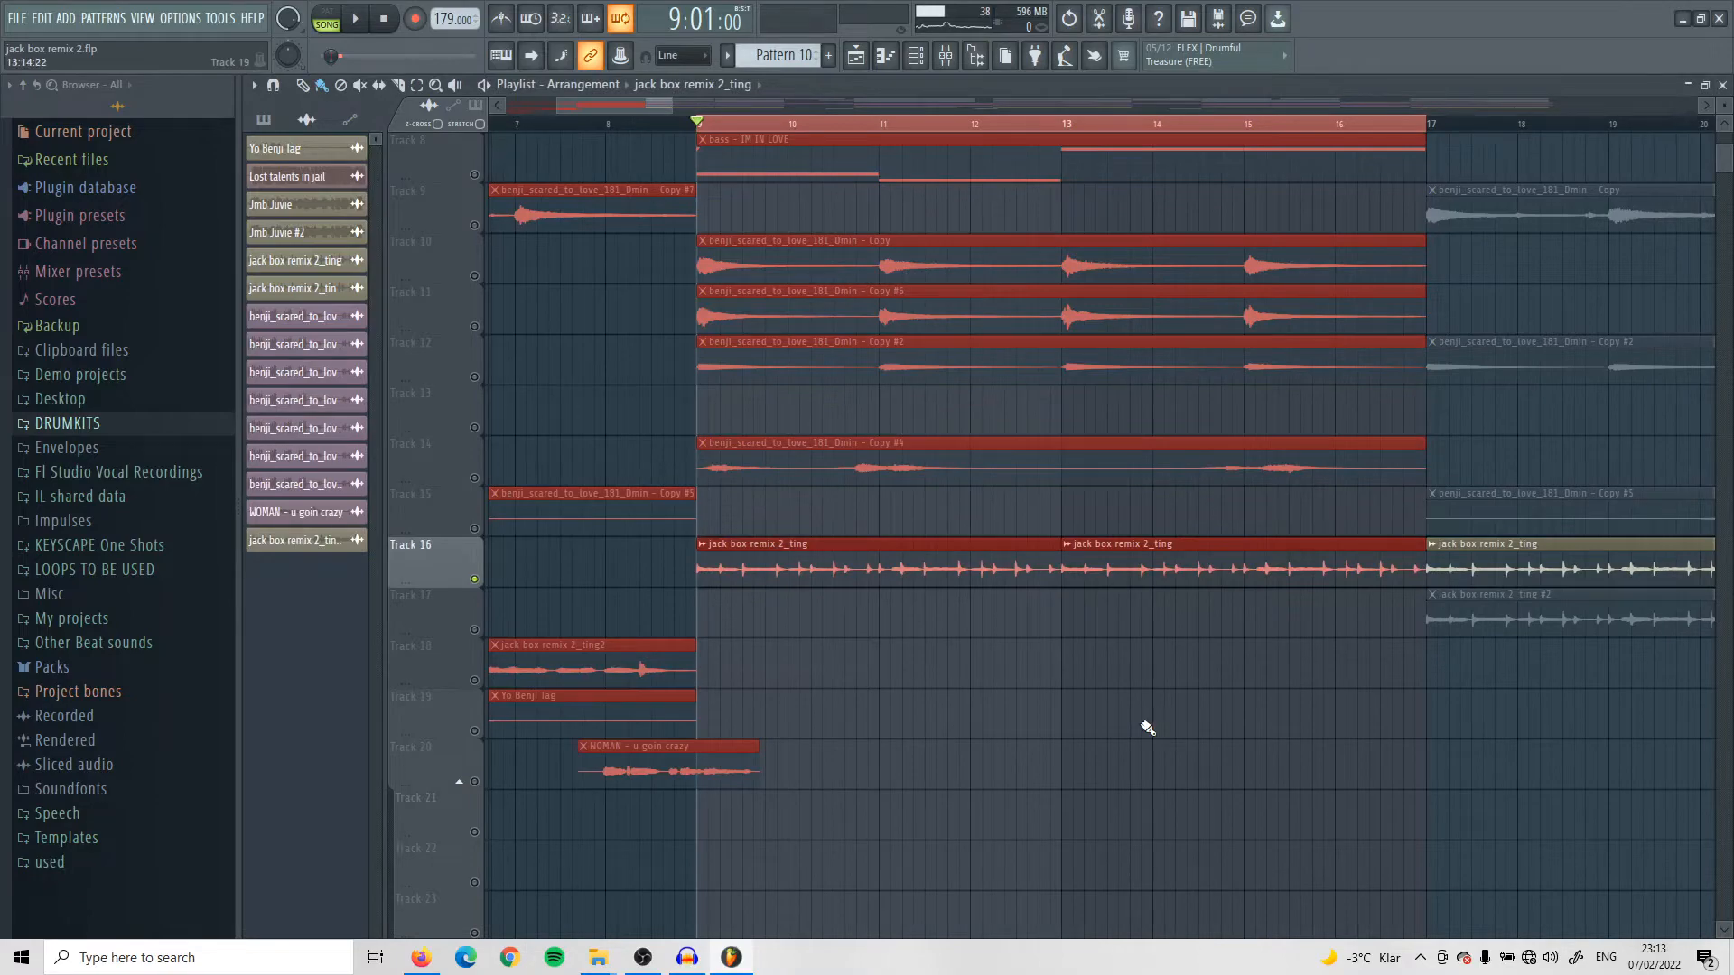
# Step: Play the processed jack box remix 2_ting vocals on Track 16 from bar 9
pyautogui.press('space')
pyautogui.scroll(-3, 806, 644)
pyautogui.scroll(2, 818, 656)
pyautogui.scroll(-2, 850, 664)
pyautogui.scroll(3, 899, 675)
pyautogui.scroll(-3, 903, 678)
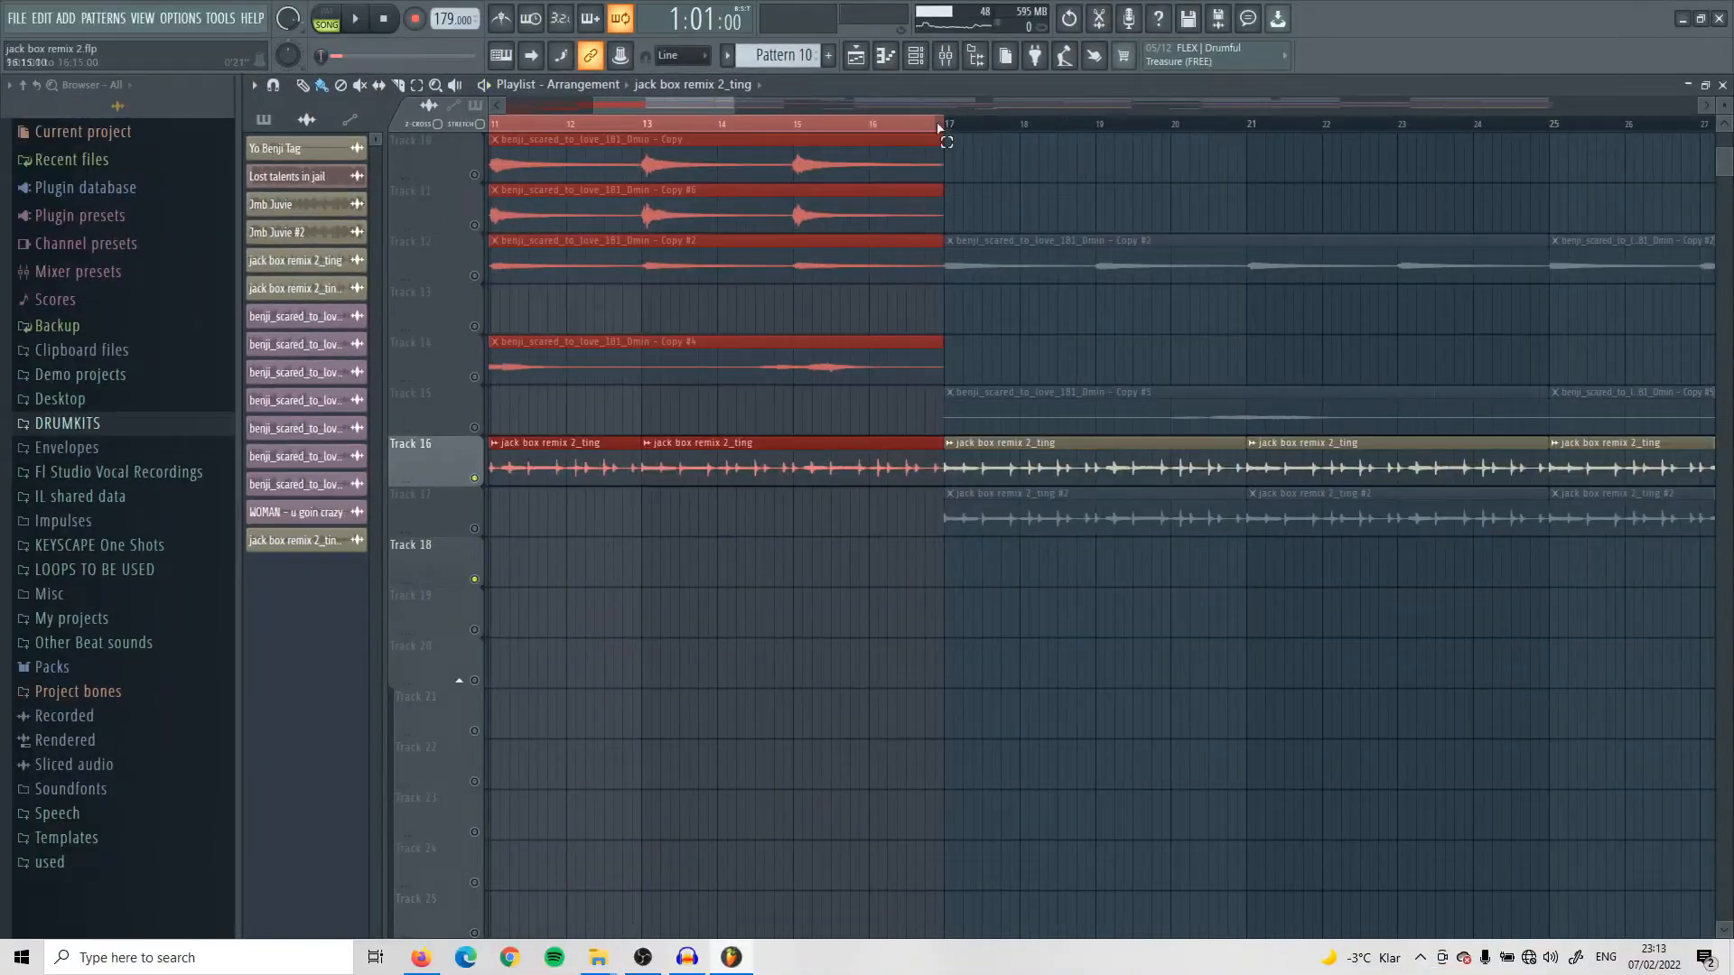
# Step: Extend the playlist time selection beyond bar 17 and place the playhead at bar 17
pyautogui.moveTo(939, 126); pyautogui.dragTo(1478, 126)
pyautogui.click(953, 131)
pyautogui.scroll(3, 1037, 458)
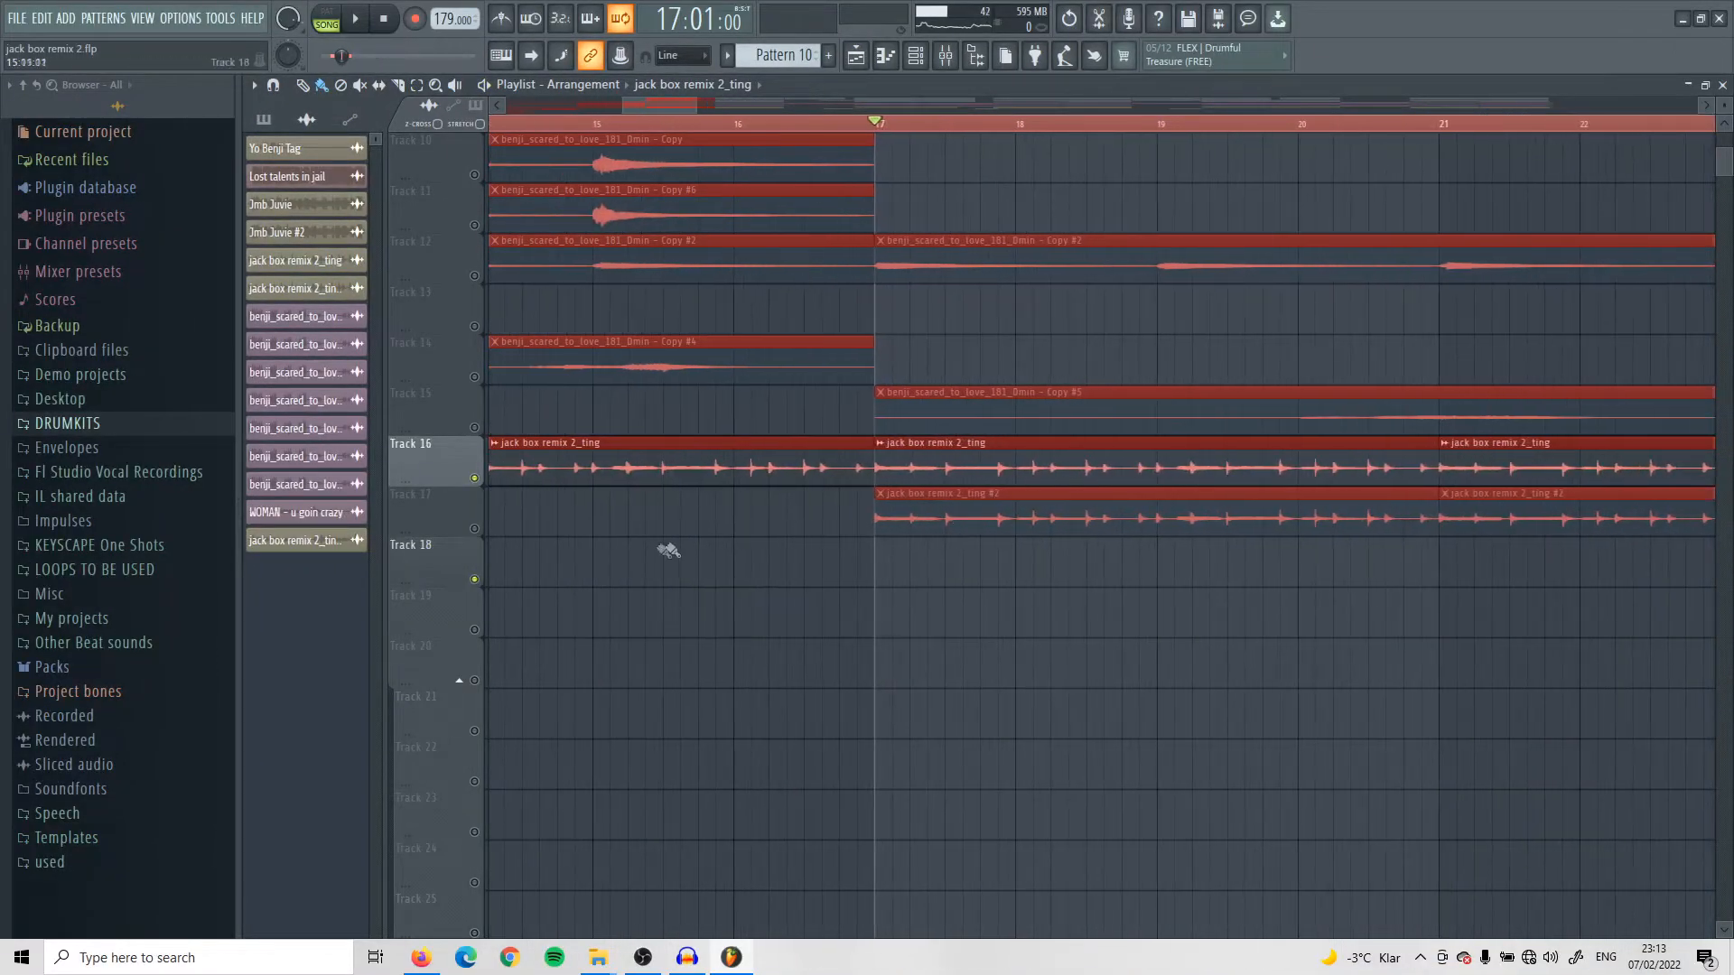
# Step: Unmute Track 17 and bring up the channel settings and Make unique option of its jack box remix 2_ting #2 clip
pyautogui.click(474, 529)
pyautogui.doubleClick(988, 509)
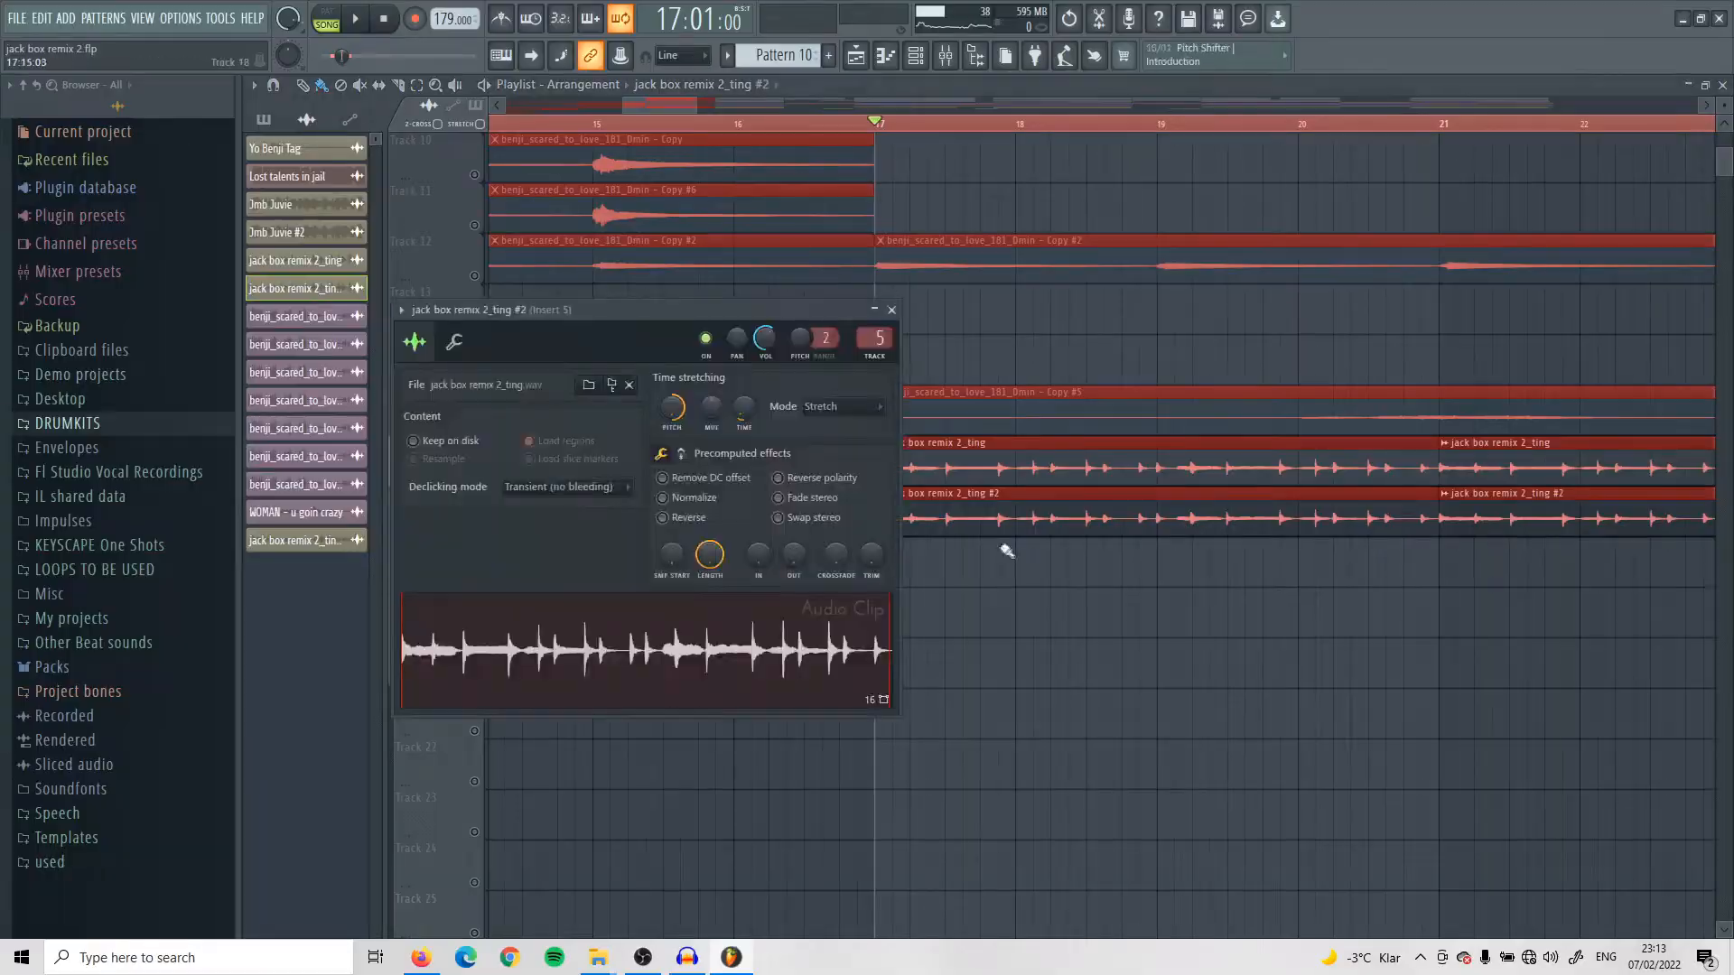
pyautogui.rightClick(881, 501)
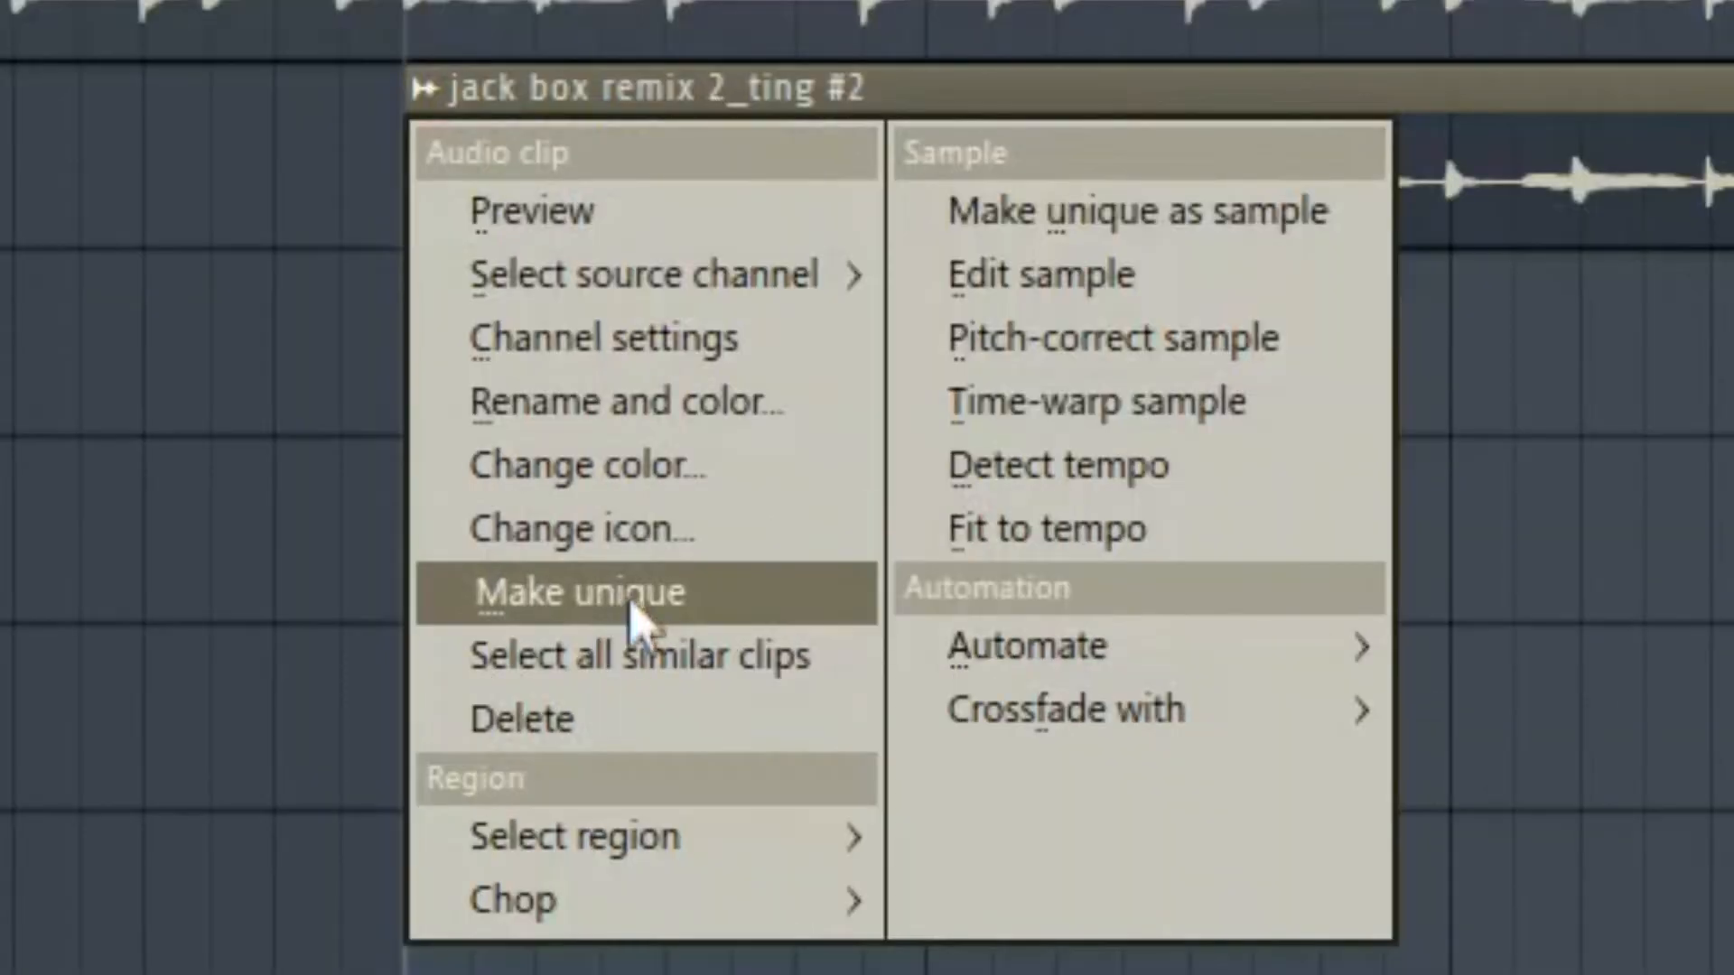
pyautogui.click(632, 600)
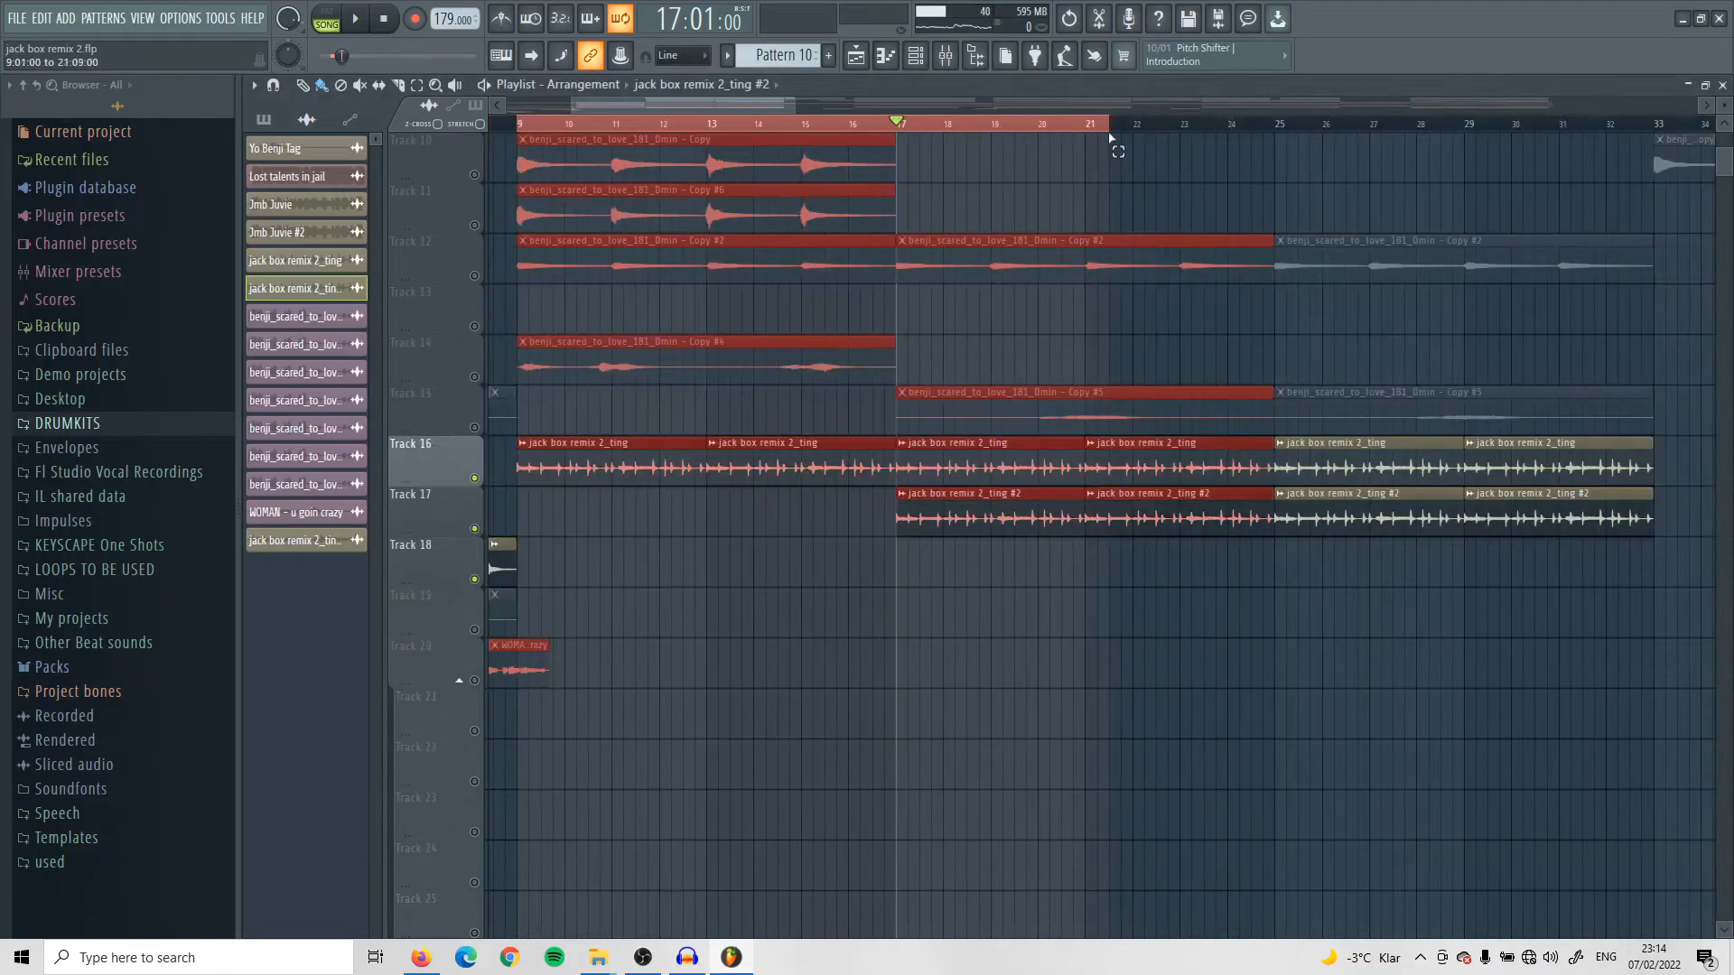
# Step: Set the playlist time selection to bars 9 to 21 and play the layered vocals from bar 17
pyautogui.moveTo(1115, 147); pyautogui.dragTo(1094, 161)
pyautogui.scroll(3, 1029, 605)
pyautogui.press('space')
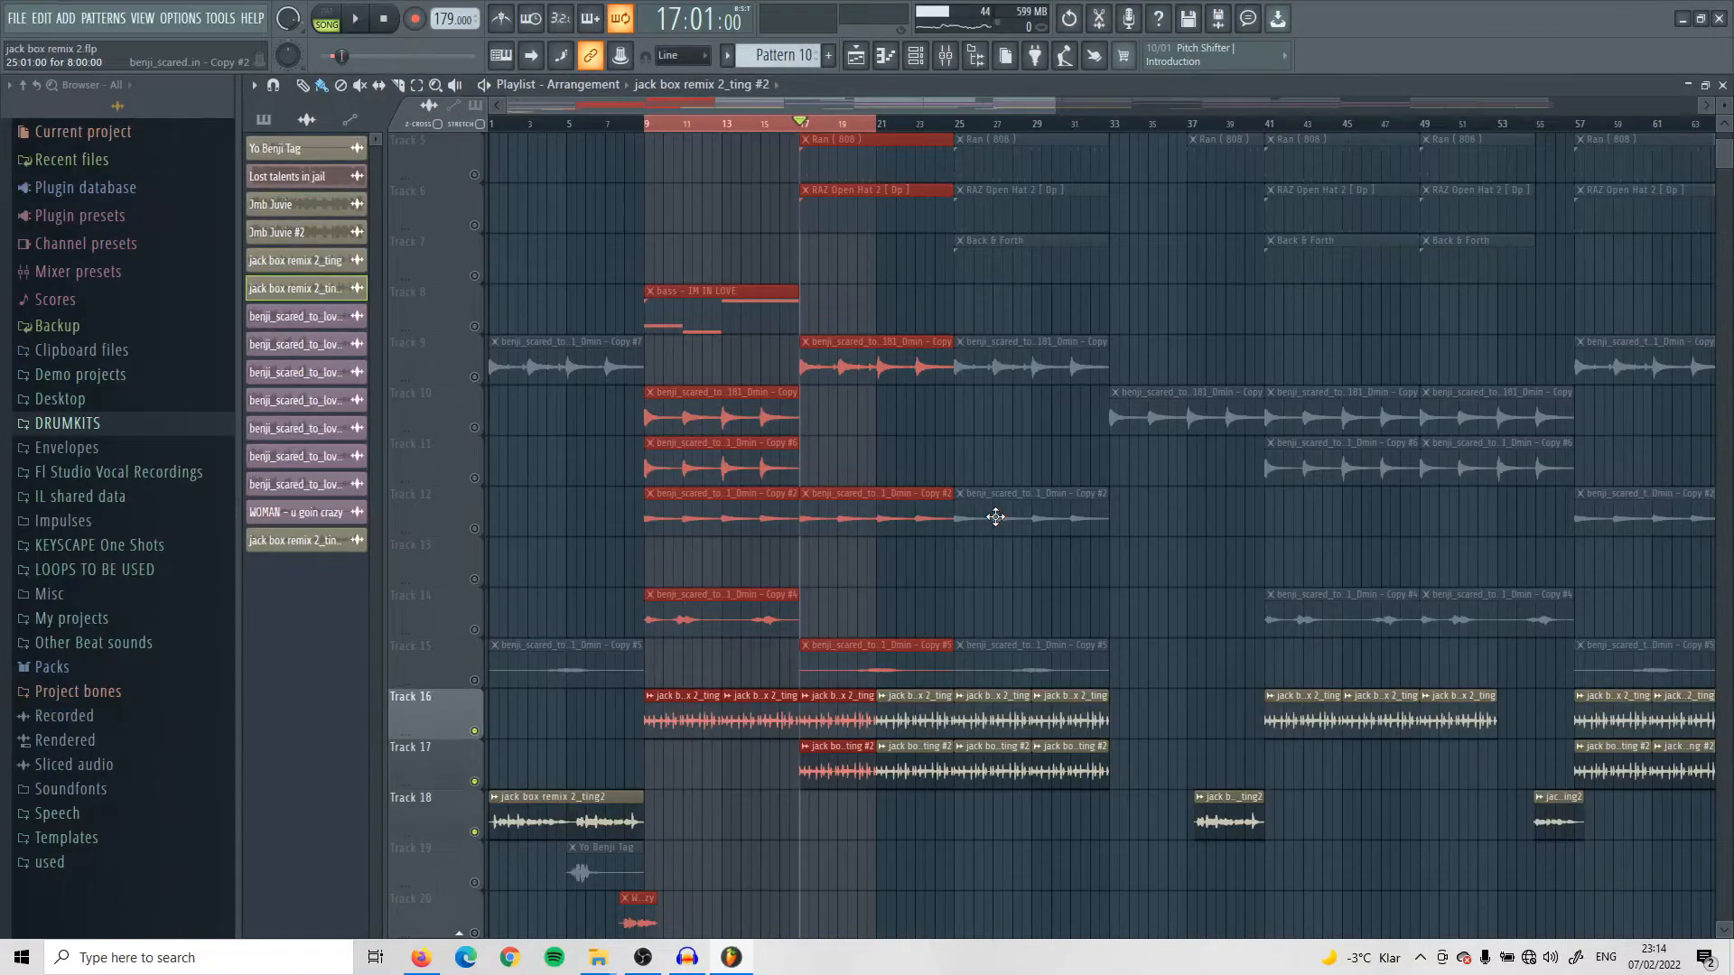
# Step: Clear the playlist time selection and return the playhead to bar 1
pyautogui.scroll(3, 996, 516)
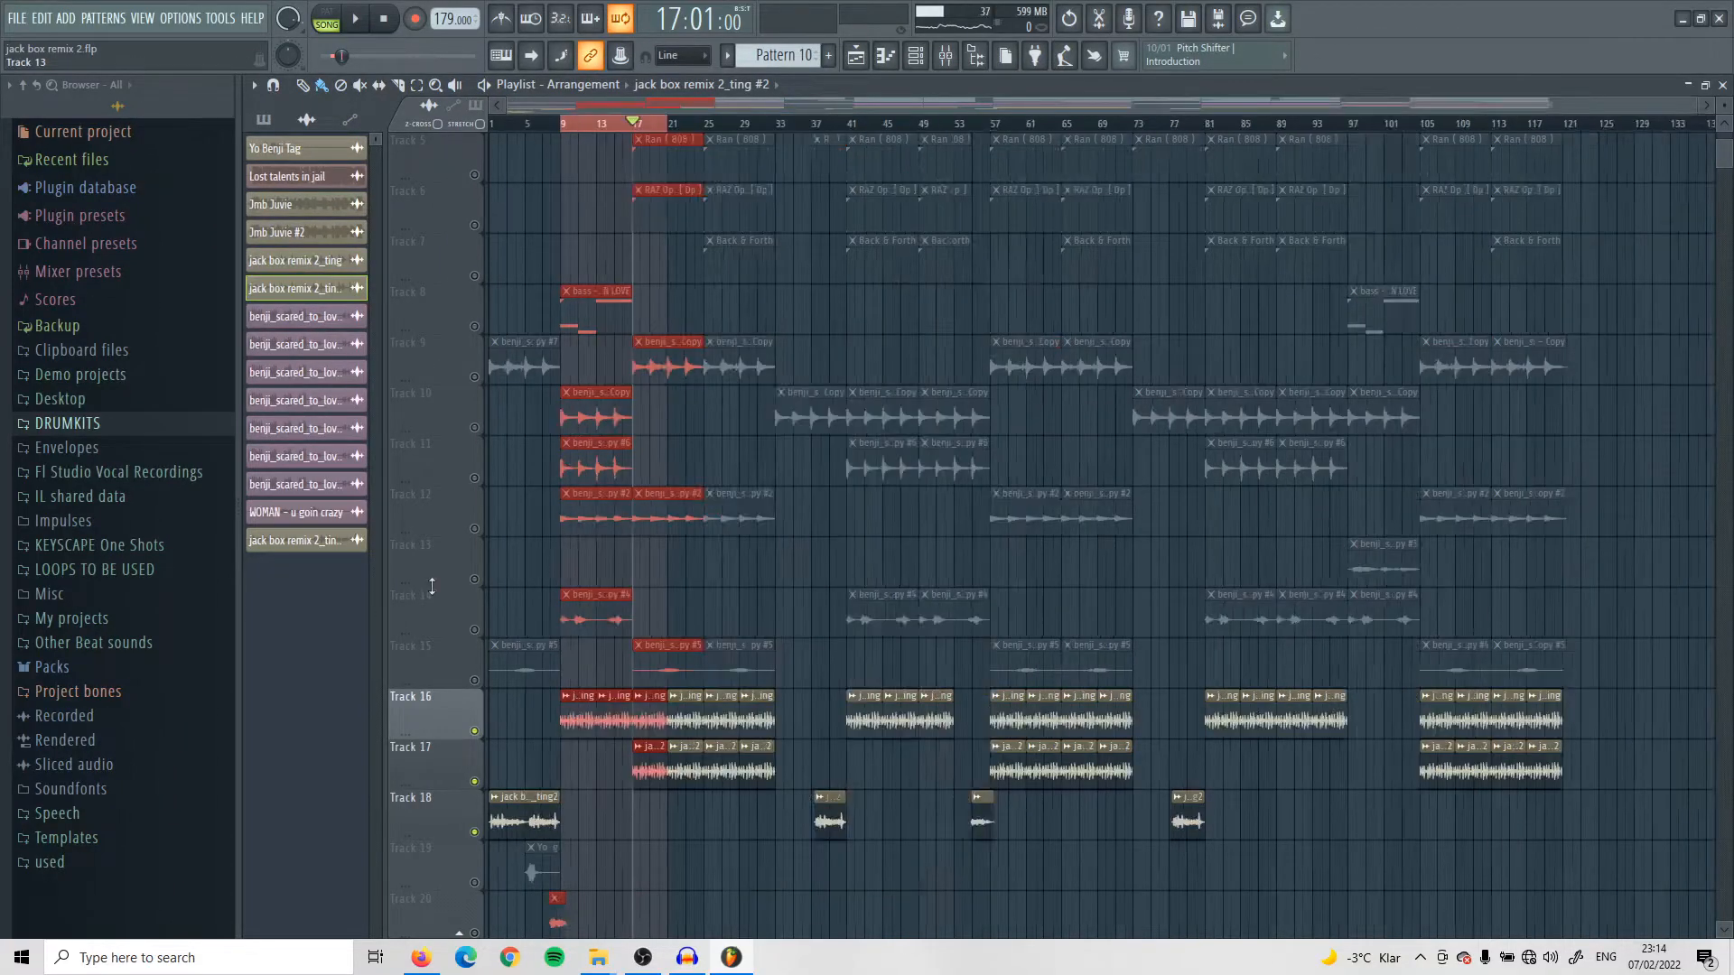
pyautogui.moveTo(1189, 124); pyautogui.dragTo(490, 124)
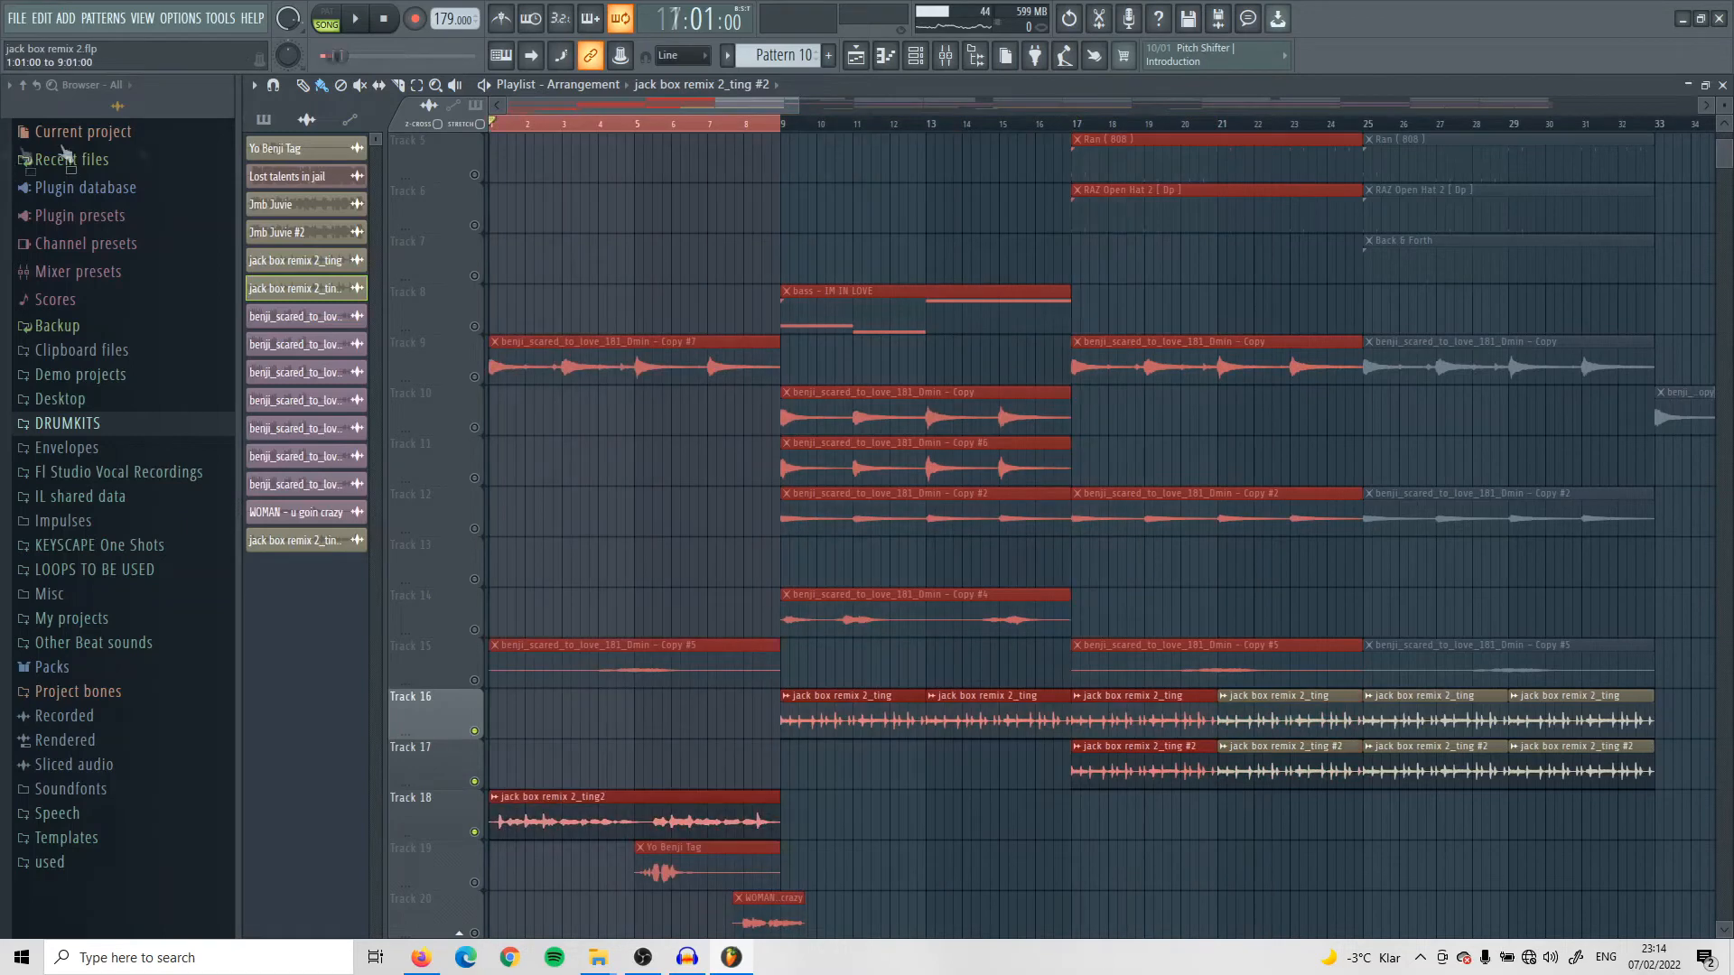
pyautogui.moveTo(783, 126); pyautogui.dragTo(20, 115)
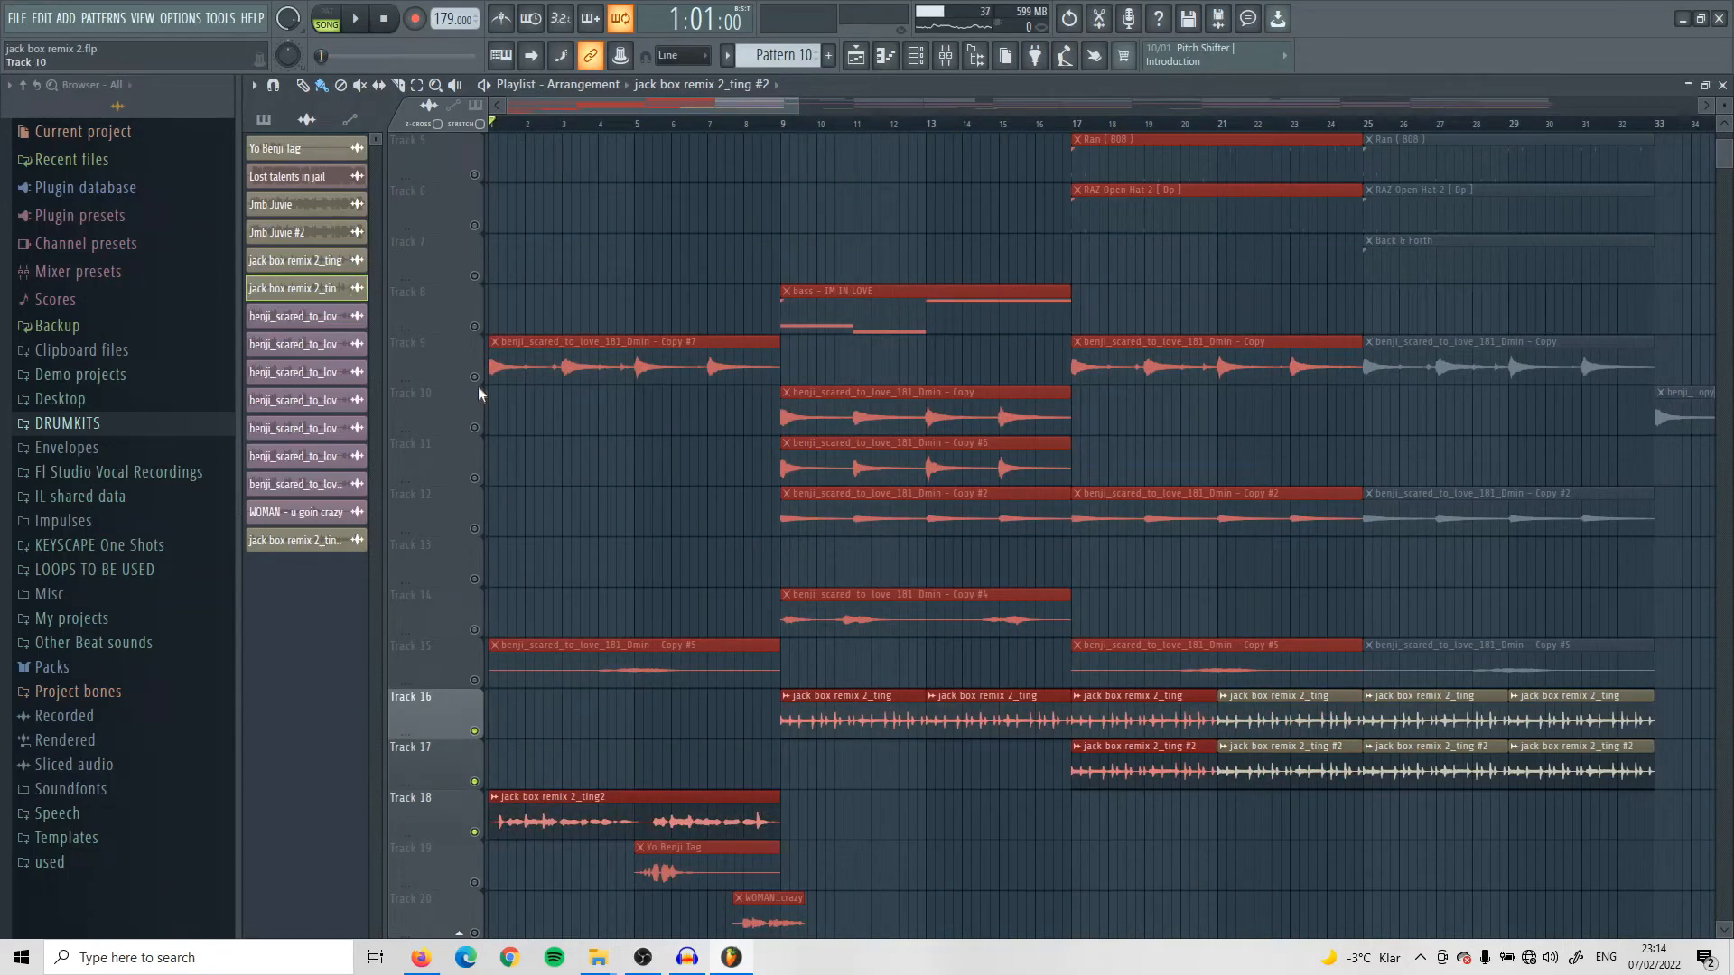
# Step: Check the channel settings of the benji_scared_to_love_181_Dmin - Copy #7 clip on Track 9
pyautogui.doubleClick(570, 357)
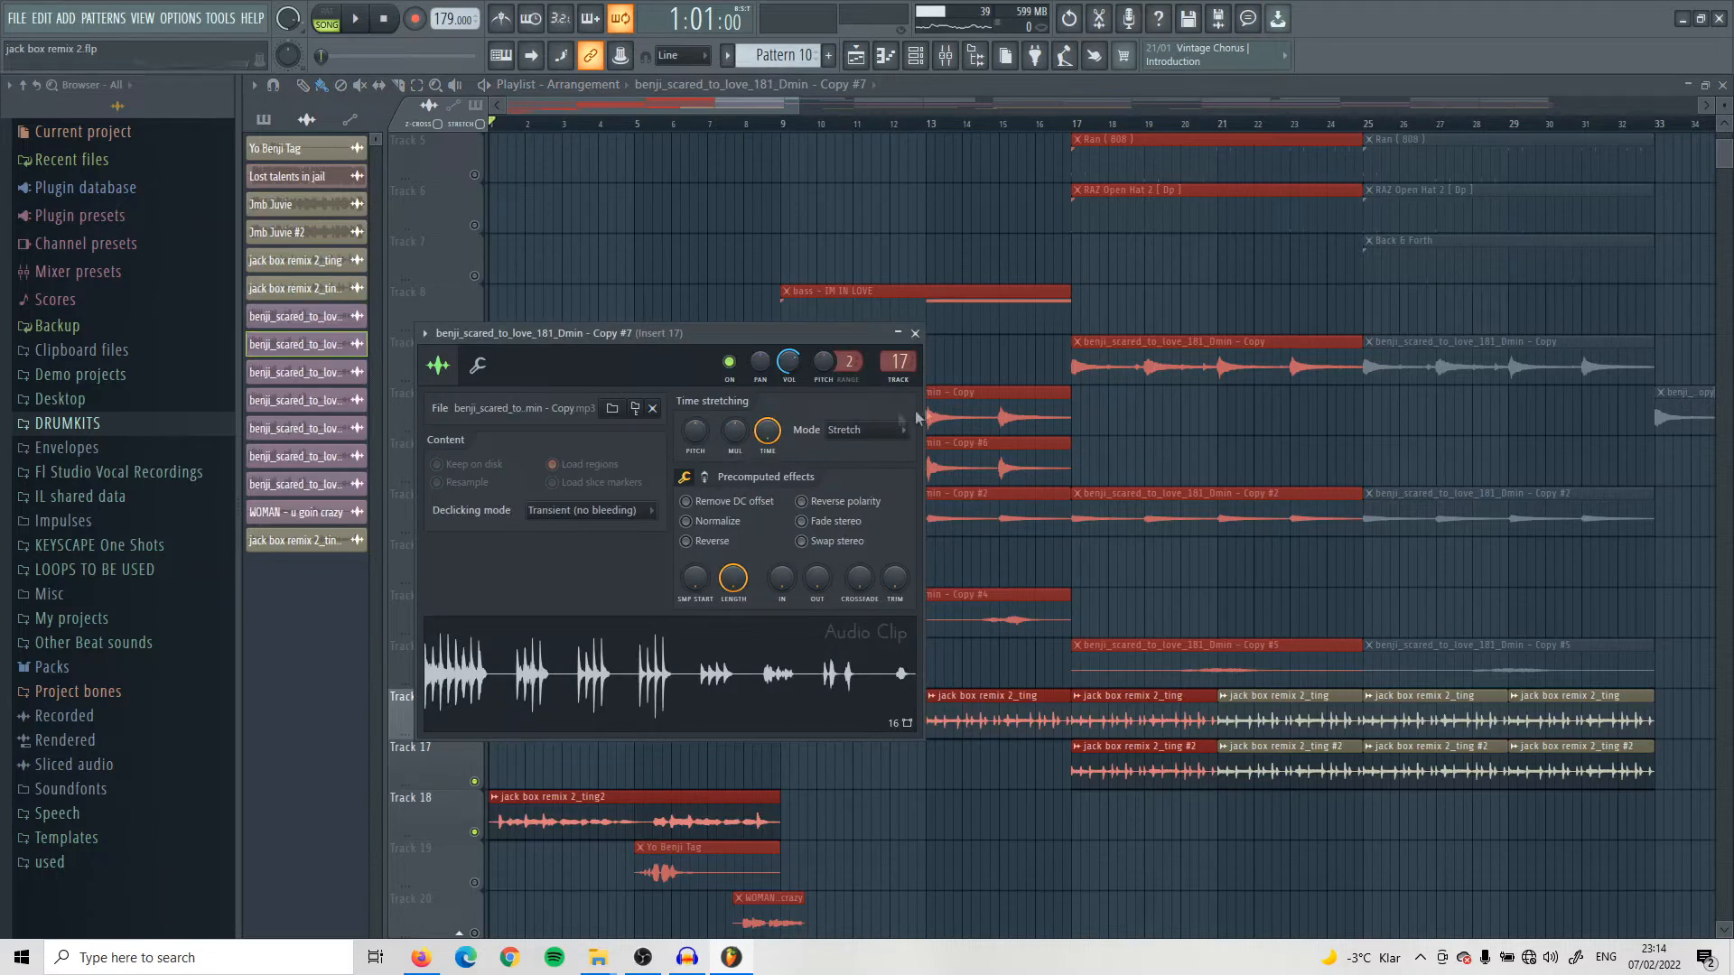
pyautogui.click(915, 333)
pyautogui.scroll(2, 672, 415)
pyautogui.scroll(-3, 589, 505)
pyautogui.scroll(-2, 589, 506)
pyautogui.scroll(3, 549, 136)
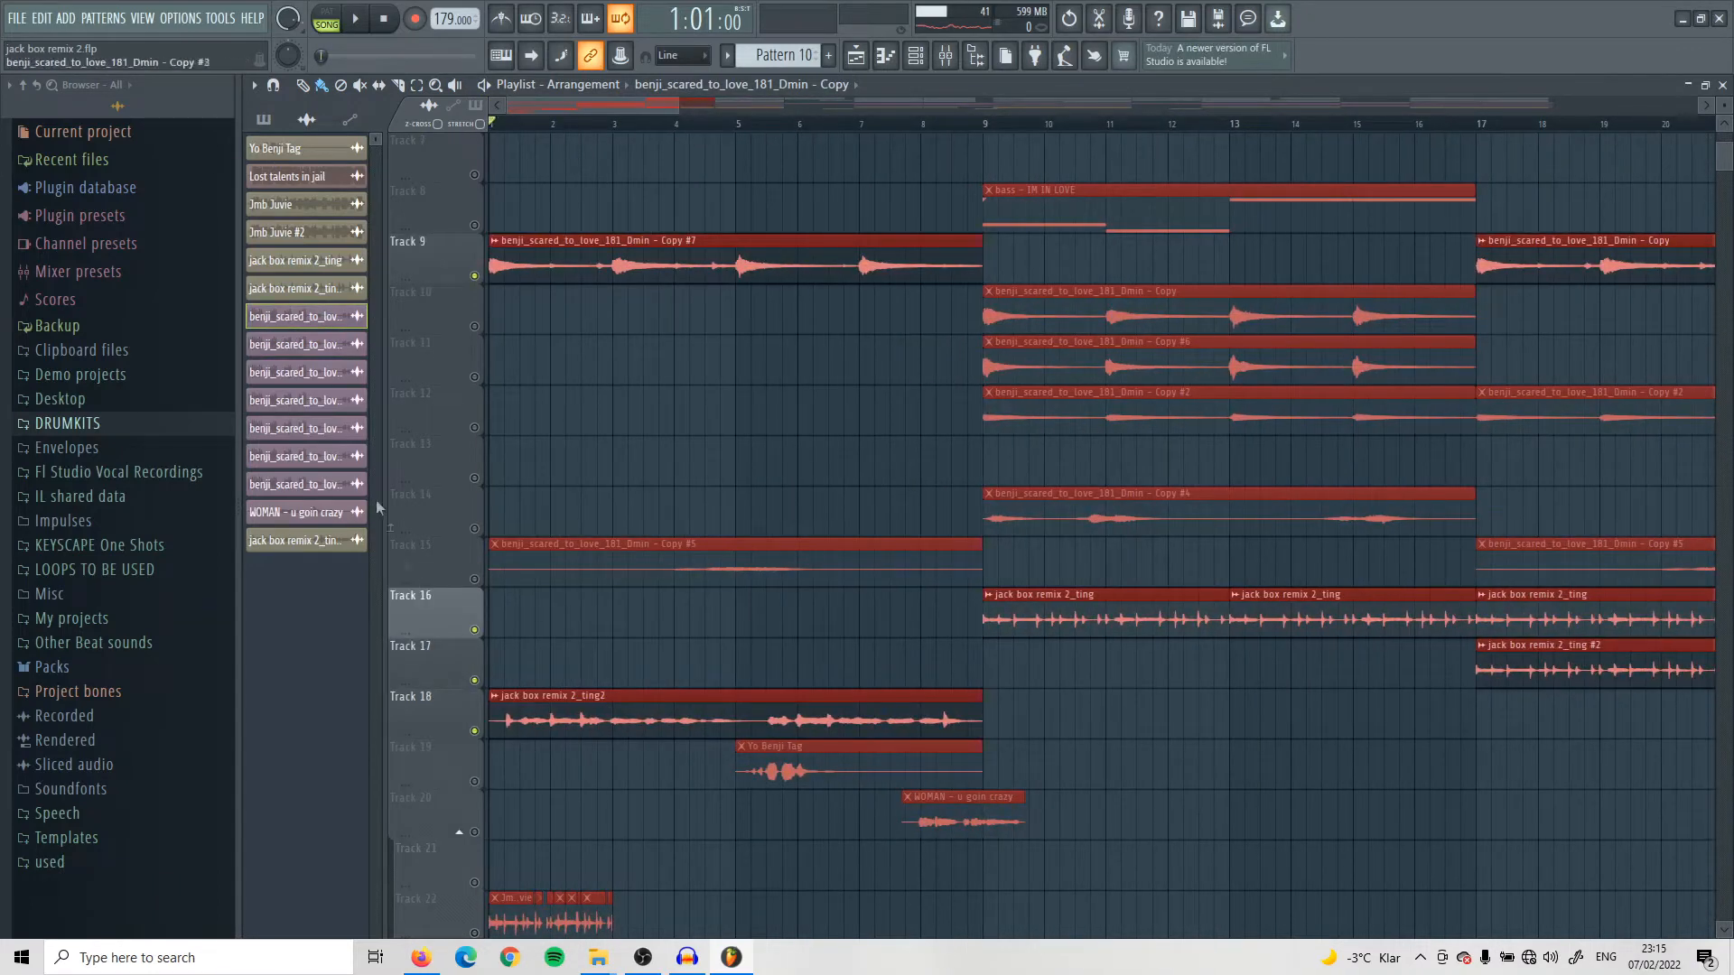
# Step: Inspect the Copy #5 melody clip on Track 15 and open Fruity parametric EQ 2 on mixer Insert 6
pyautogui.doubleClick(740, 564)
pyautogui.press('Escape')
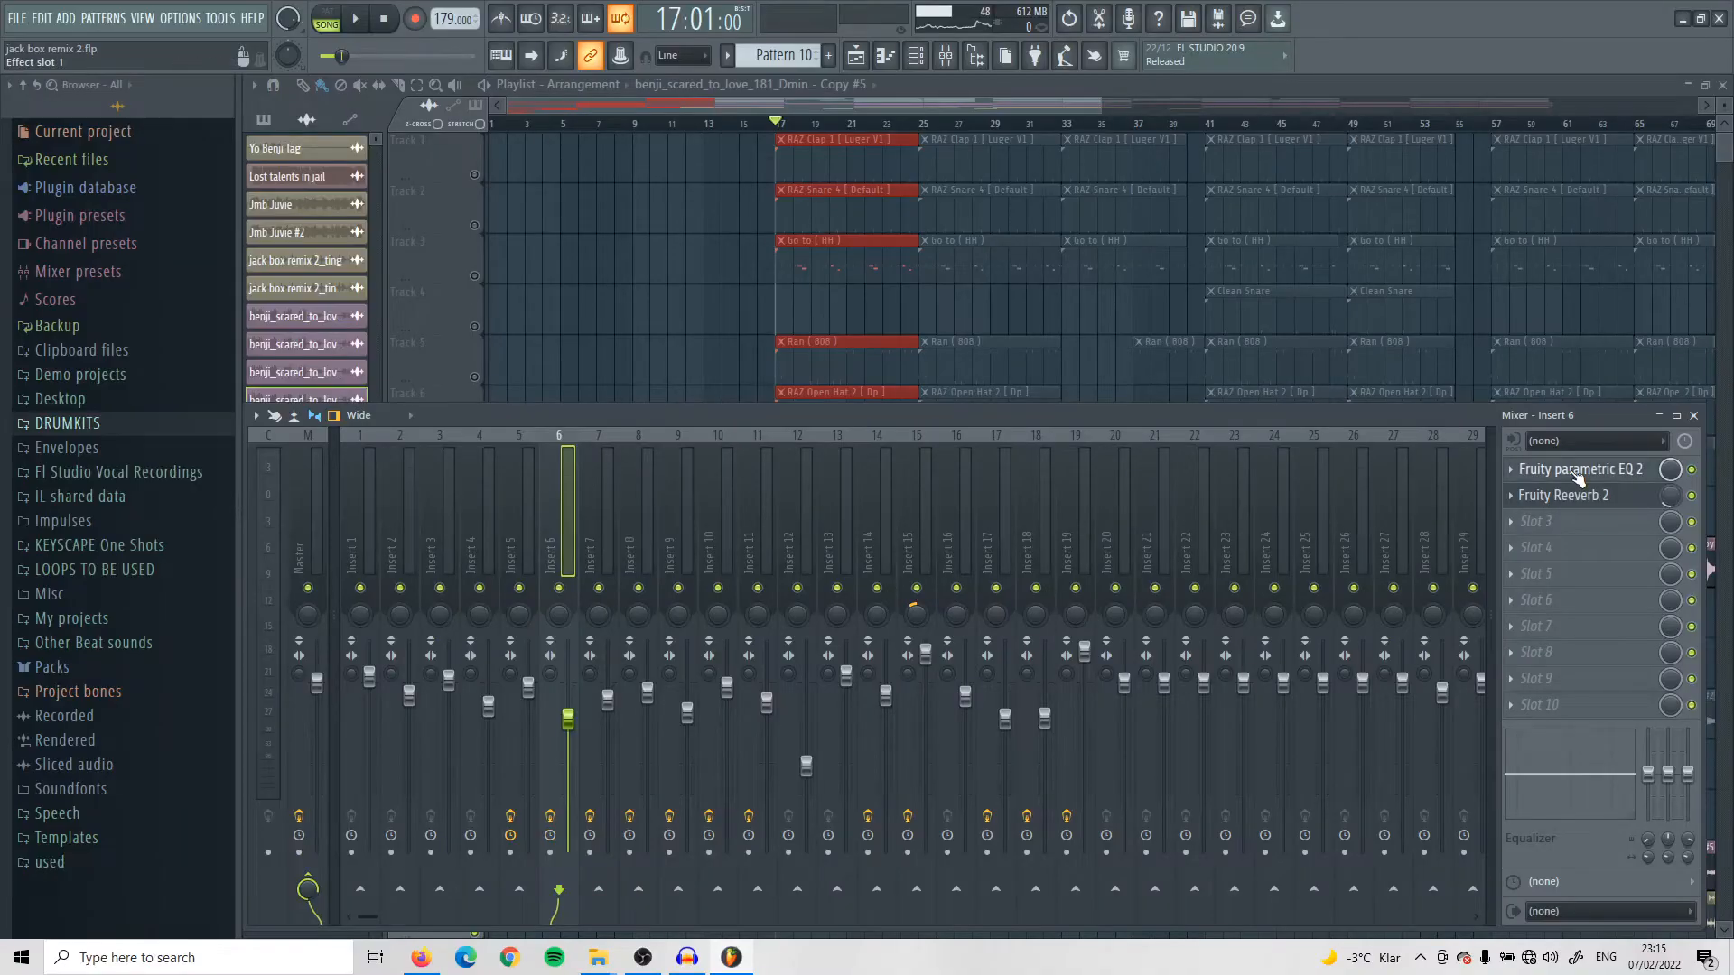
pyautogui.click(1580, 470)
pyautogui.moveTo(765, 312); pyautogui.dragTo(834, 286)
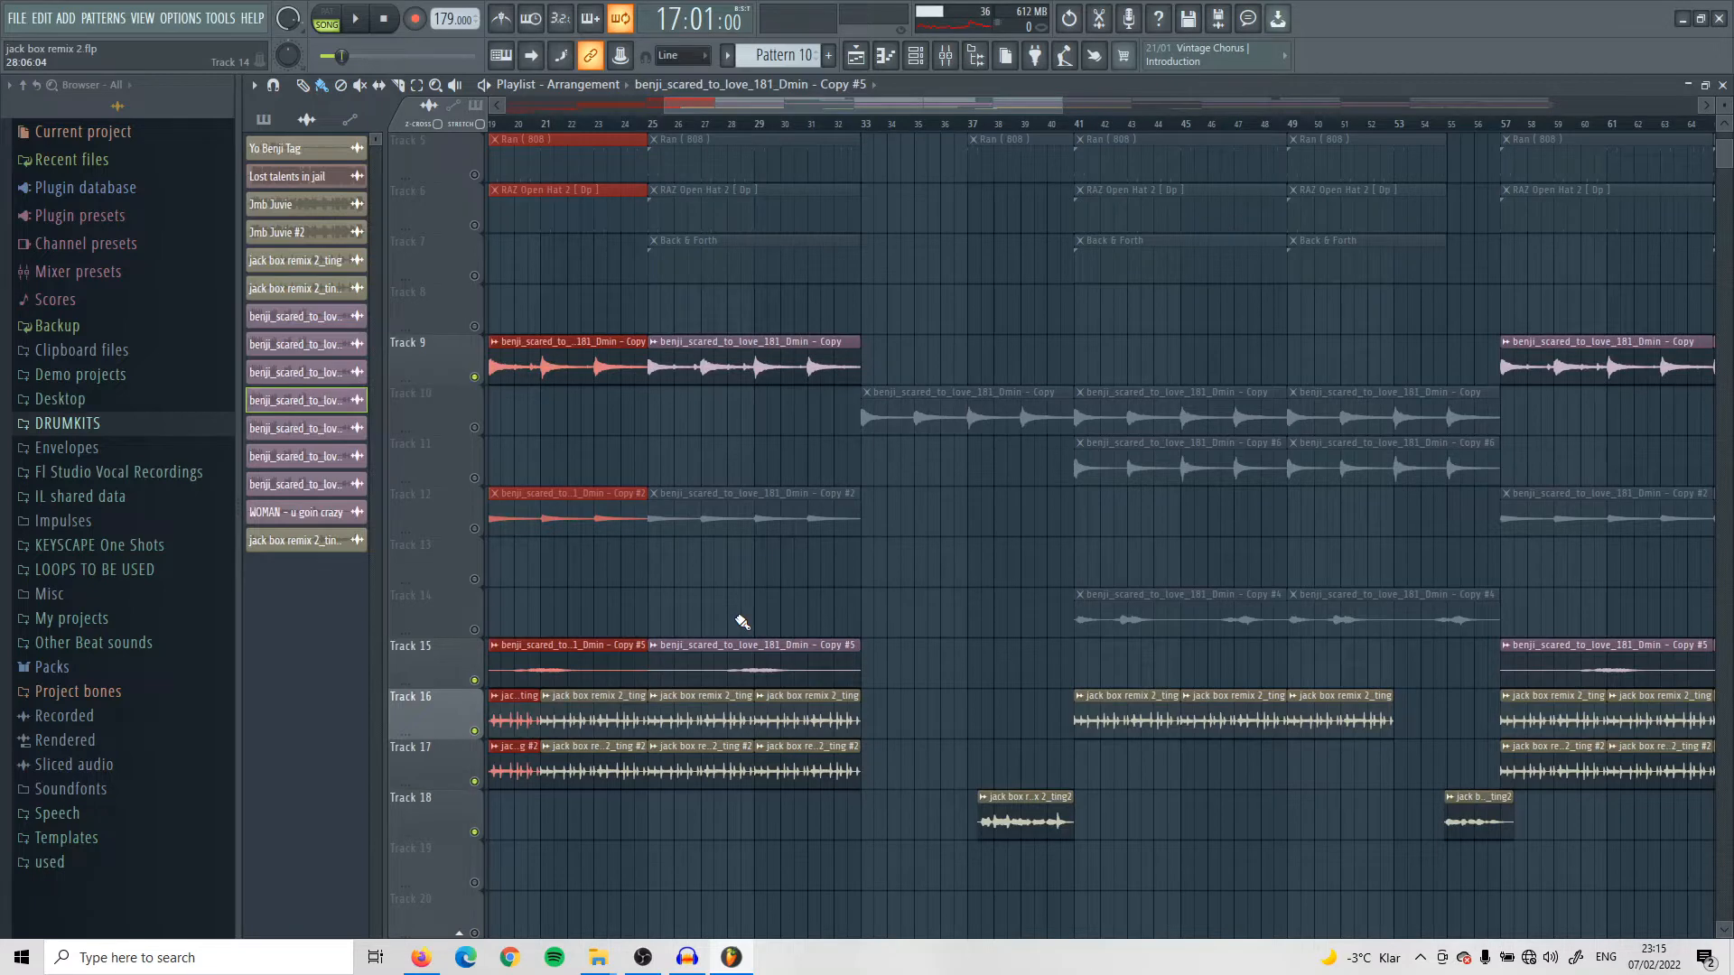
# Step: Unmute all playlist tracks and select the melody clips on Tracks 9 to 15, followed by the vocal clips on Tracks 16 to 19
pyautogui.keyDown('ctrl'); pyautogui.scroll(-4, 1074, 642); pyautogui.keyUp('ctrl')
pyautogui.rightClick(476, 379)
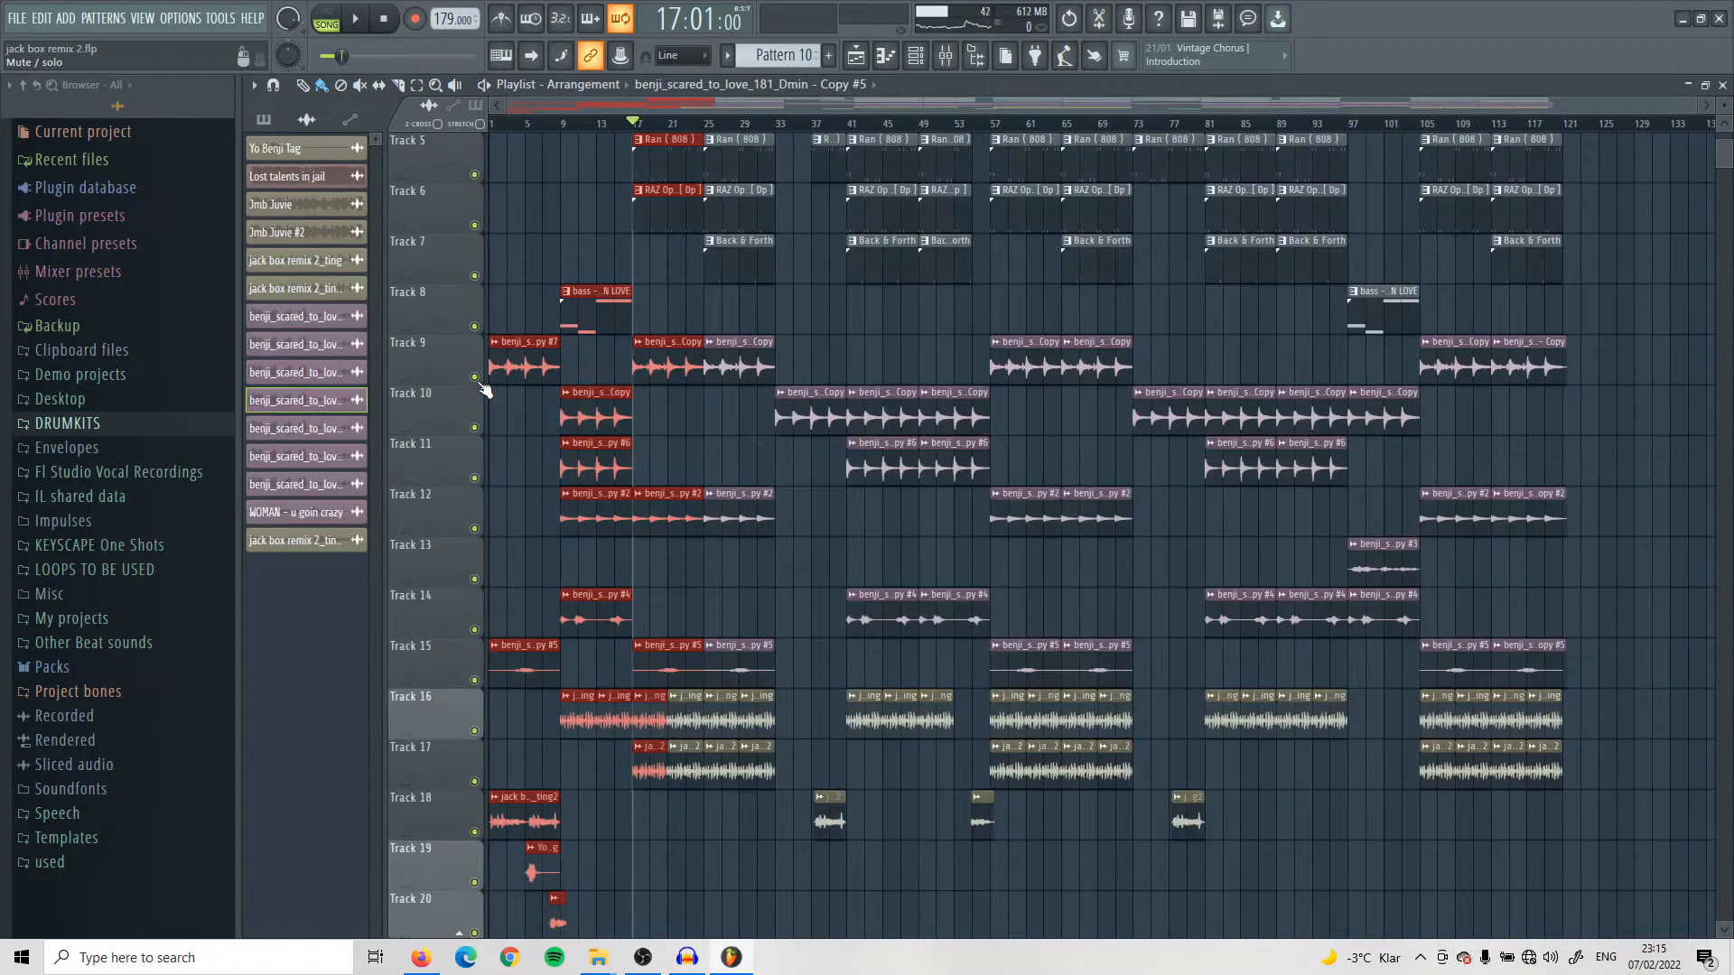
pyautogui.moveTo(1650, 640); pyautogui.dragTo(489, 330)
pyautogui.scroll(-3, 1594, 741)
pyautogui.moveTo(1593, 742); pyautogui.dragTo(489, 542)
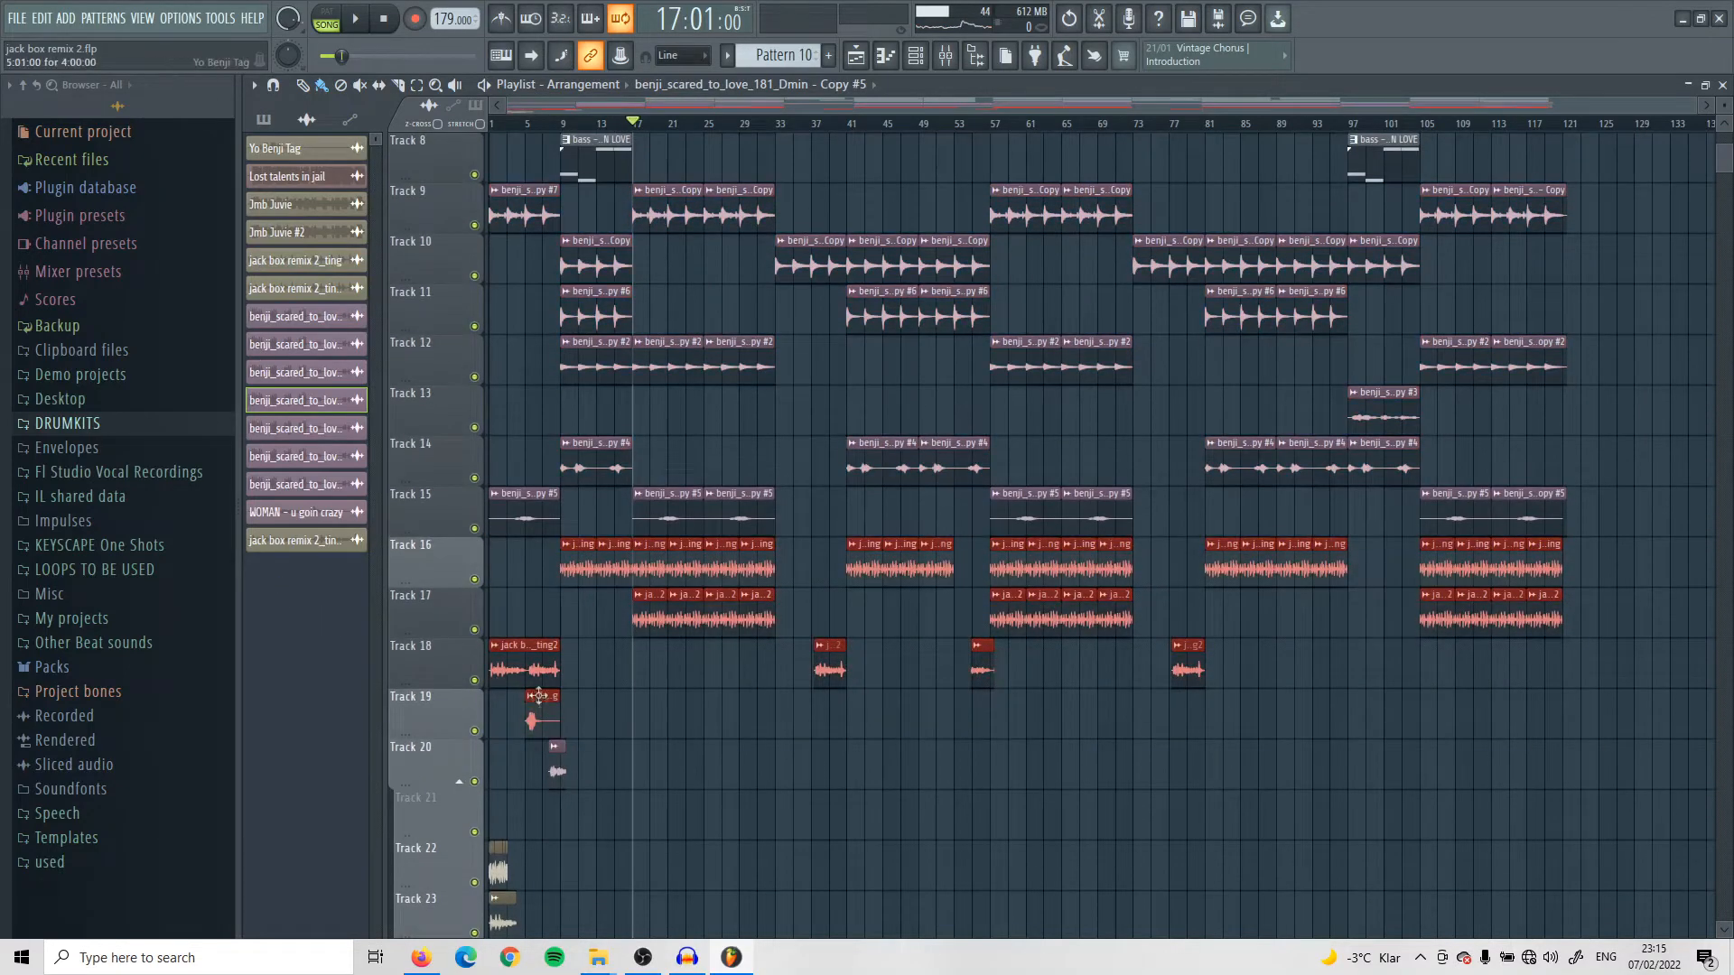
# Step: Mute Tracks 22, 23 and 24, which hold the leftover clips at the start of the playlist
pyautogui.scroll(-2, 596, 739)
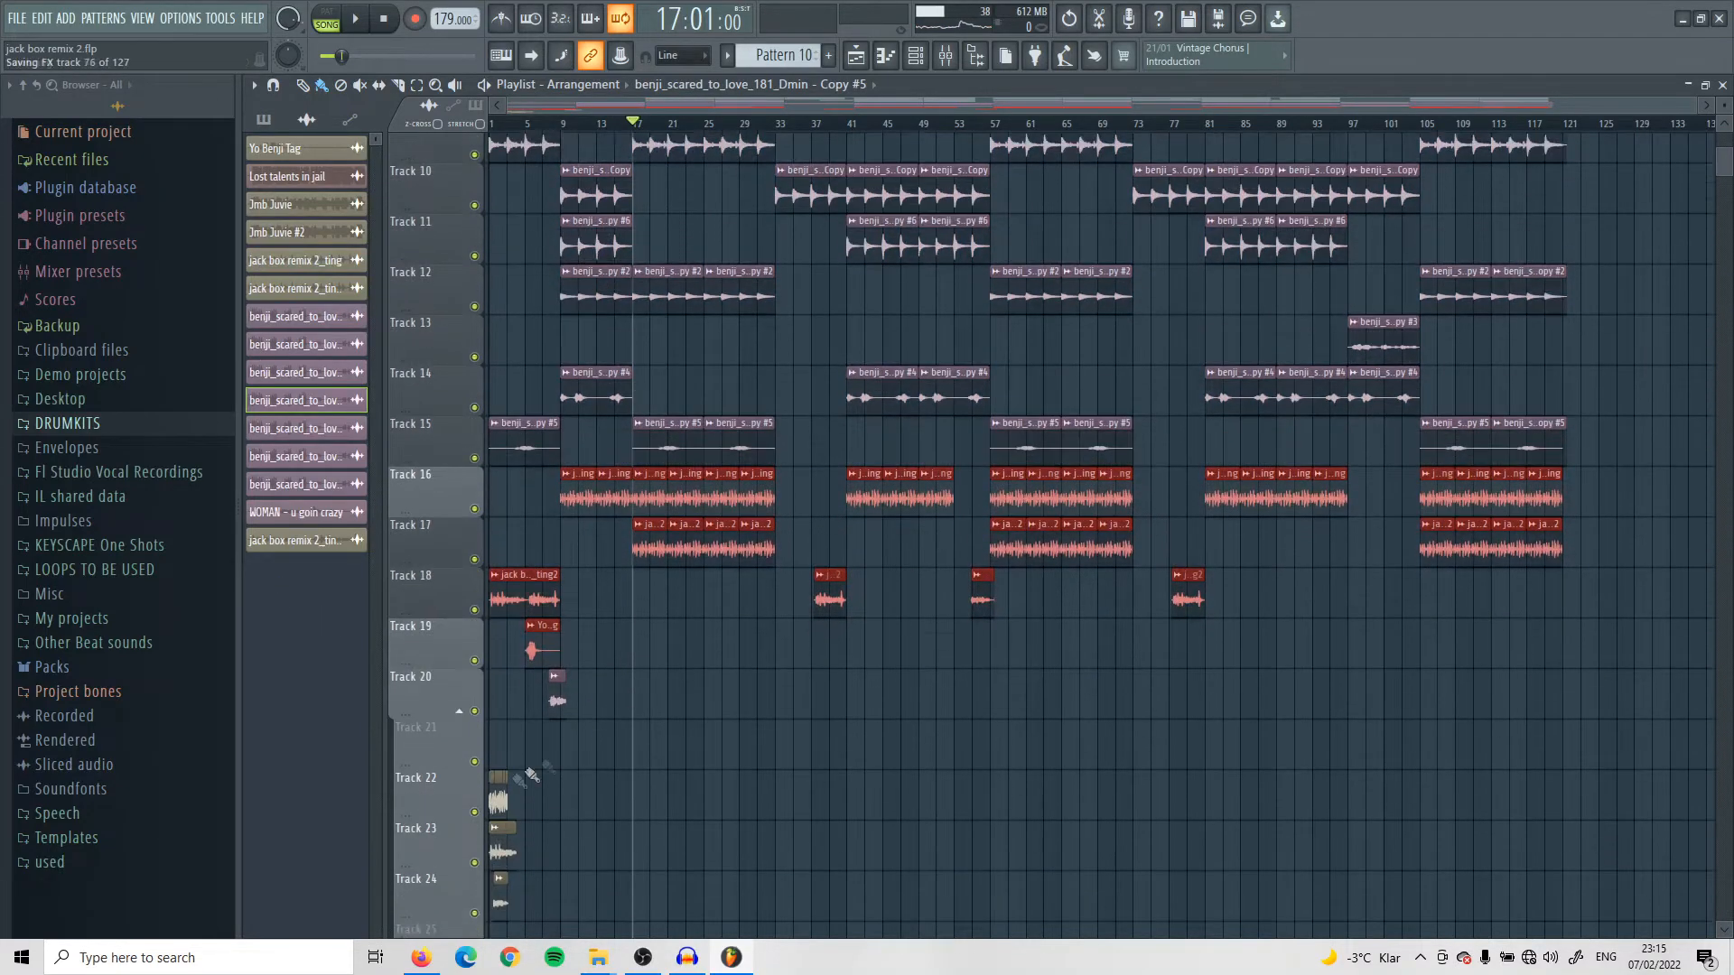
pyautogui.click(474, 782)
pyautogui.click(474, 831)
pyautogui.click(475, 882)
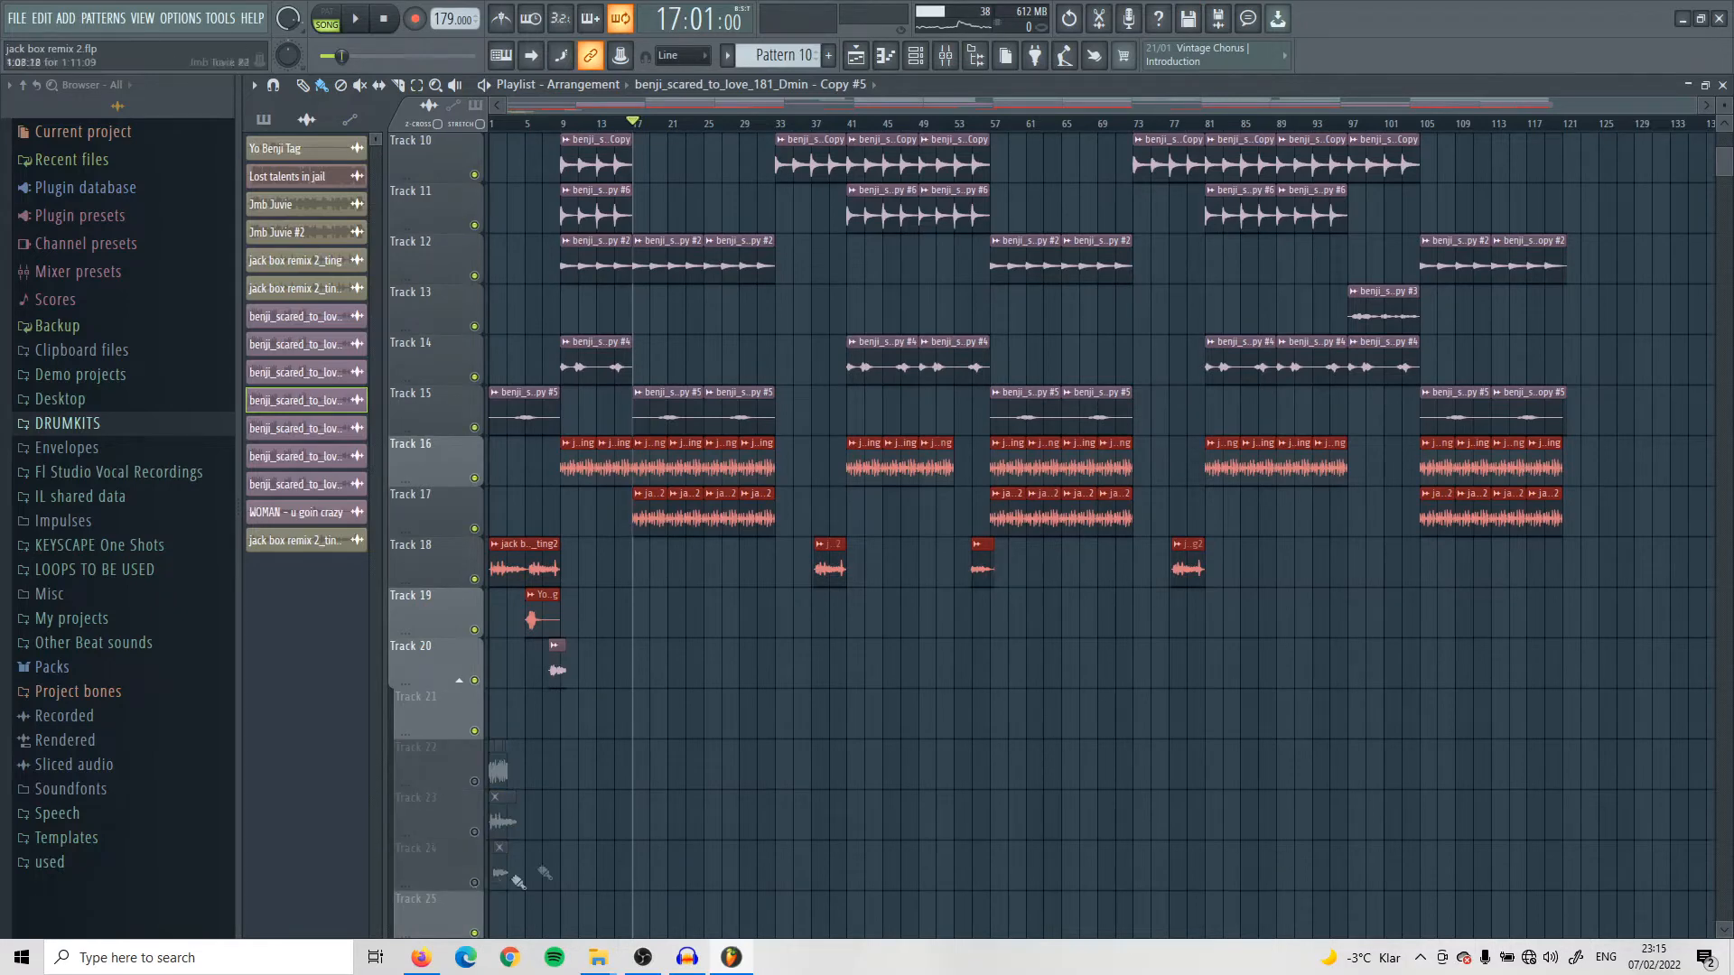
# Step: View and play the RAZ Snare 4 and Go to ( HH ) drum patterns in the piano roll
pyautogui.scroll(9, 656, 786)
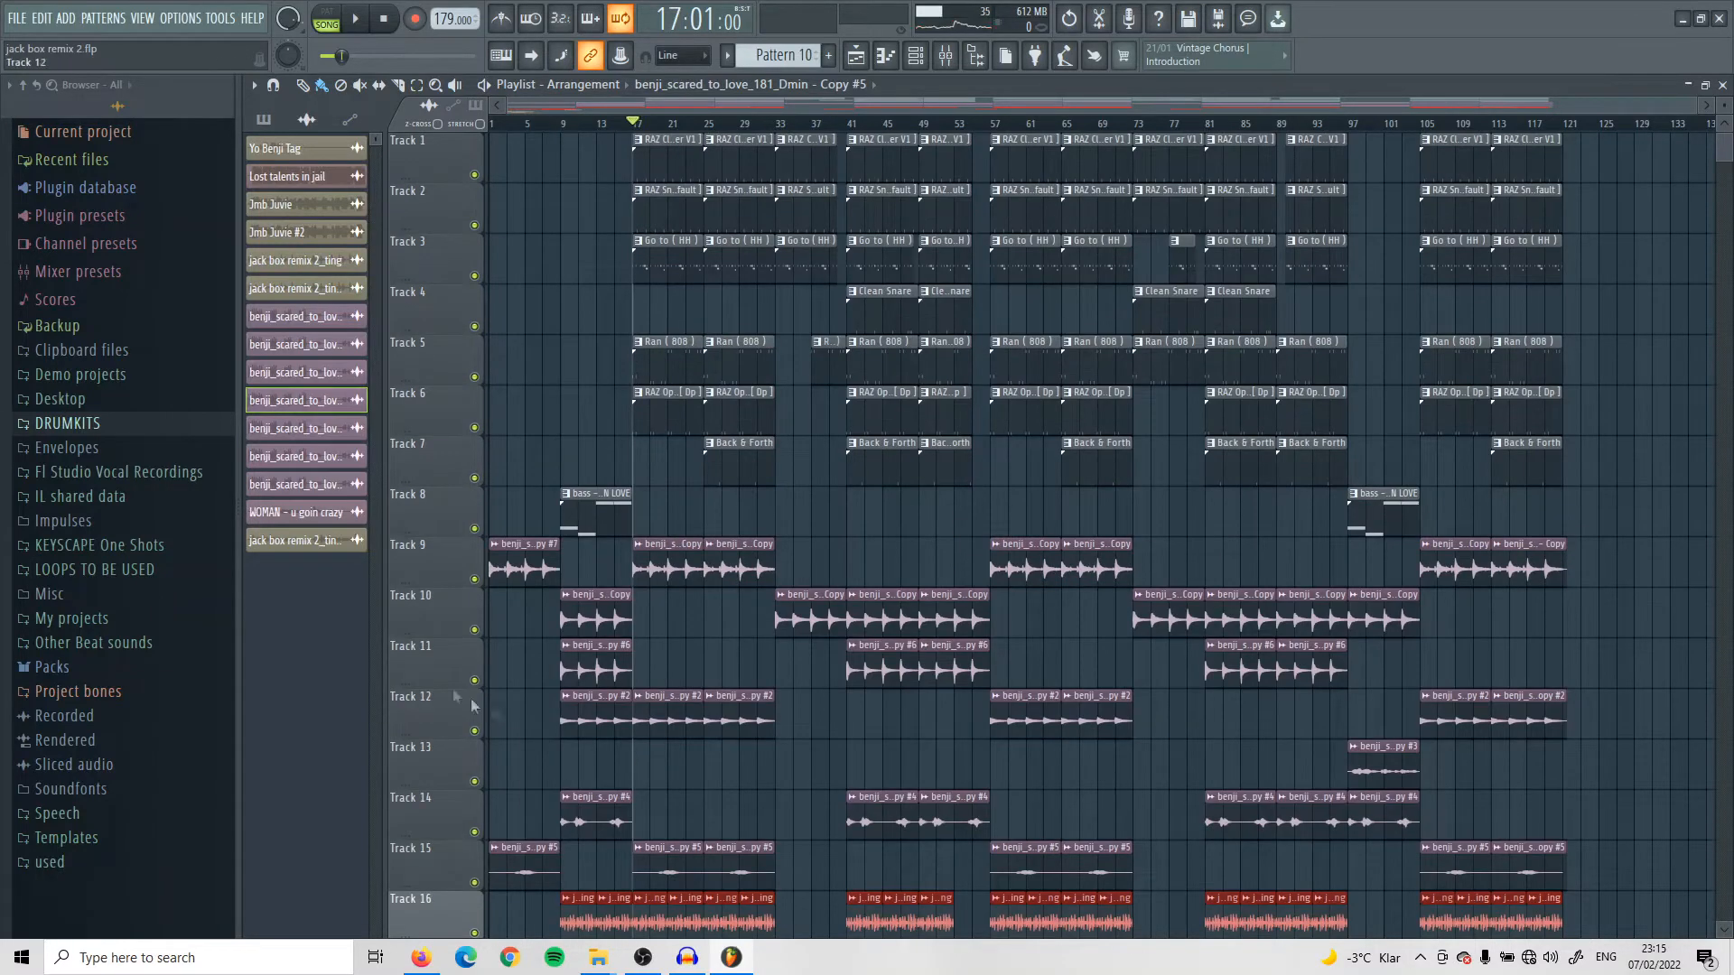
pyautogui.scroll(5, 1073, 271)
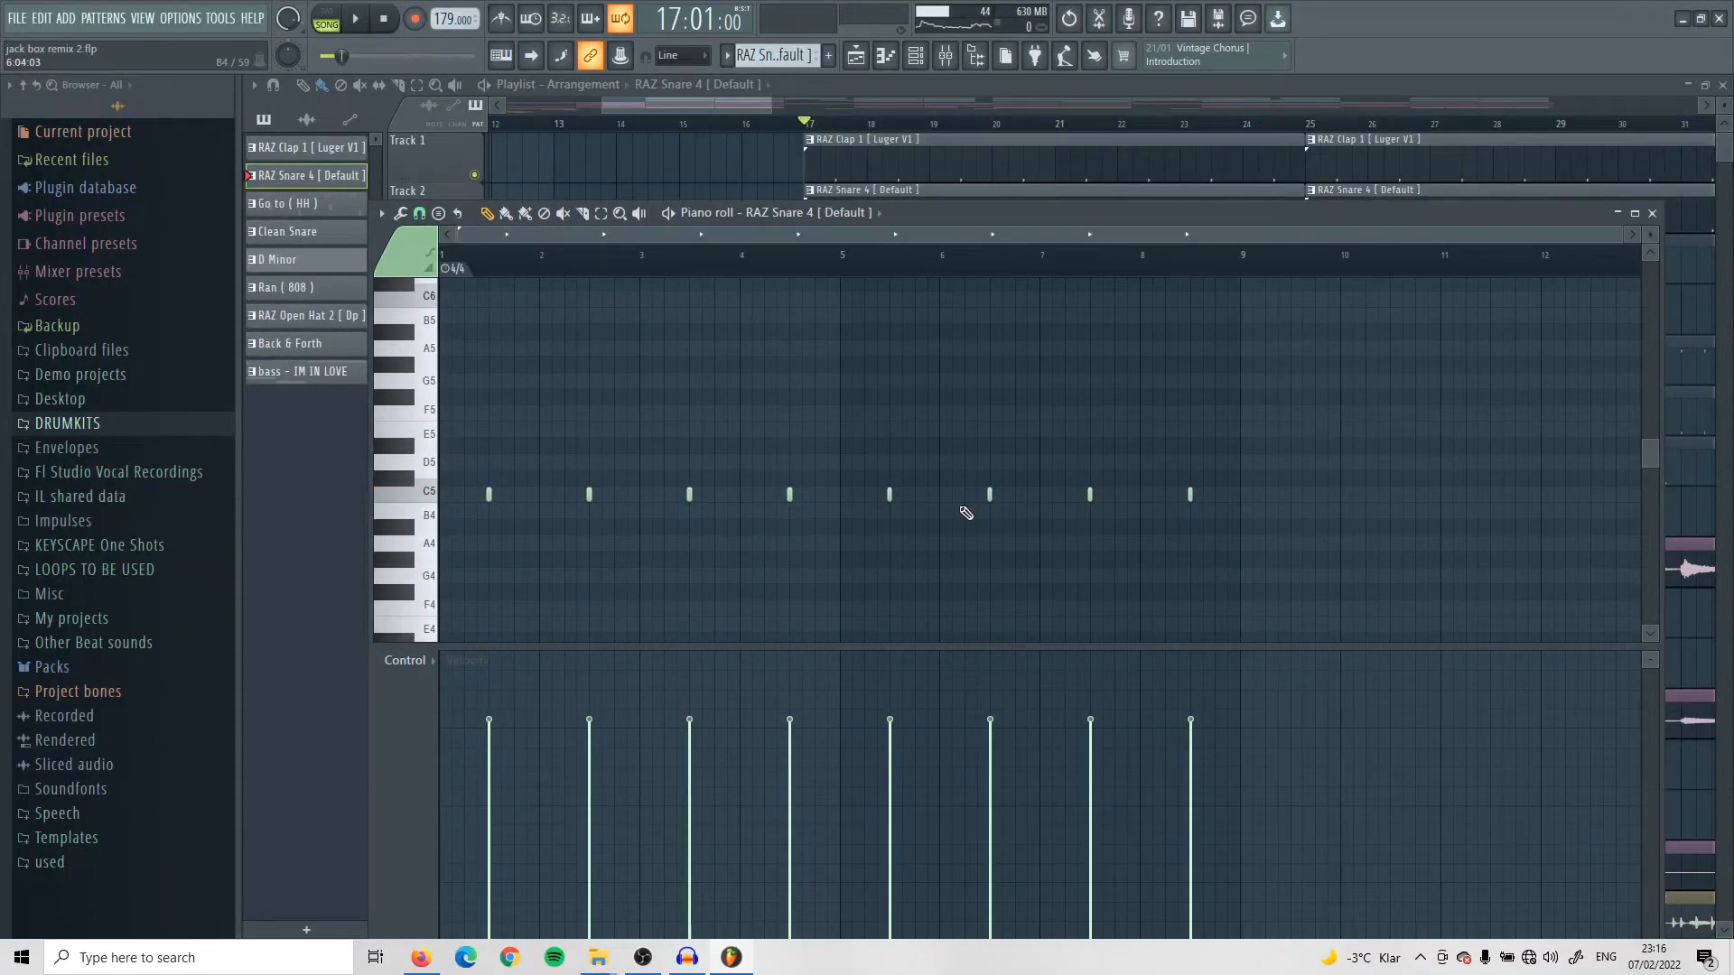
pyautogui.press('space')
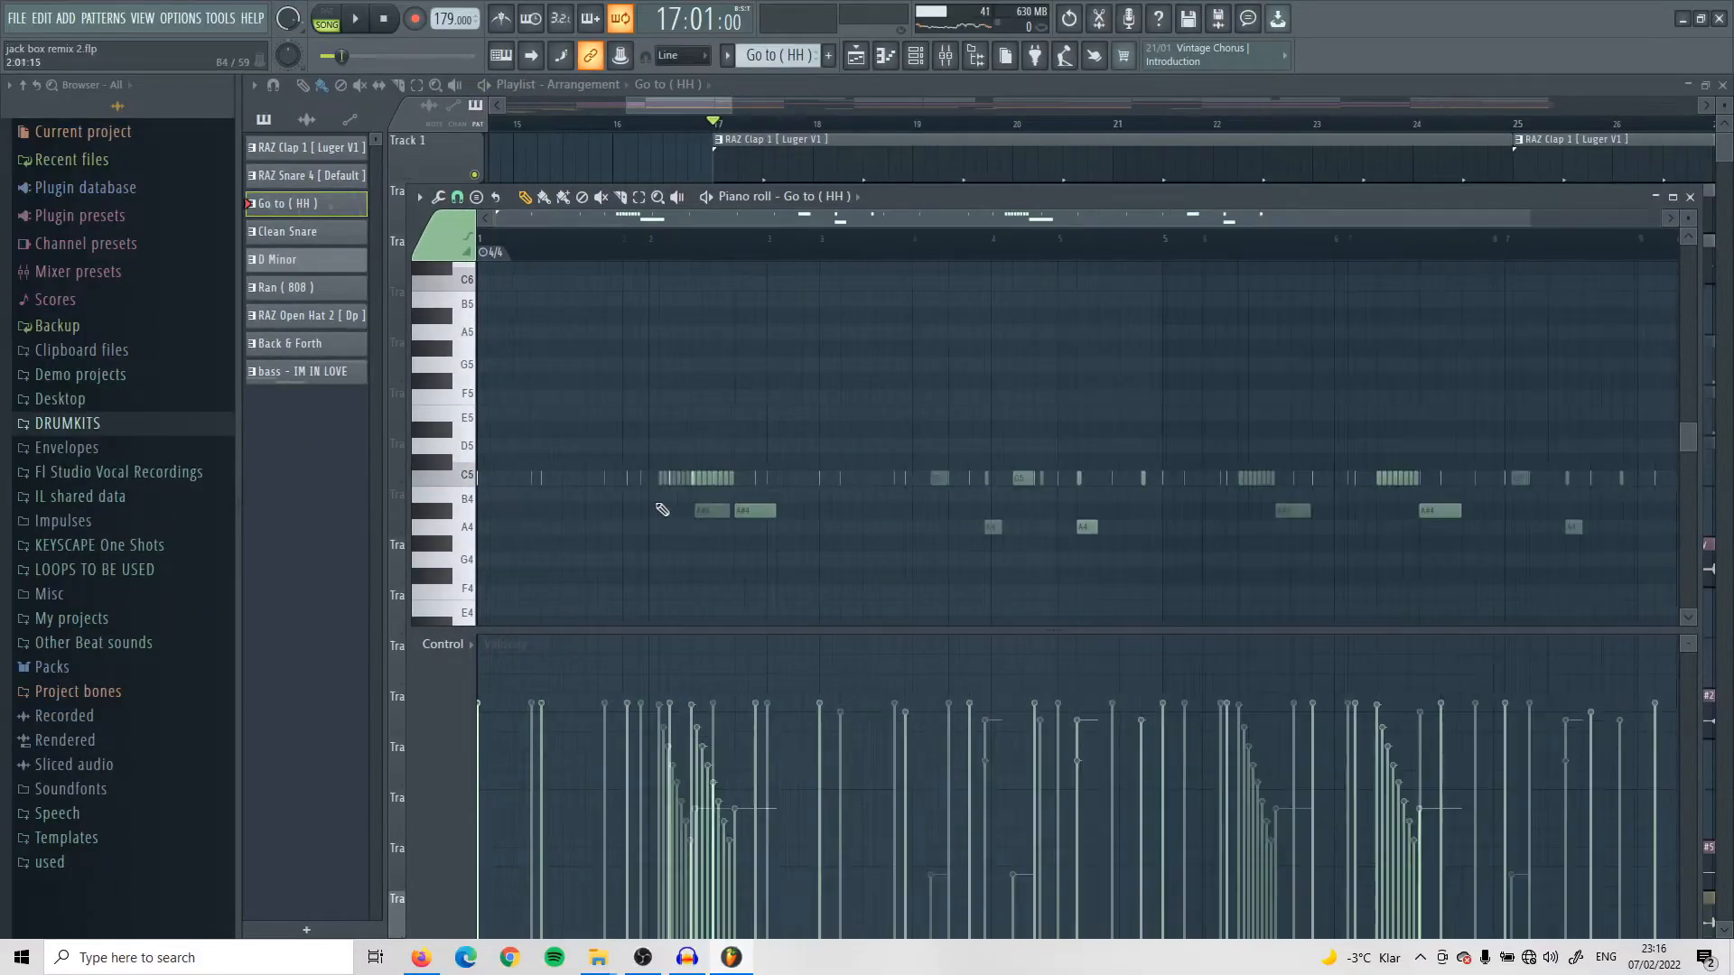
pyautogui.scroll(-2, 662, 510)
pyautogui.press('space')
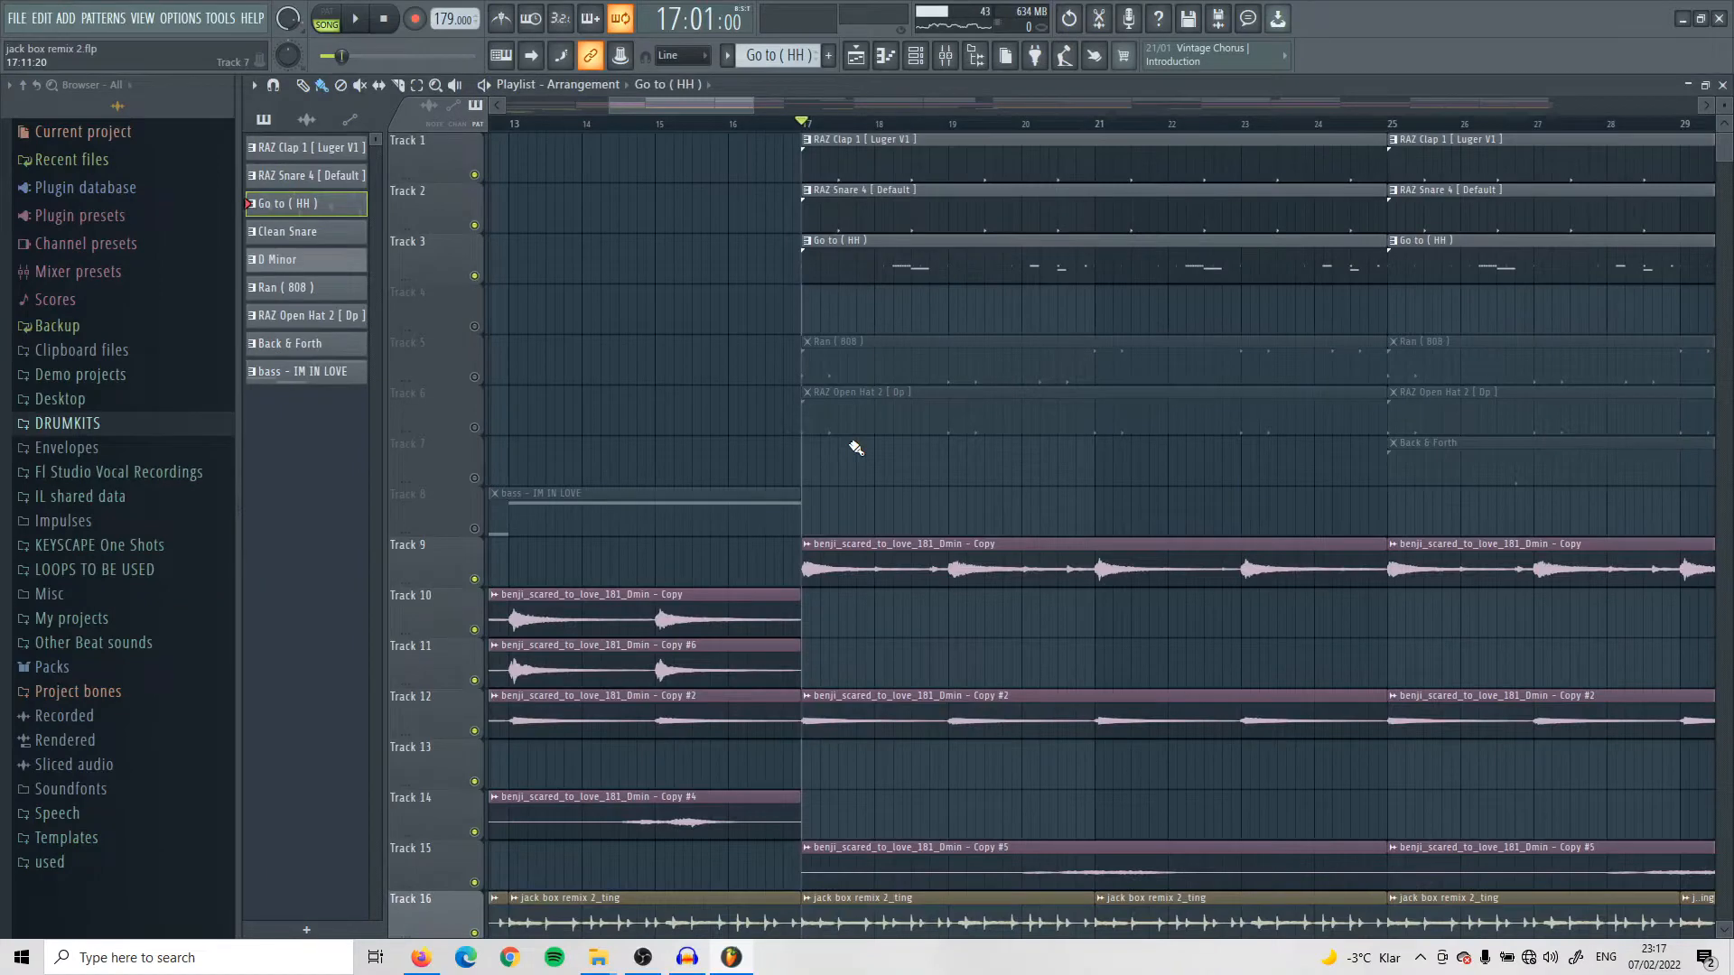
# Step: Open the Ran ( 808 ) pattern on Track 5 in the piano roll to view its notes
pyautogui.doubleClick(976, 356)
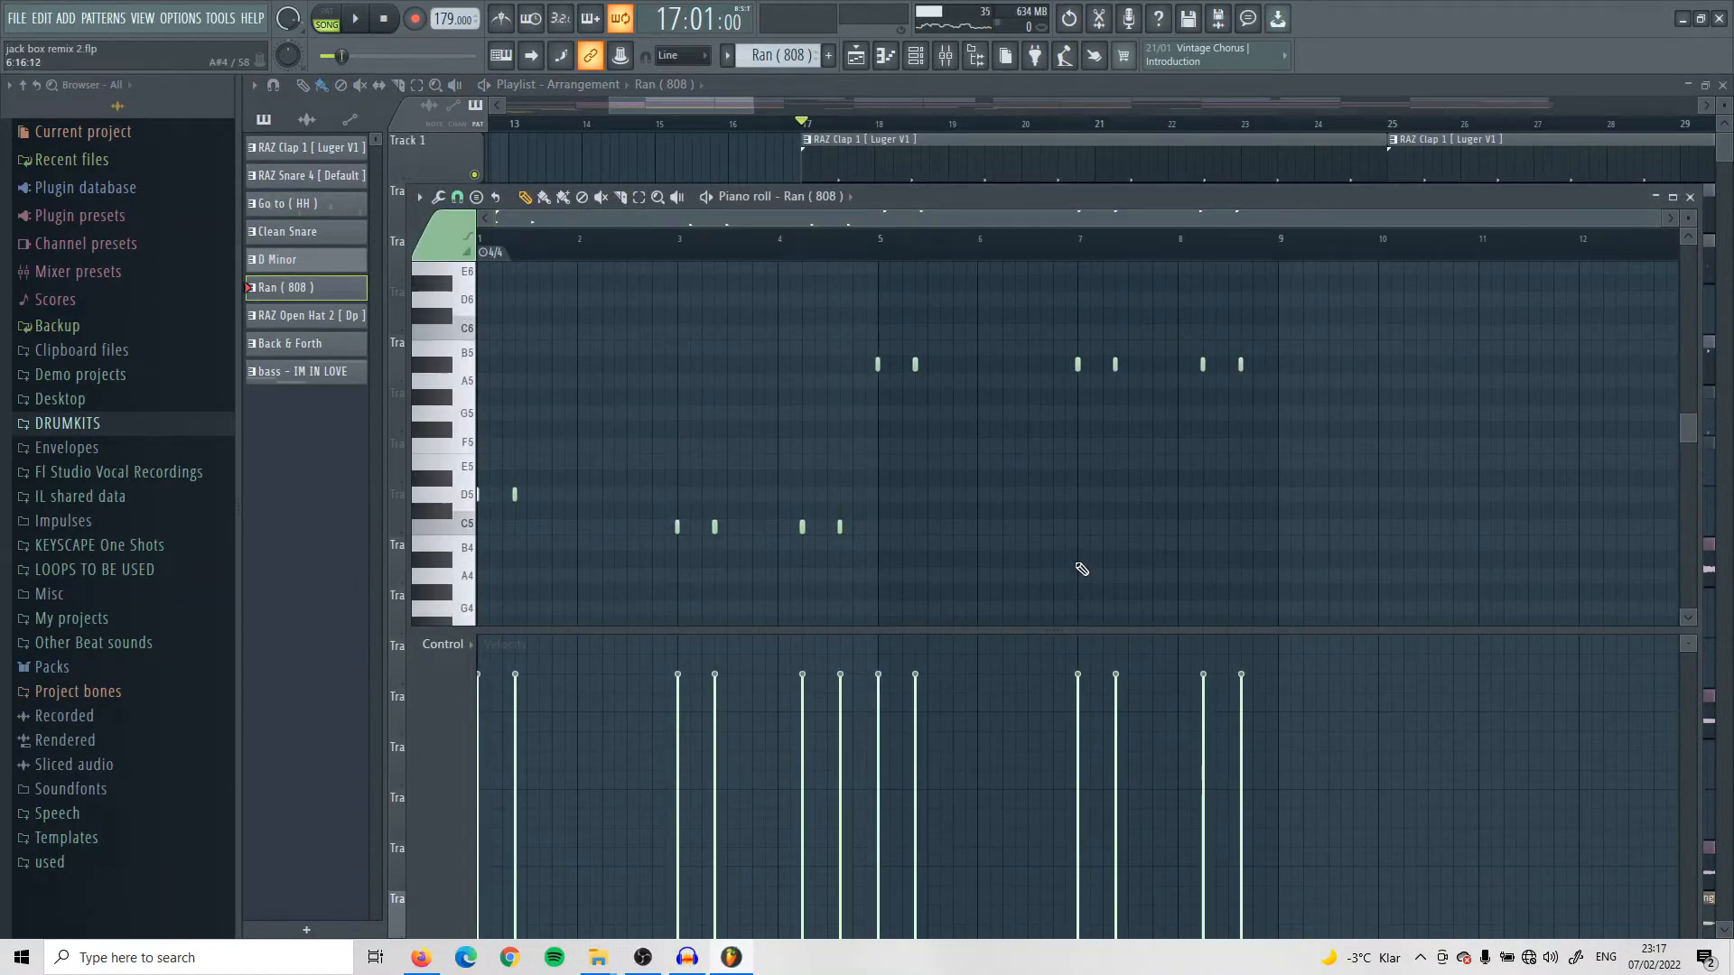
pyautogui.scroll(-1, 1065, 560)
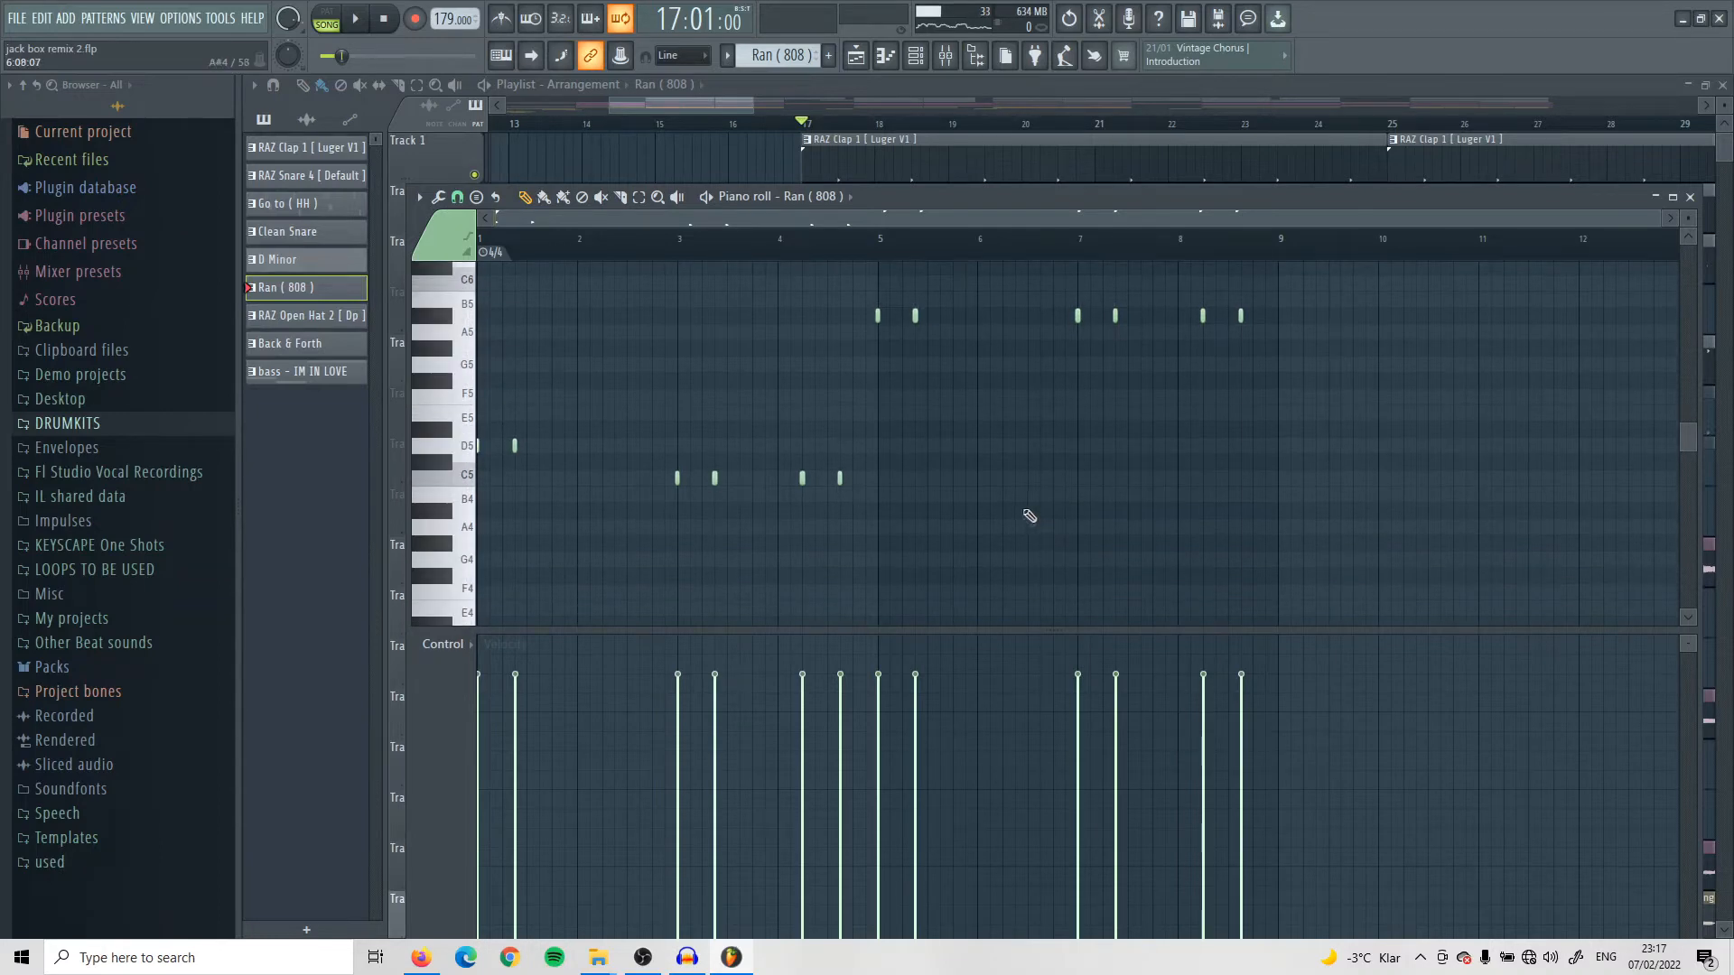
# Step: Play the Ran ( 808 ) pattern, and open and play the RAZ Open Hat 2 pattern on Track 6 in the piano roll
pyautogui.press('space')
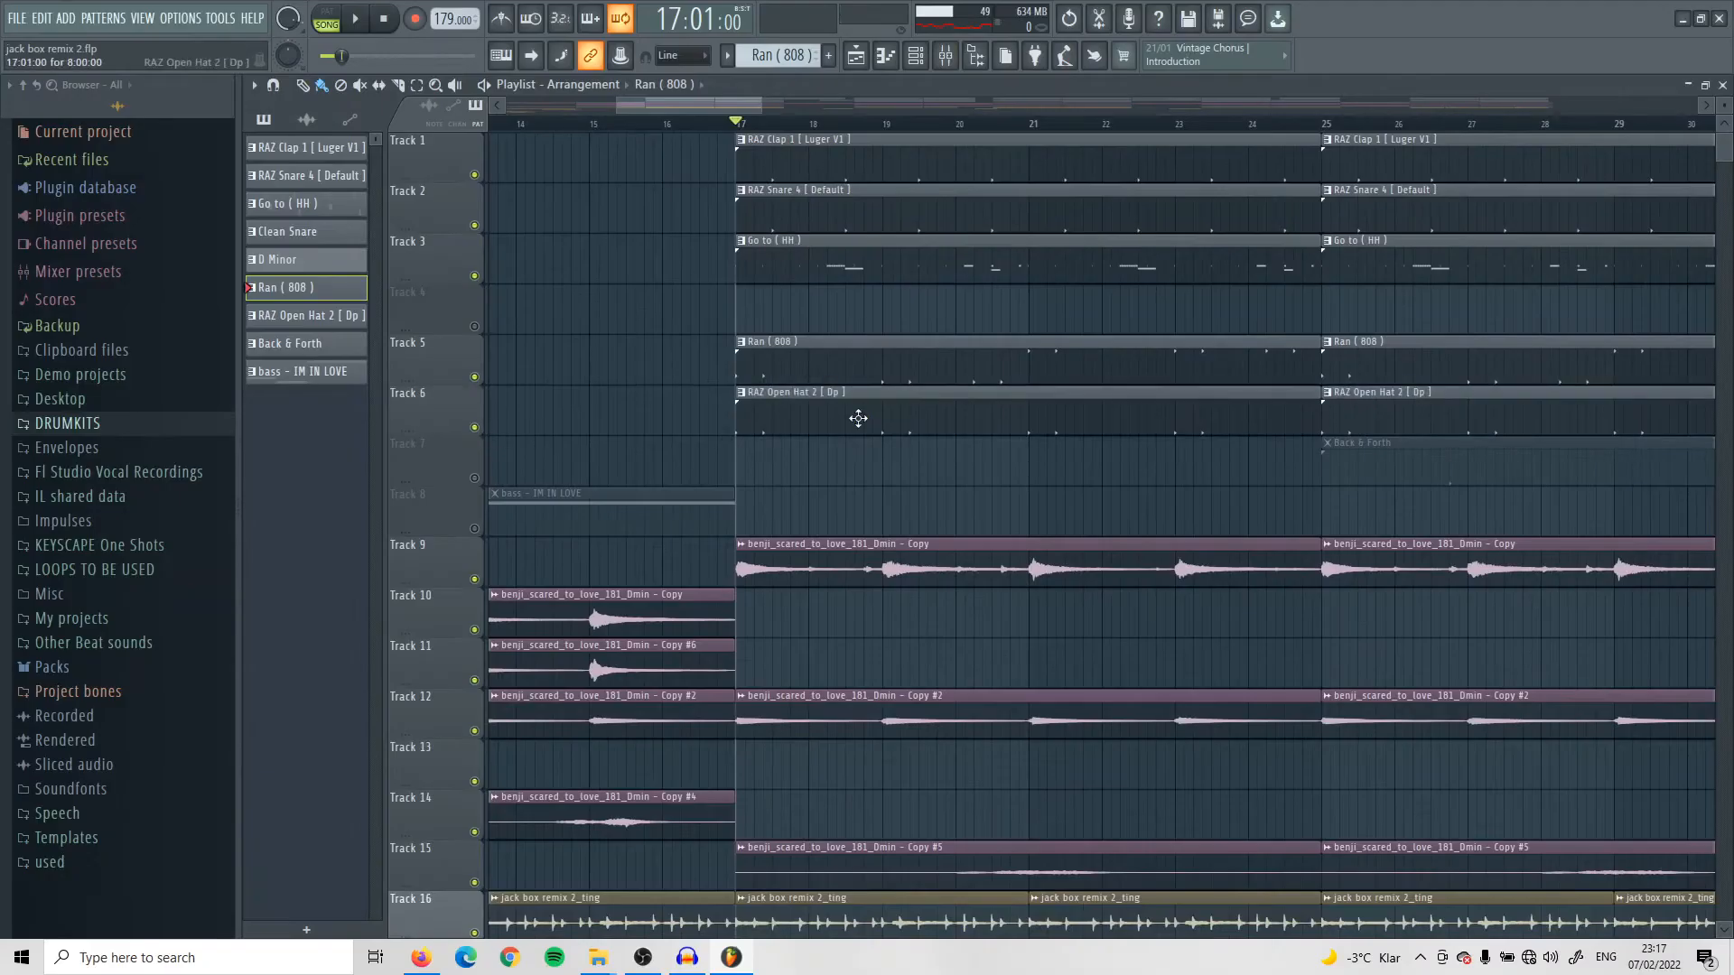
pyautogui.doubleClick(859, 418)
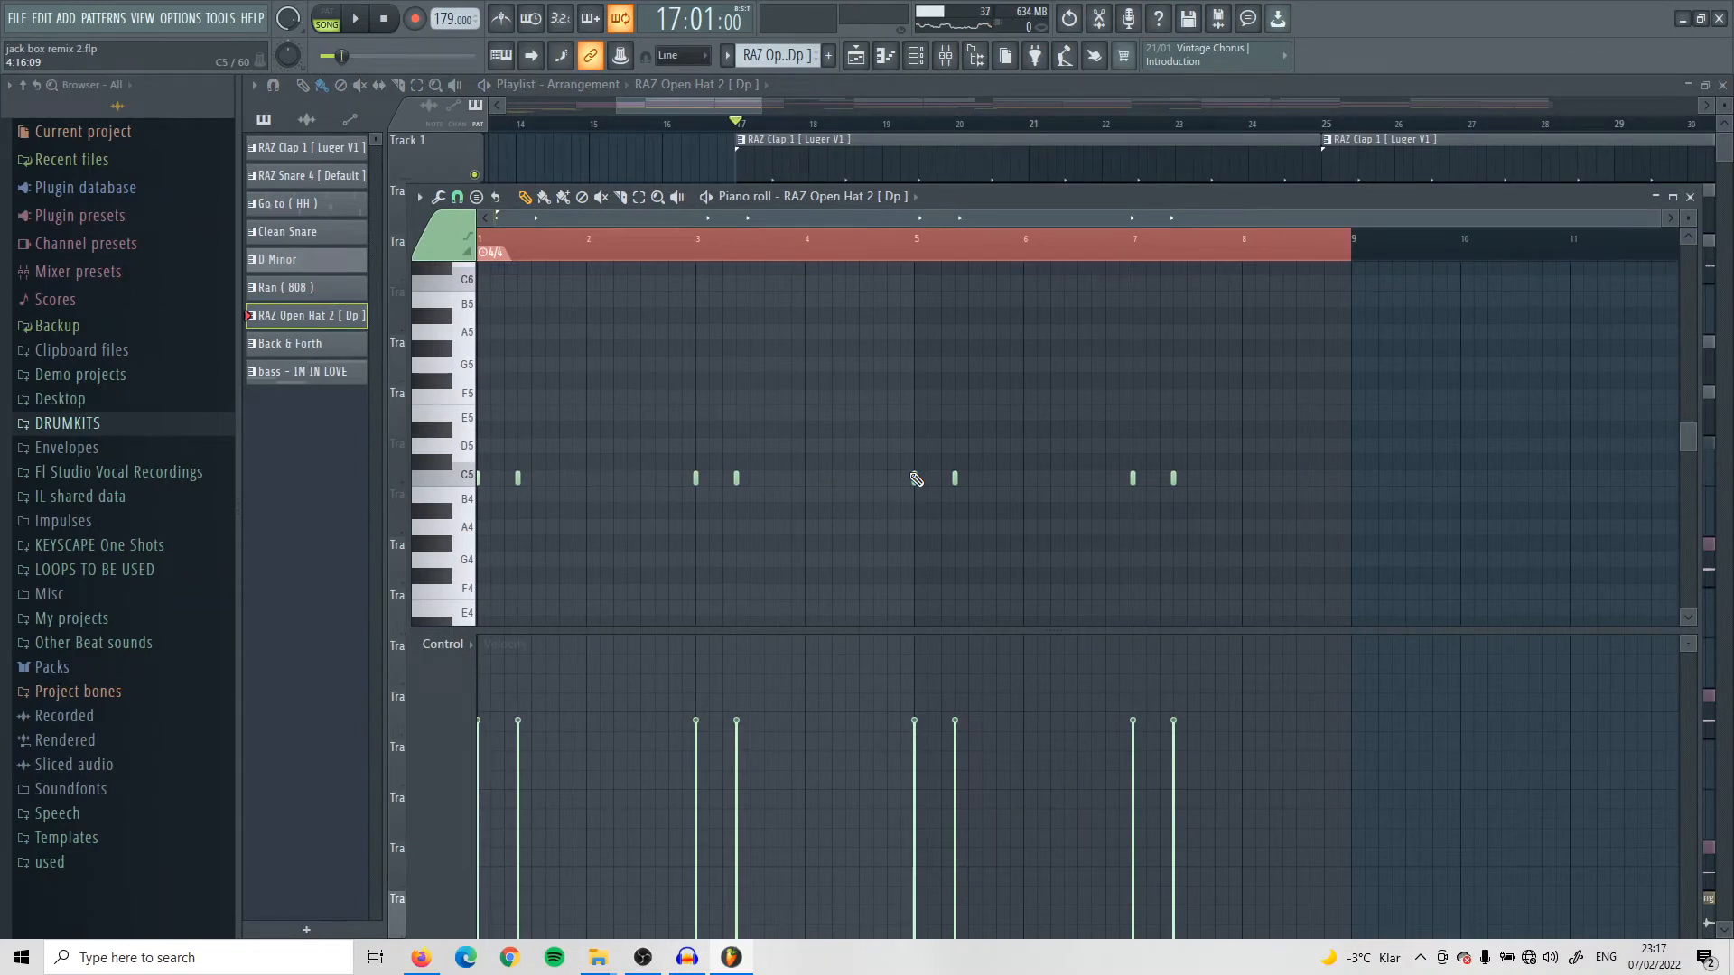
pyautogui.press('space')
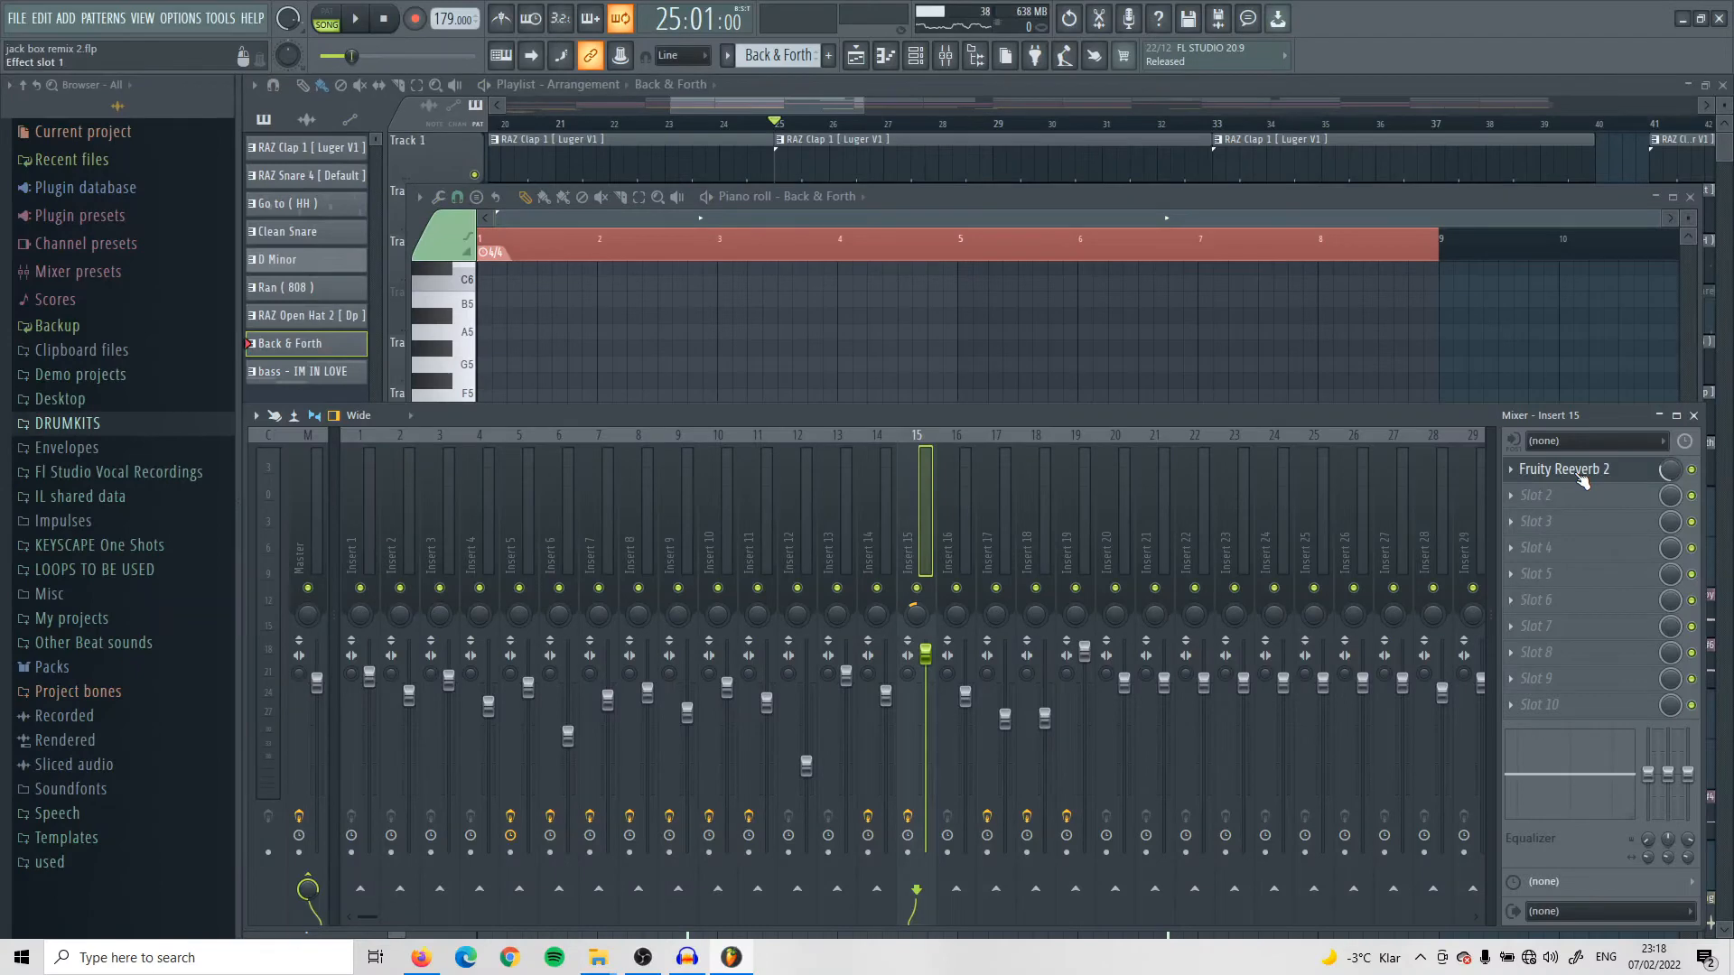
# Step: View the Fruity Reeverb 2 effect on mixer Insert 15 and play the Back & Forth pattern it processes
pyautogui.click(1581, 473)
pyautogui.click(1364, 225)
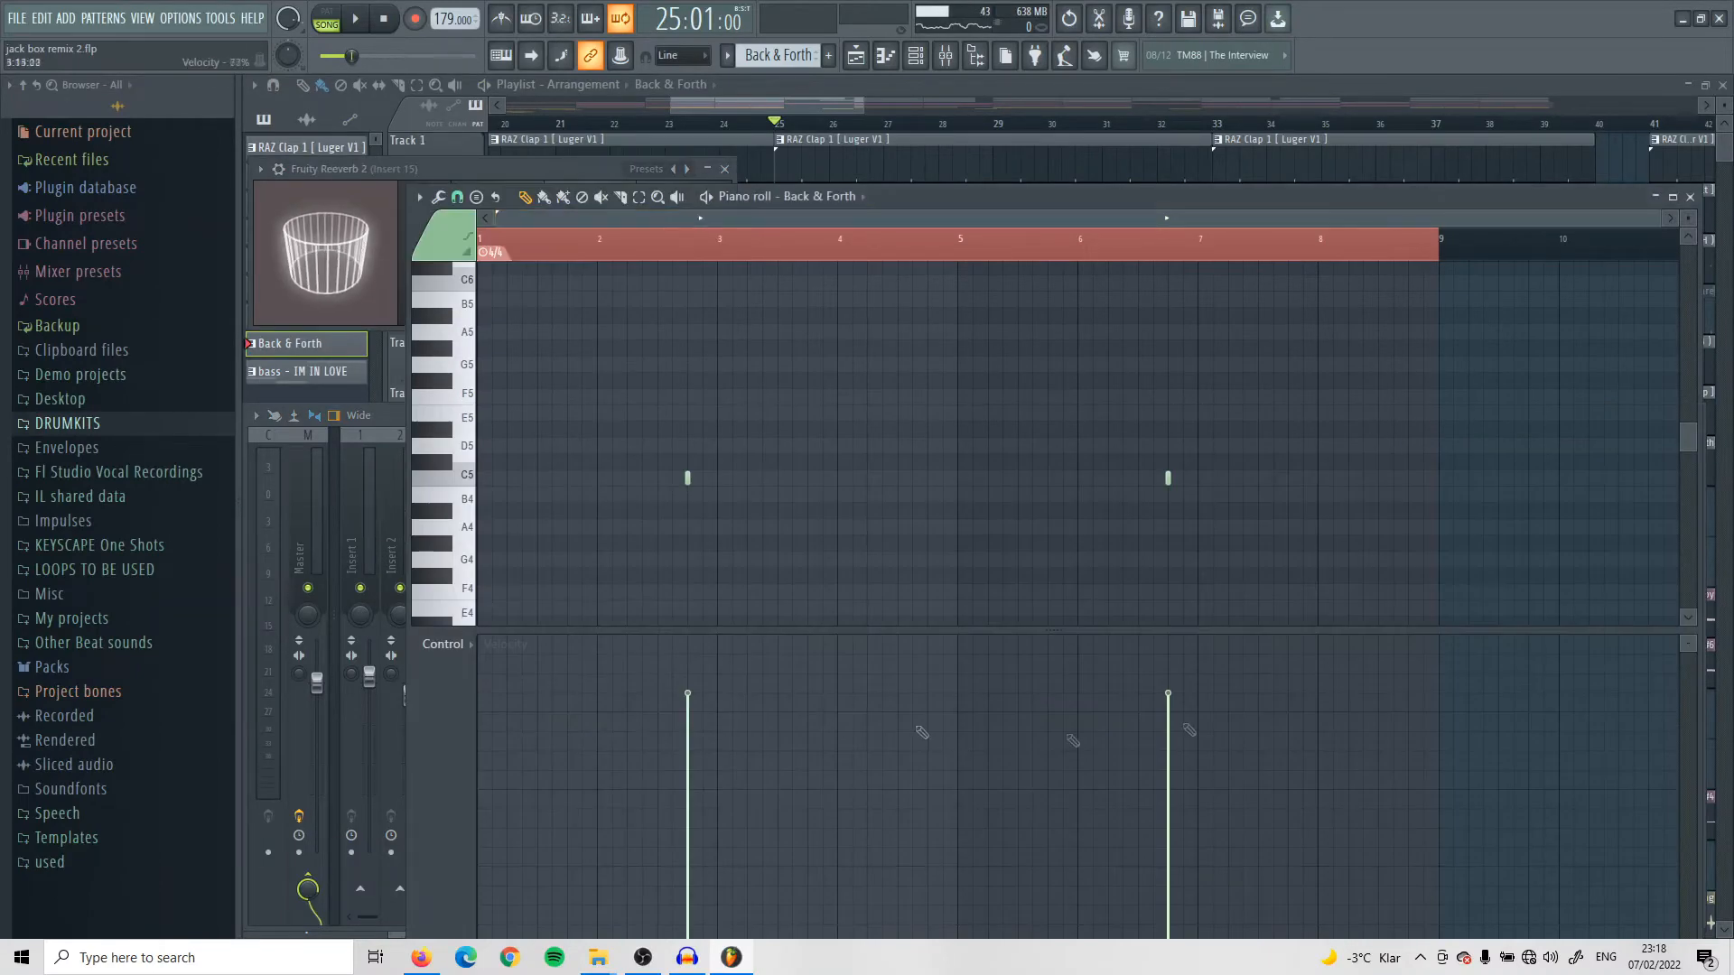
pyautogui.press('space')
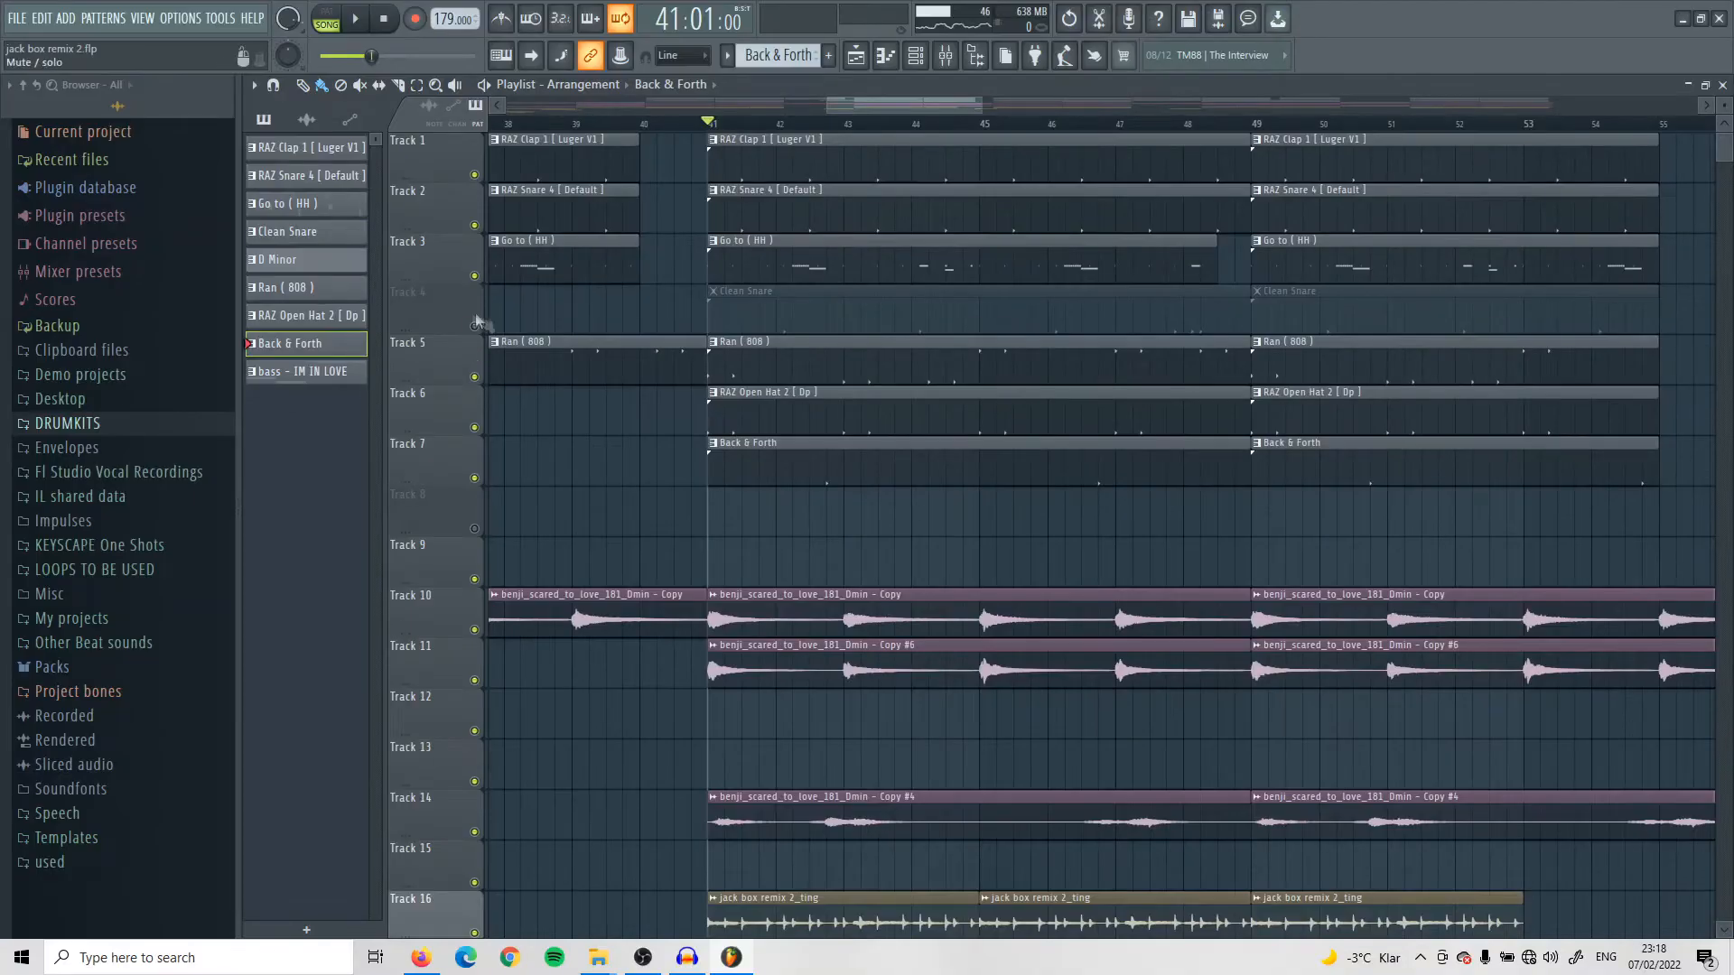
# Step: Unmute Track 4, open its Clean Snare pattern in the piano roll and select all the notes
pyautogui.click(474, 326)
pyautogui.doubleClick(762, 317)
pyautogui.hotkey('ctrl', 'a')
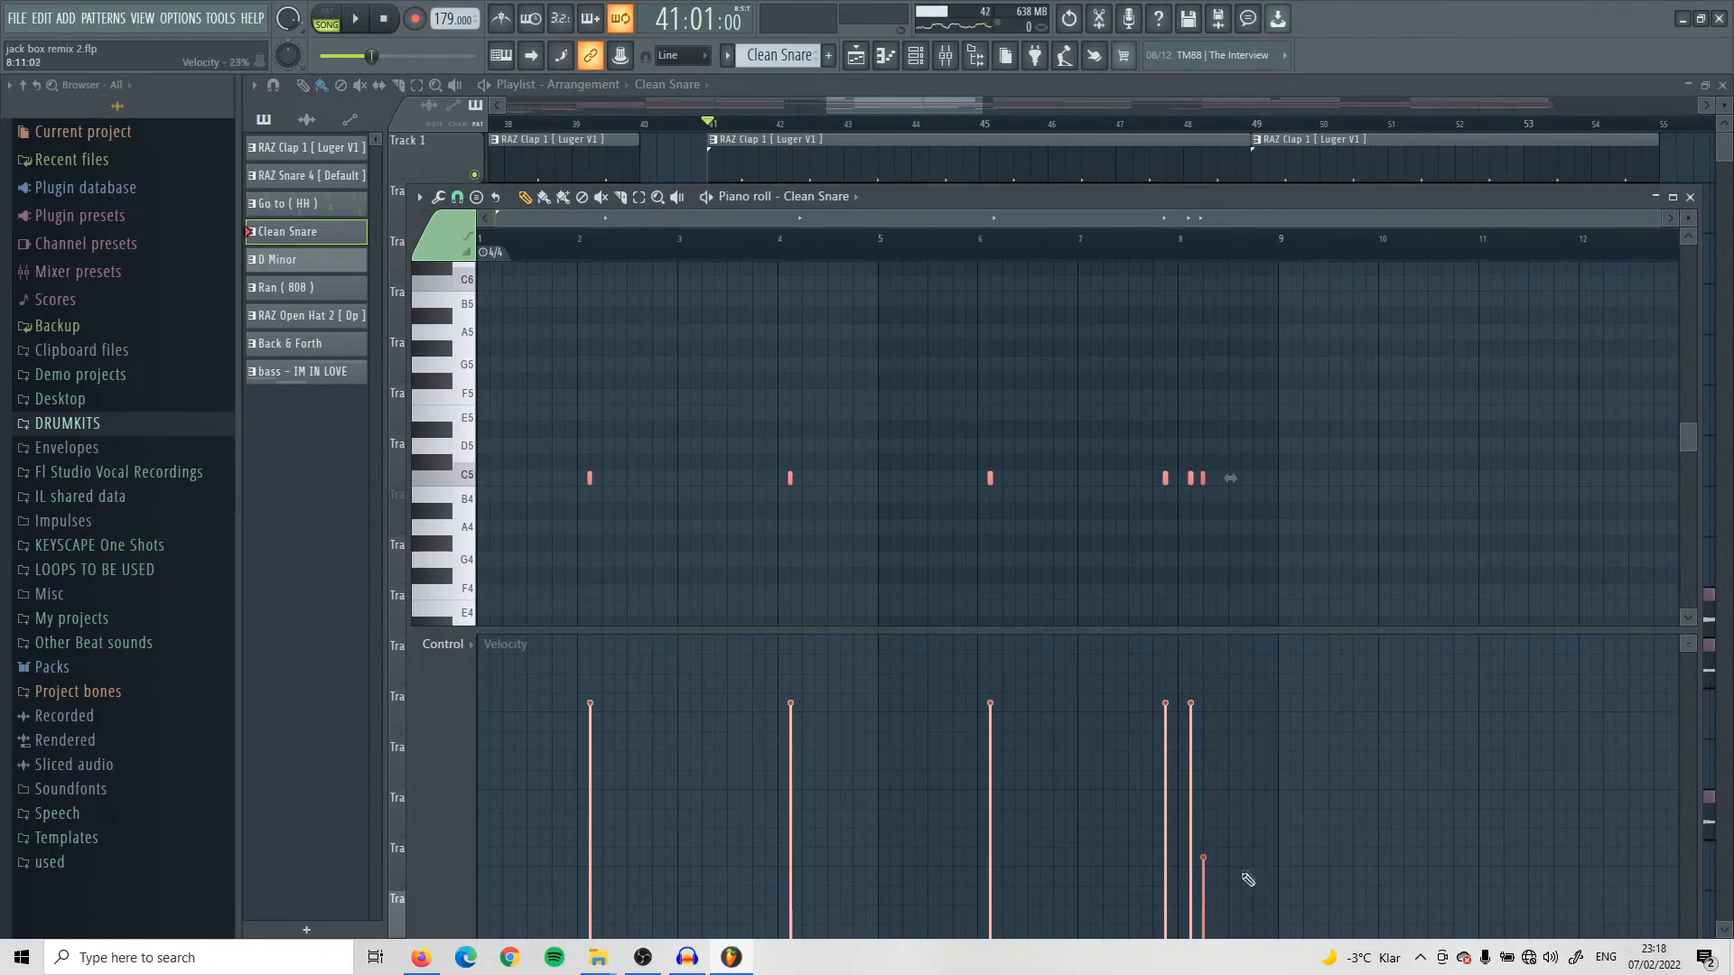
pyautogui.moveTo(895, 204); pyautogui.dragTo(915, 169)
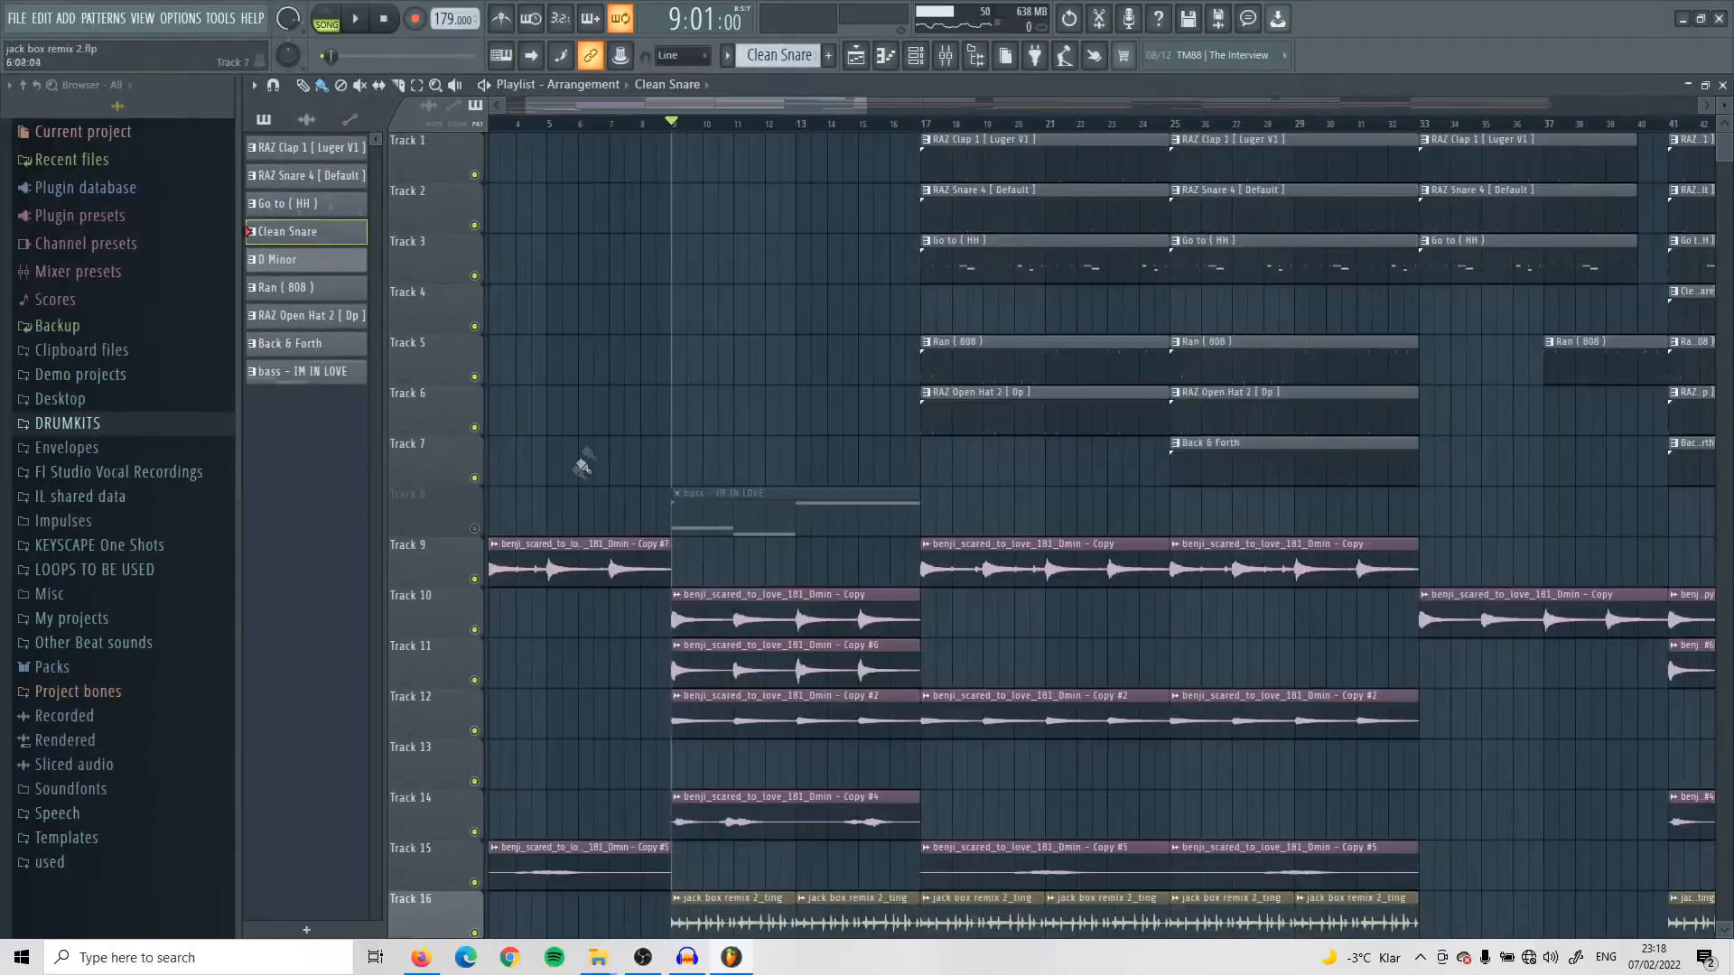
# Step: Unmute Track 8, and open and play its bass - IM IN LOVE pattern in the piano roll
pyautogui.scroll(3, 579, 464)
pyautogui.click(917, 534)
pyautogui.doubleClick(917, 535)
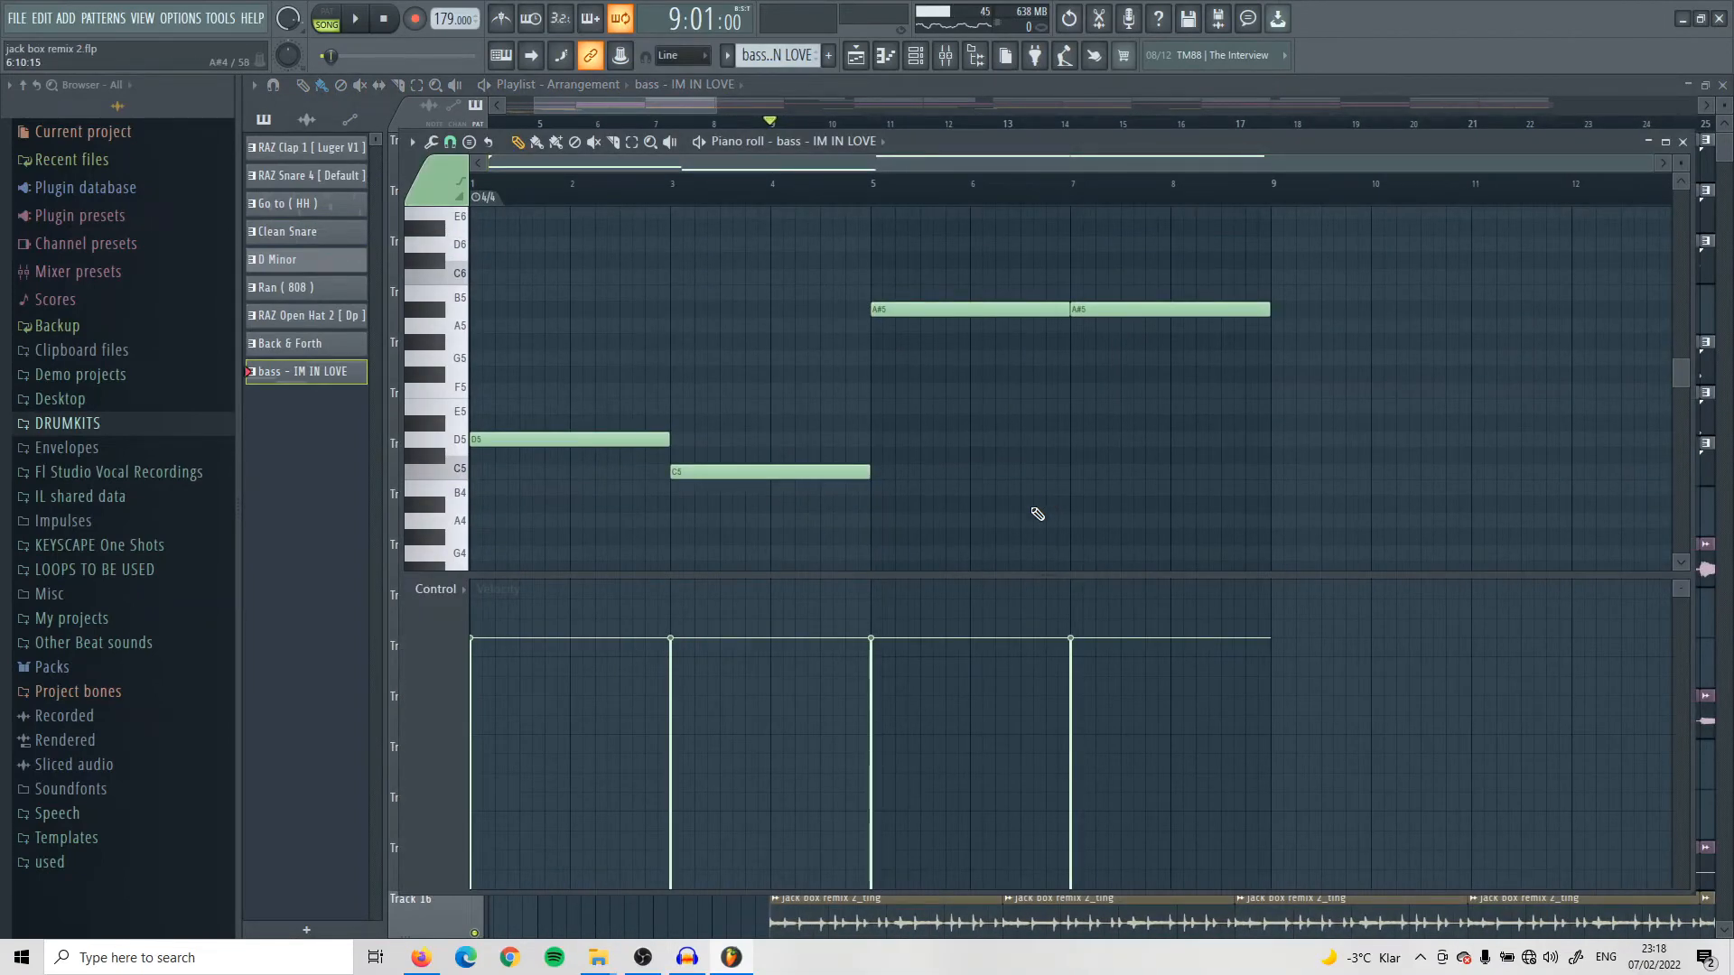
pyautogui.scroll(2, 1017, 513)
pyautogui.scroll(-2, 1018, 513)
pyautogui.press('space')
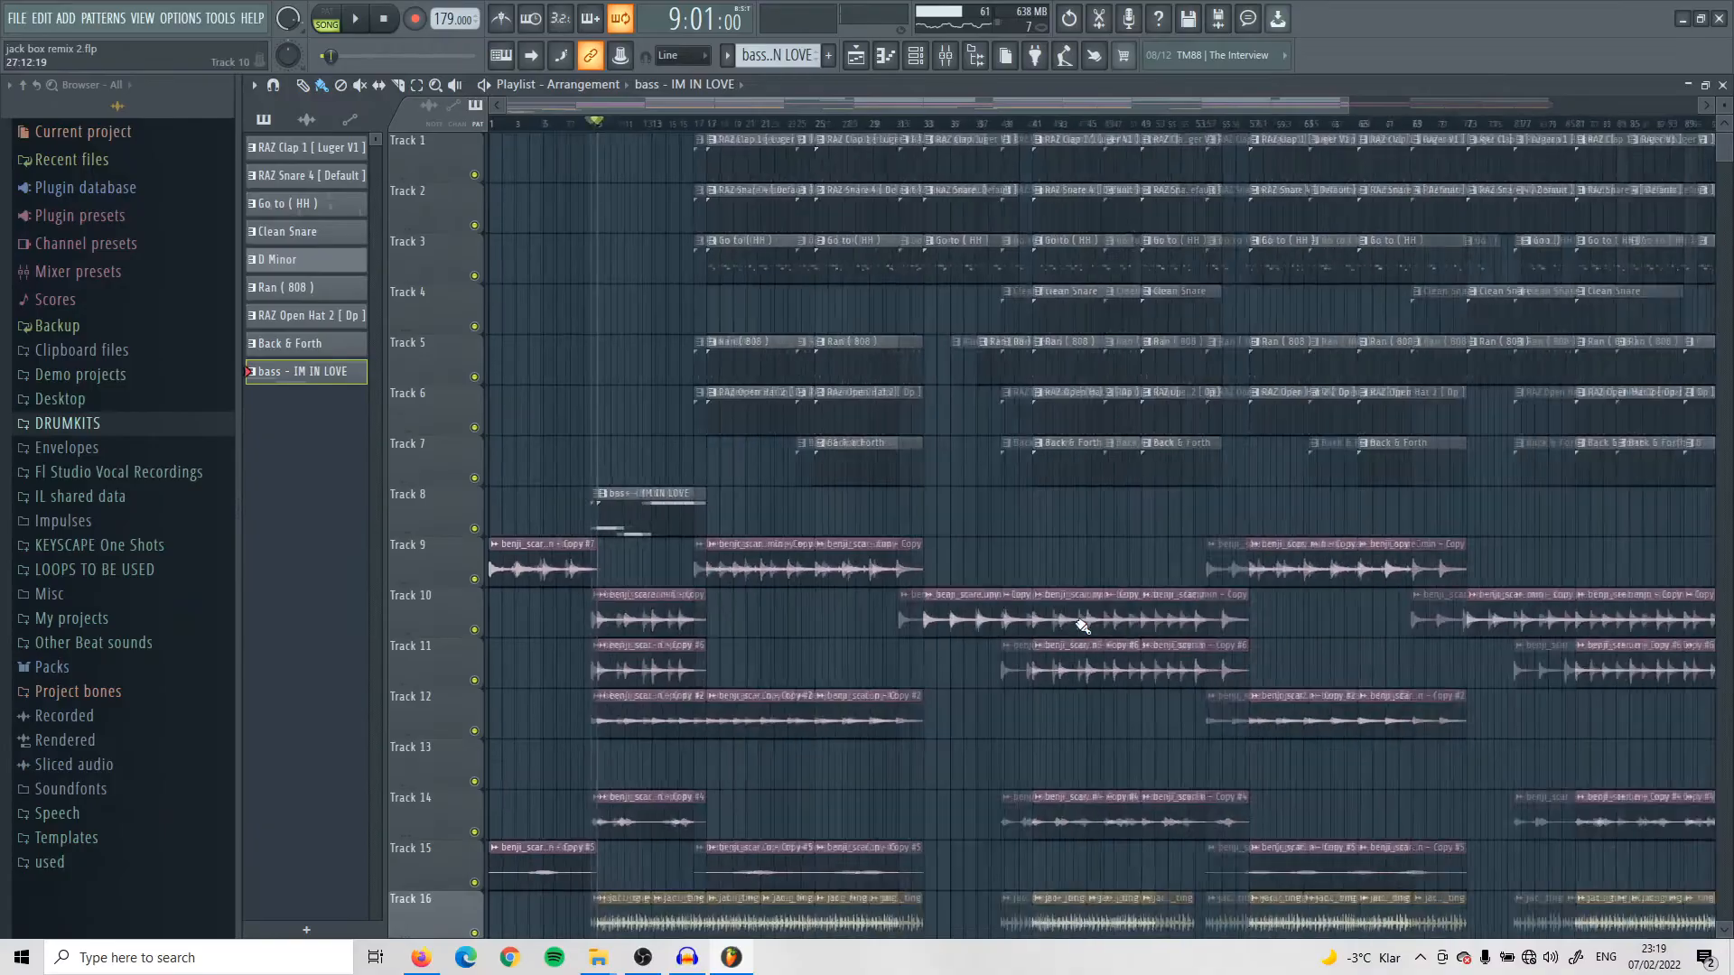
# Step: Review the arrangement of drum, melody and vocal clips on Tracks 1 to 18, including the jack box remix 2_ting clip on Track 16
pyautogui.scroll(3, 1002, 615)
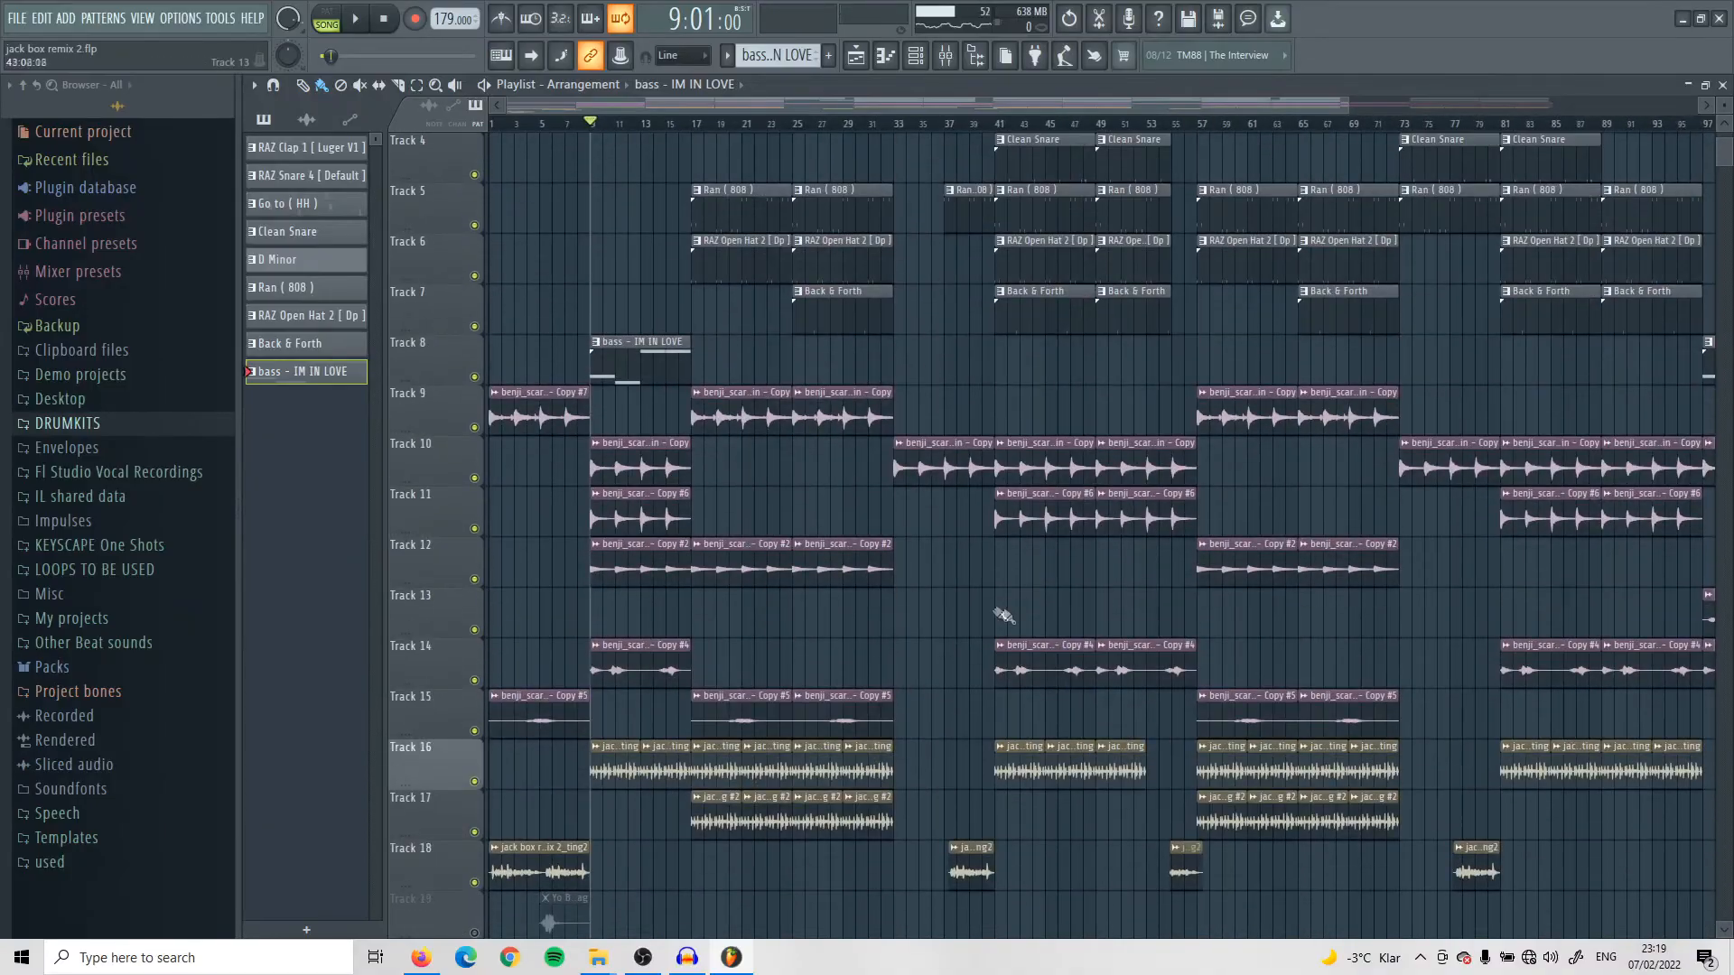
pyautogui.scroll(-2, 1002, 615)
pyautogui.scroll(1, 1420, 671)
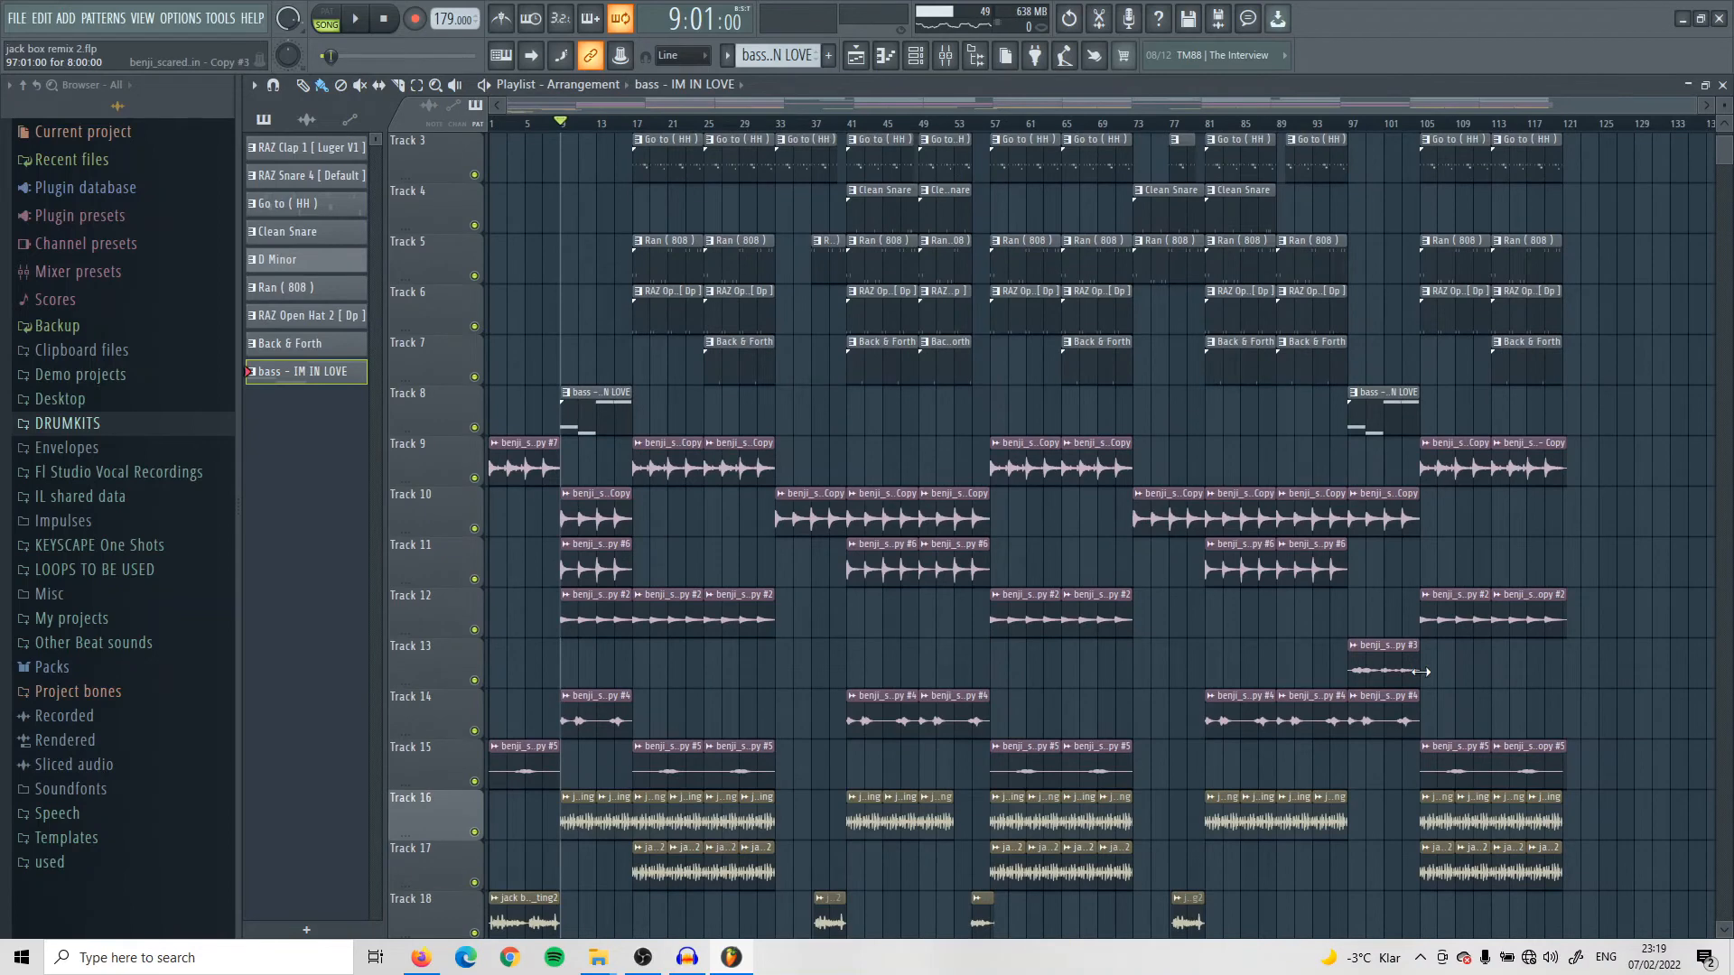
pyautogui.scroll(-3, 1421, 672)
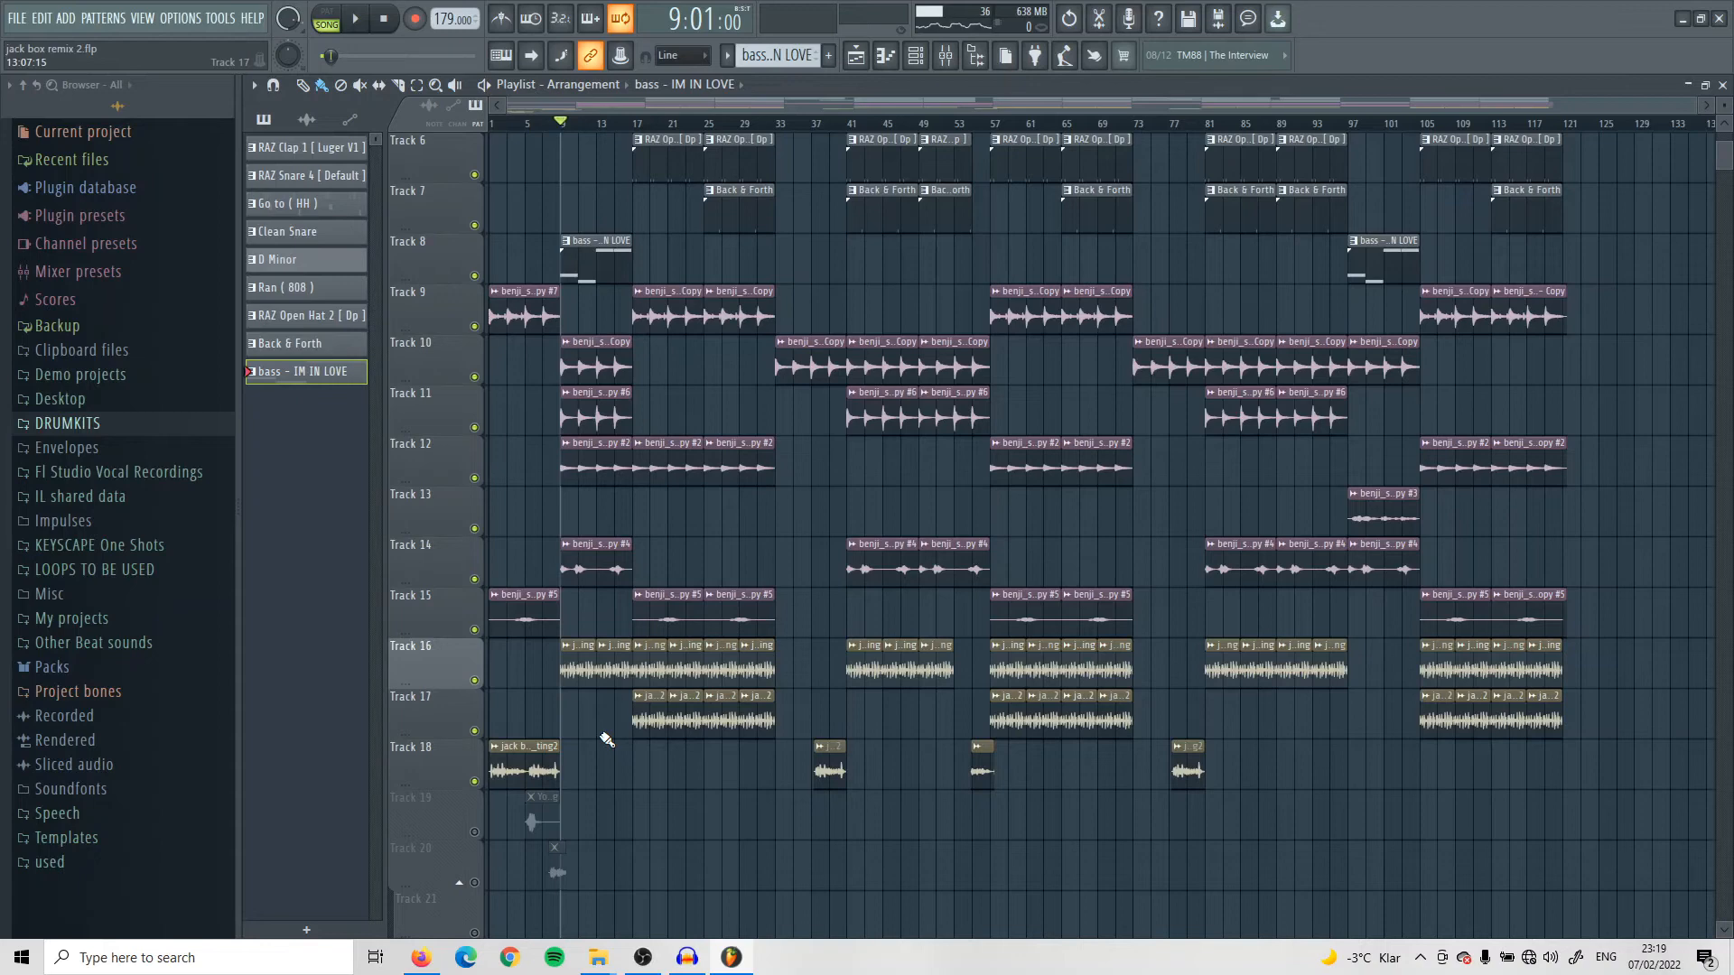
pyautogui.doubleClick(579, 659)
pyautogui.press('Escape')
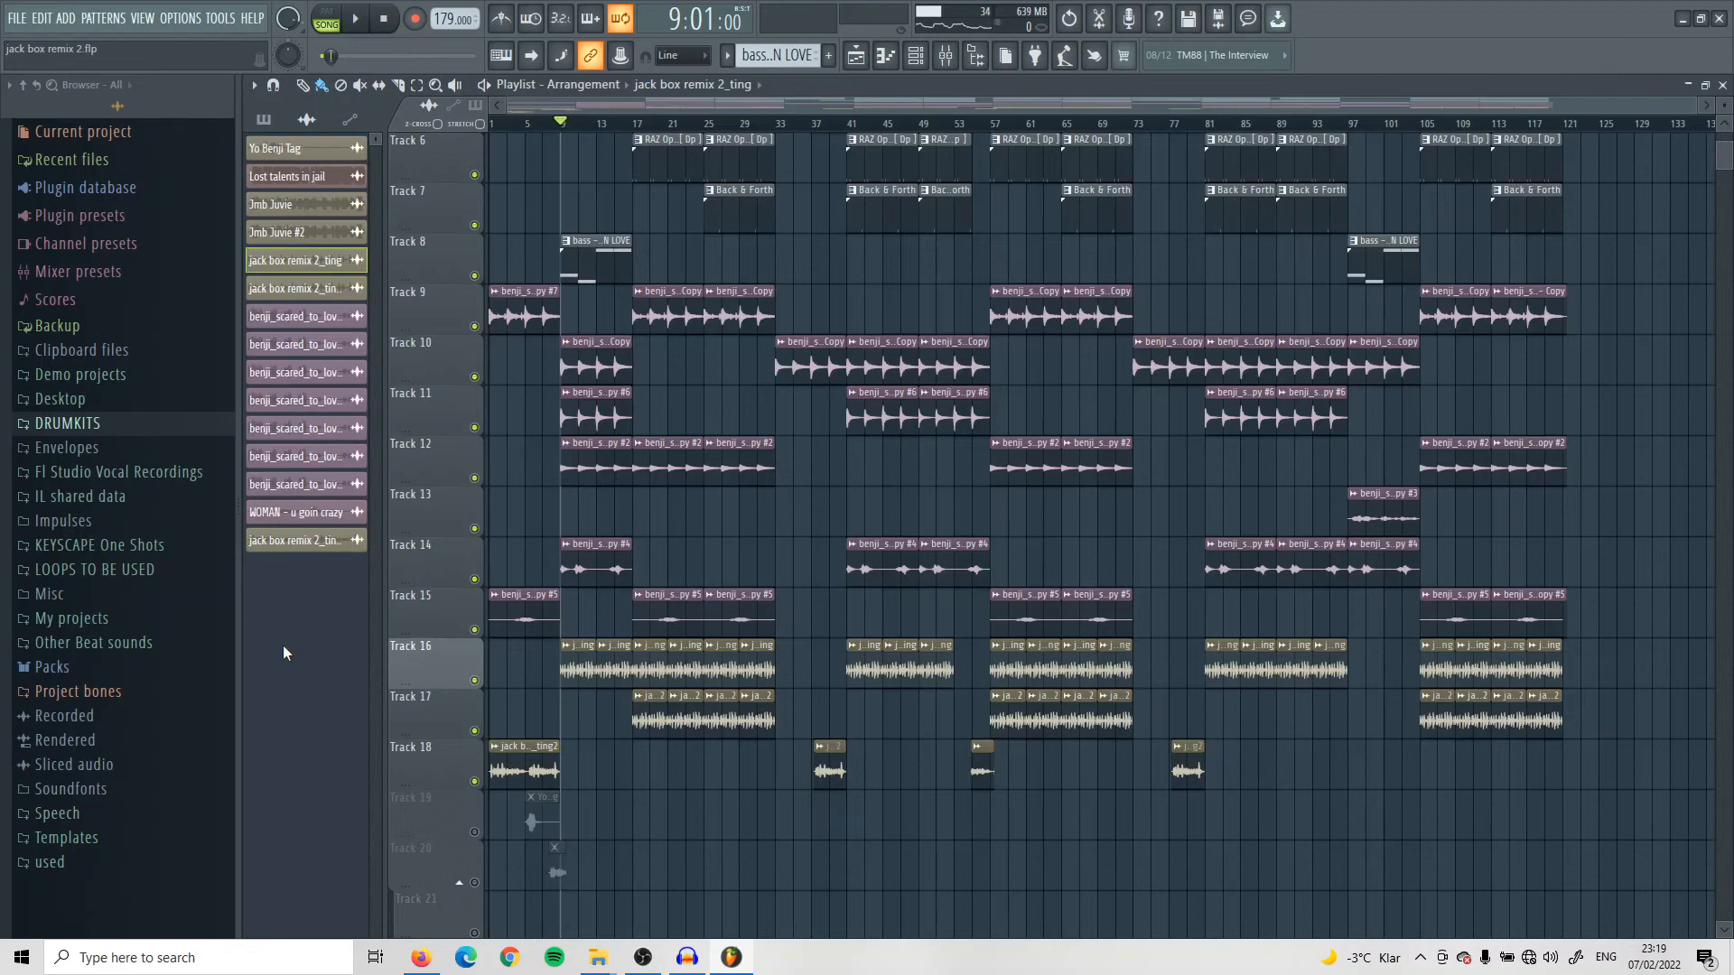
pyautogui.scroll(5, 1053, 611)
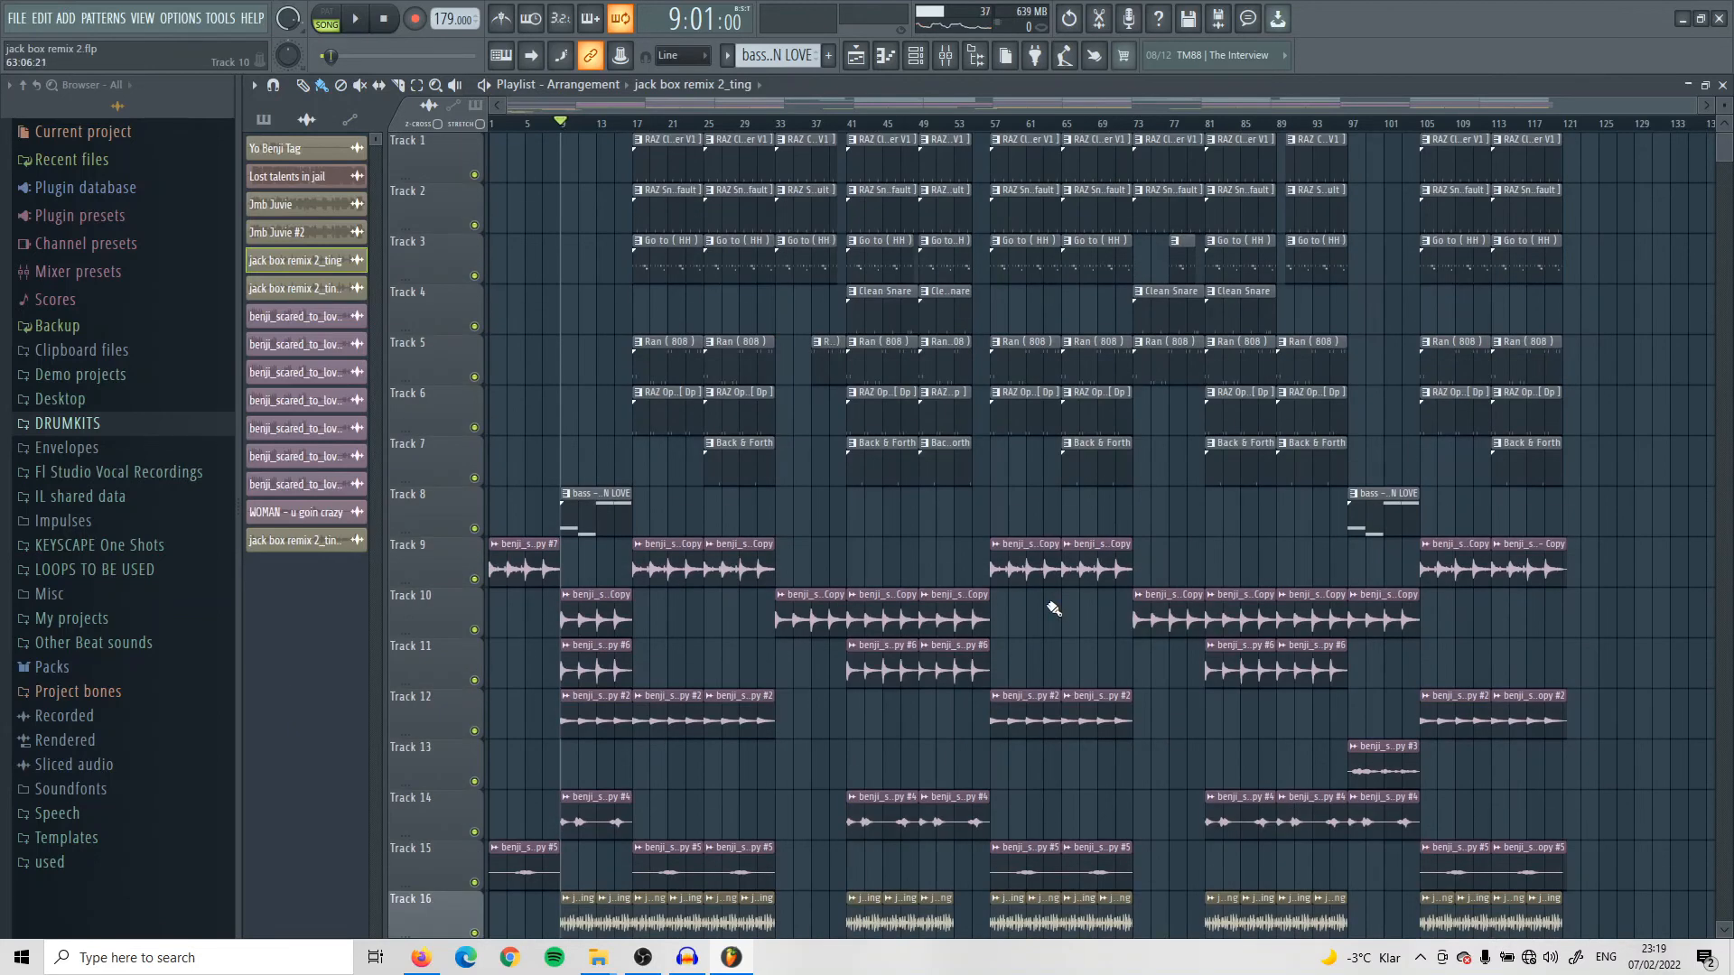